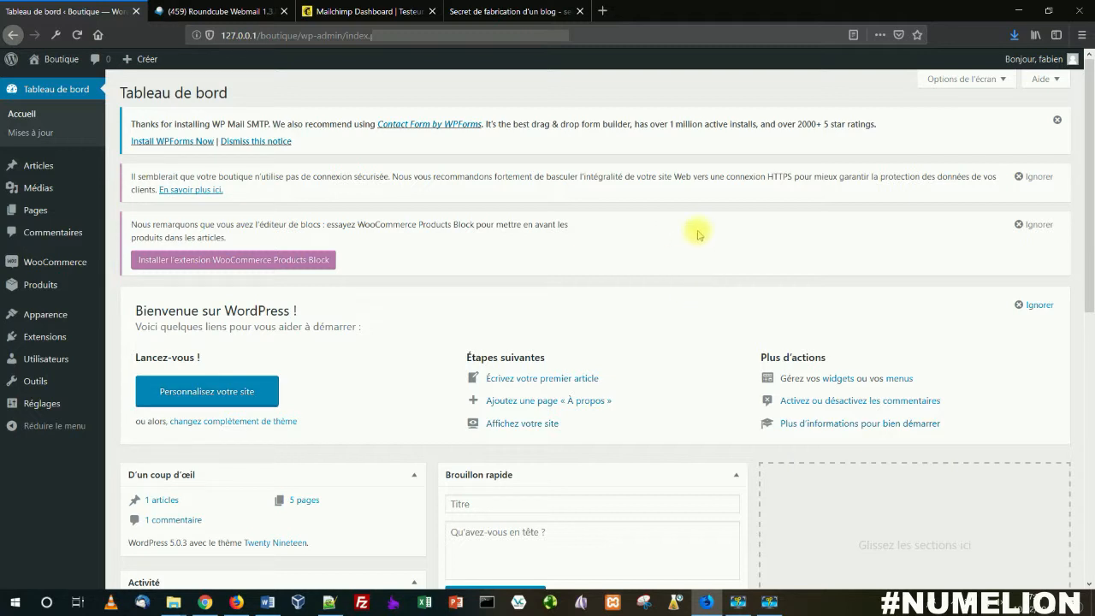
Switch to the Mailchimp dashboard and open the overview of subscriber lists
{"action": "left_click", "coordinate": [355, 11]}
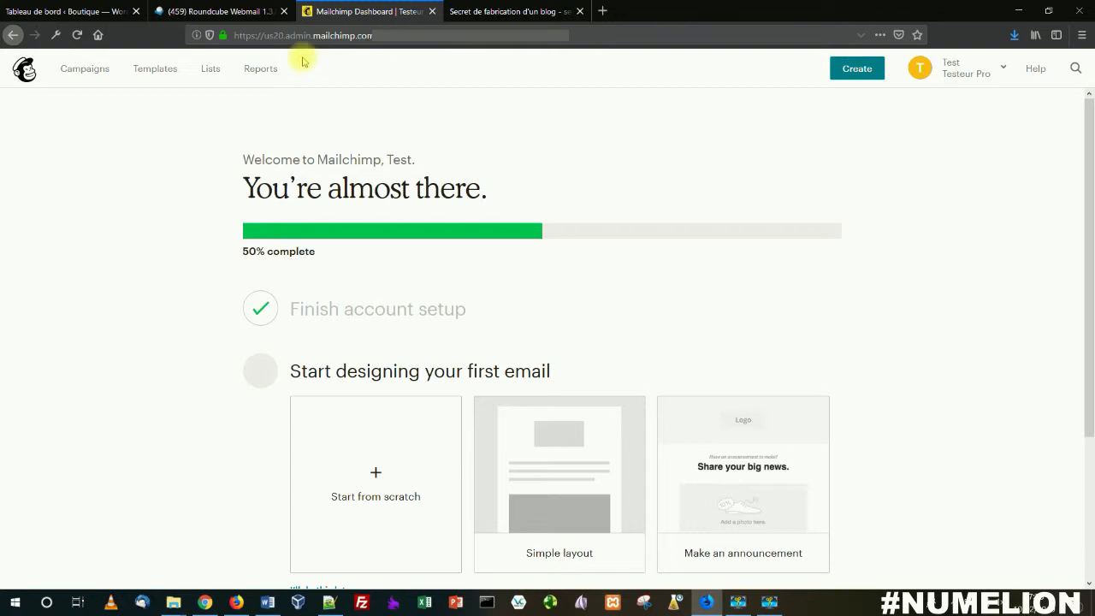
{"action": "left_click", "coordinate": [206, 72]}
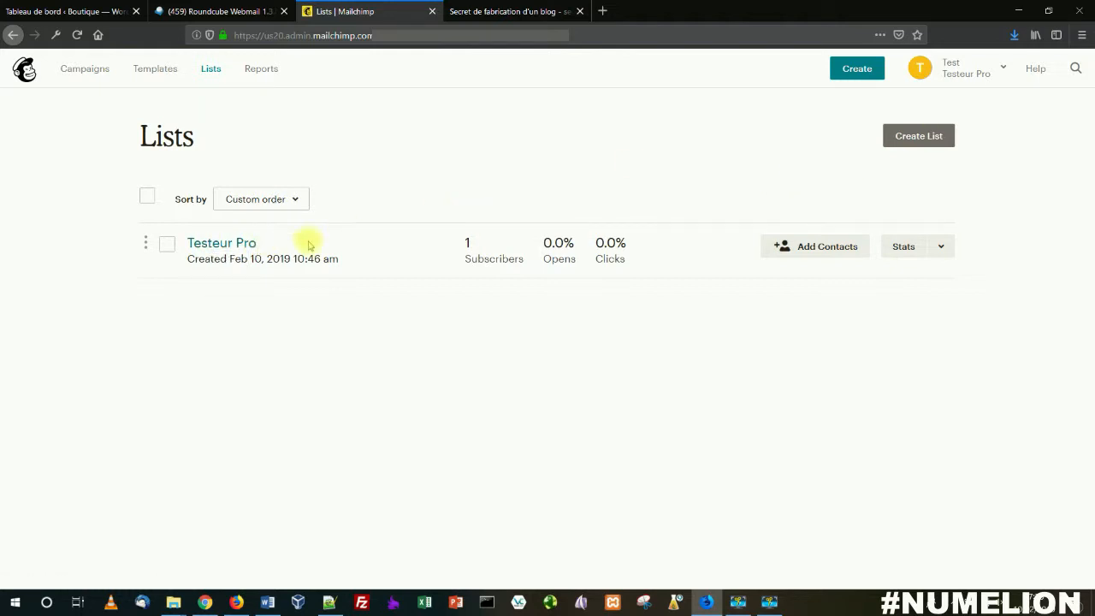
View the blank form for creating a new subscriber list and return to the lists overview
{"action": "left_click", "coordinate": [915, 137]}
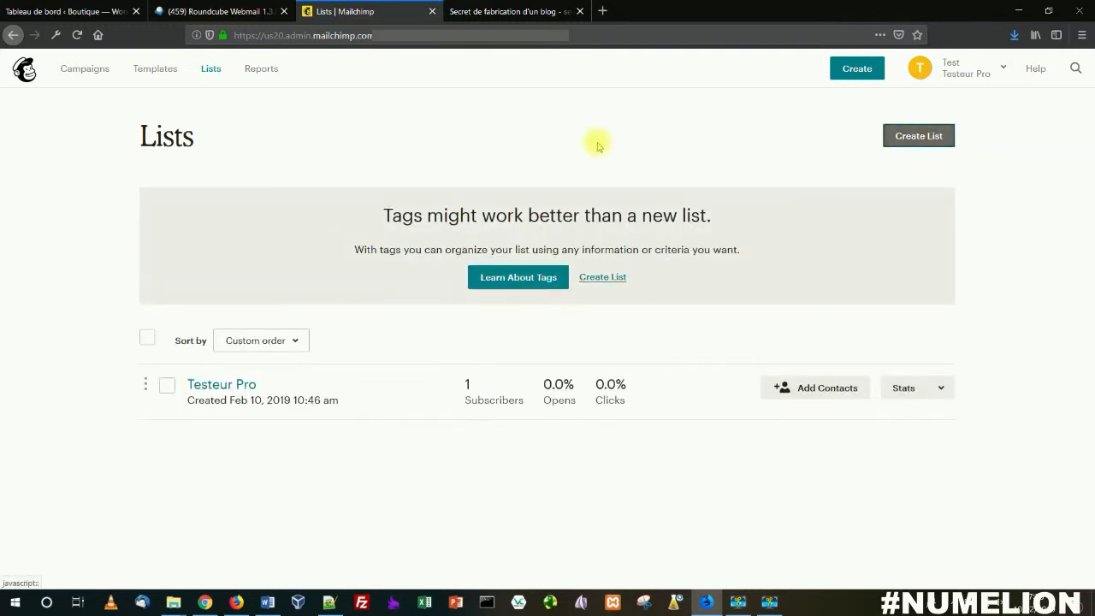
{"action": "left_click", "coordinate": [609, 277]}
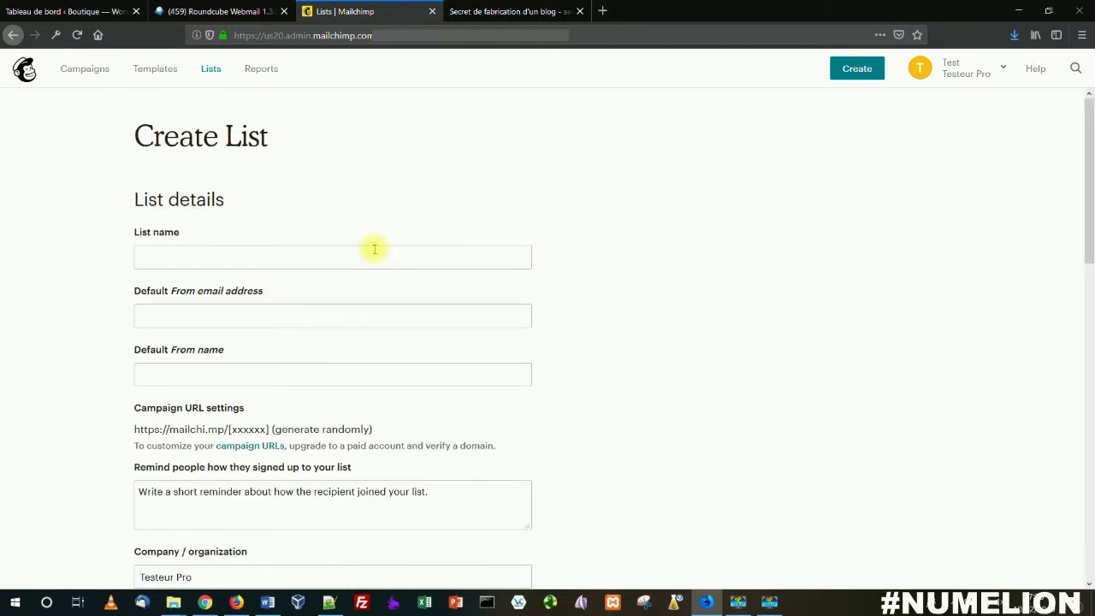
{"action": "left_click", "coordinate": [208, 69]}
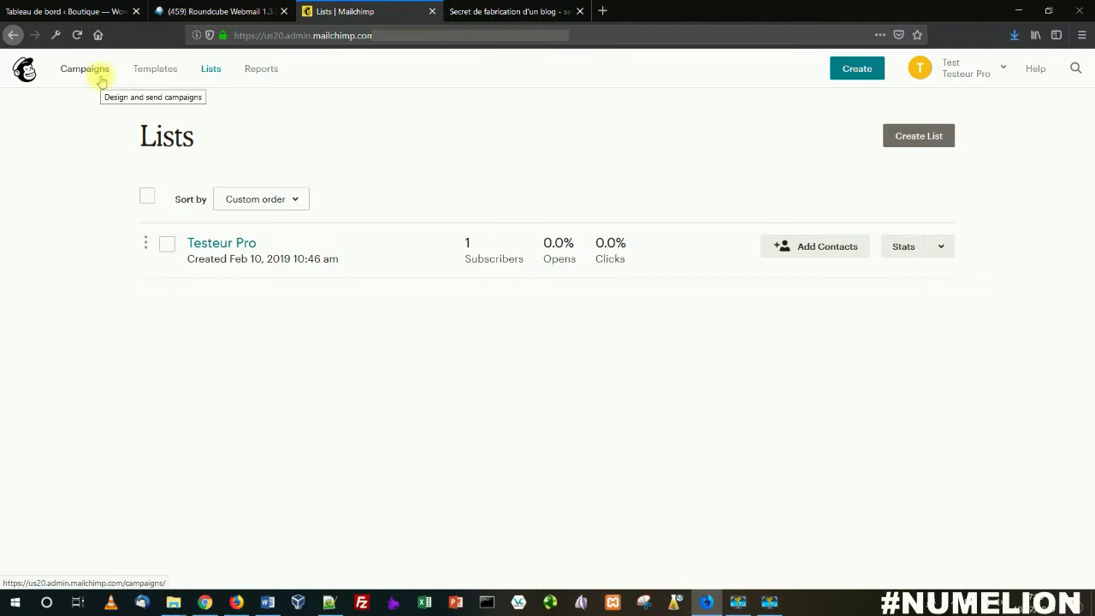
Start a new automated email campaign of the "Welcome new subscribers" type
{"action": "left_click", "coordinate": [97, 78]}
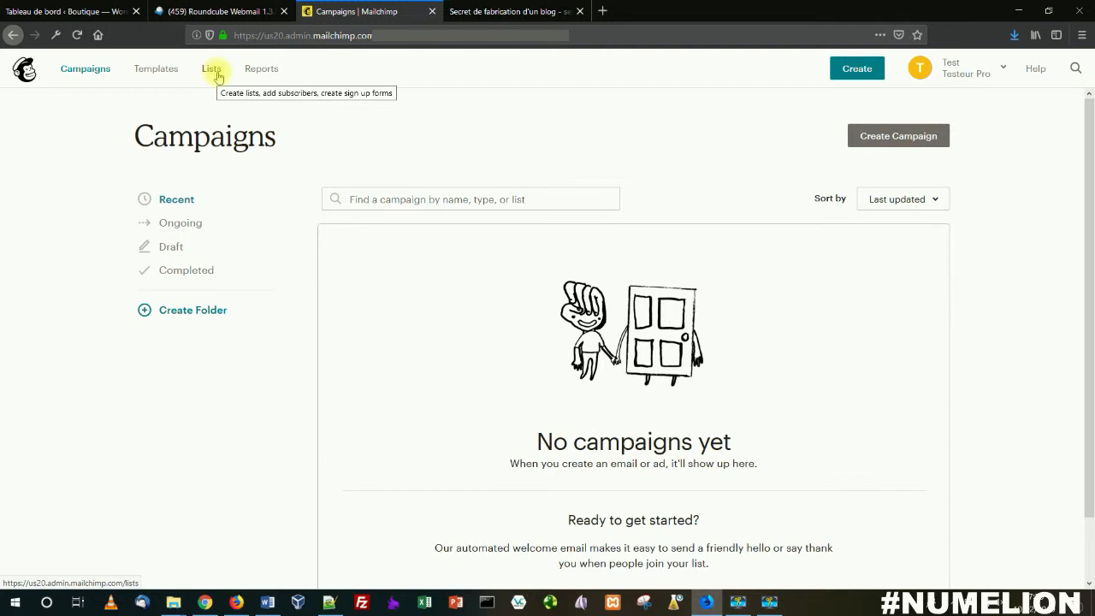
{"action": "left_click", "coordinate": [896, 136]}
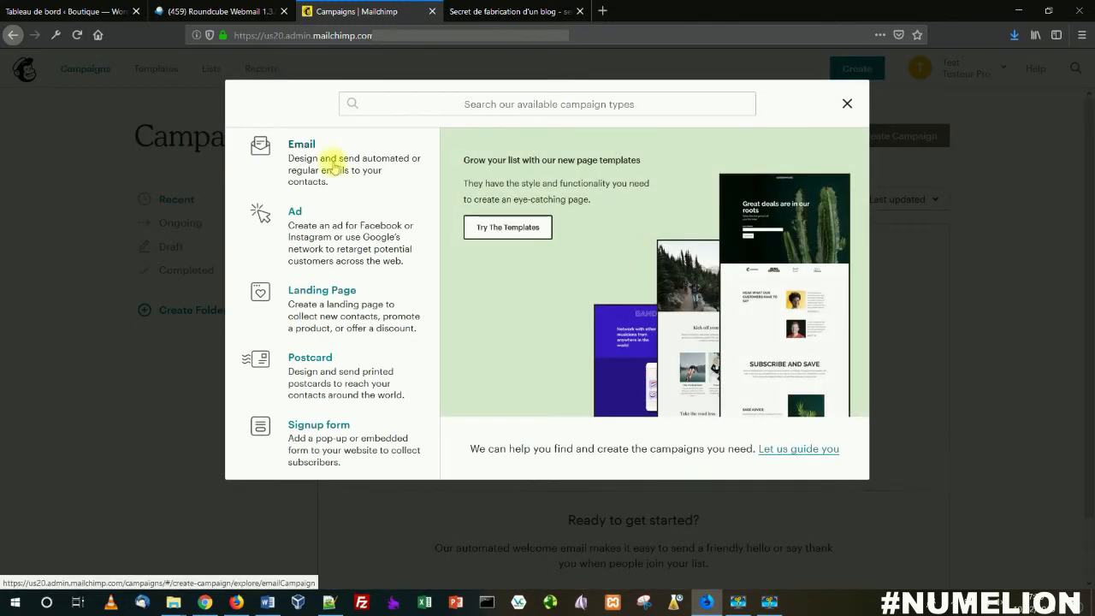
{"action": "left_click", "coordinate": [333, 168]}
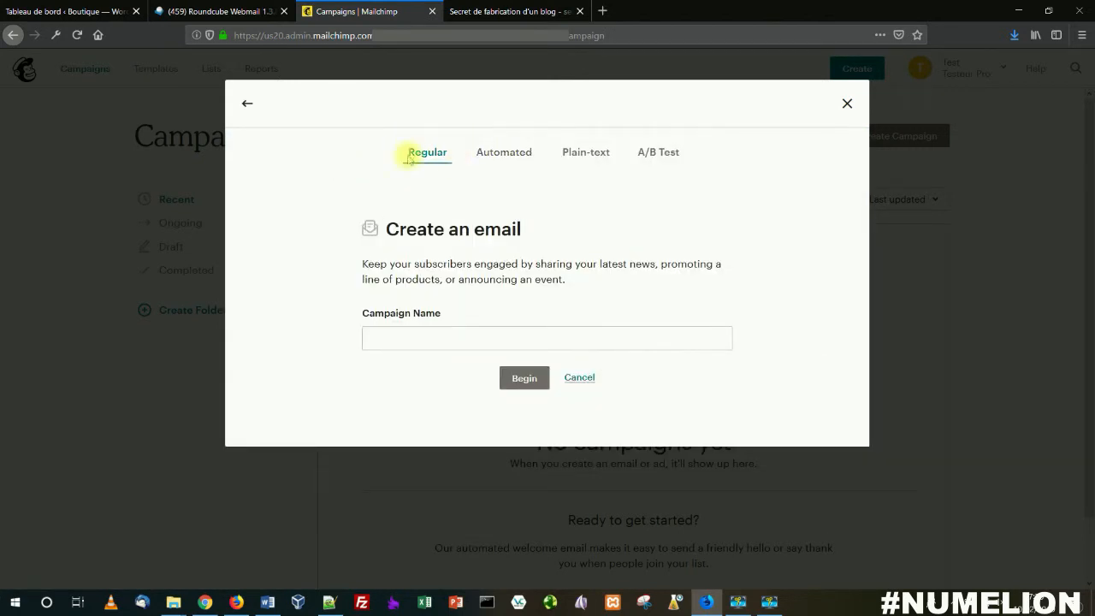
{"action": "left_click", "coordinate": [493, 154]}
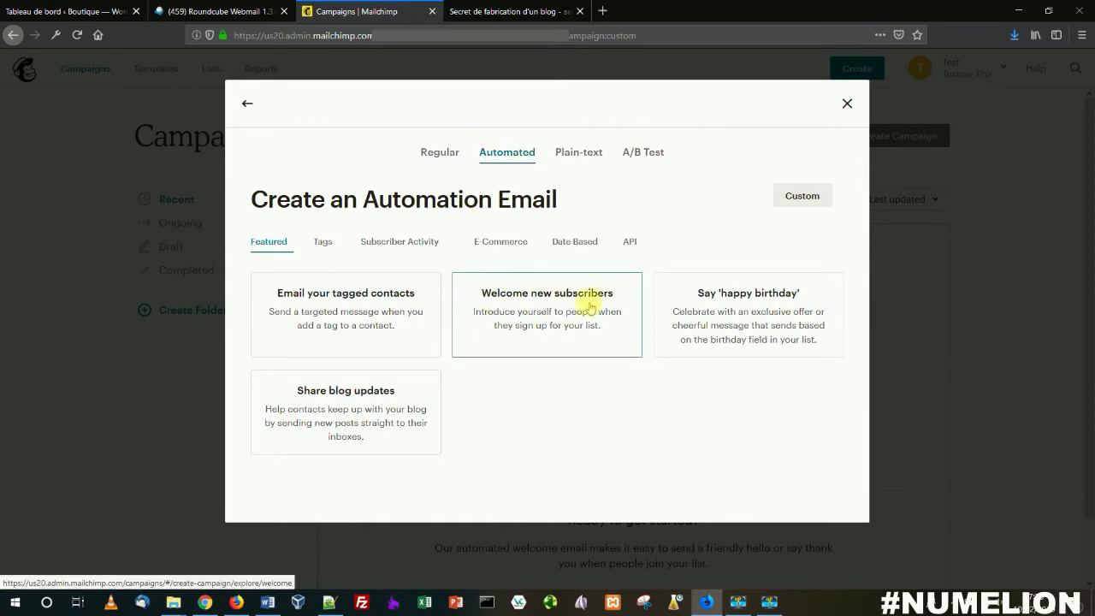
{"action": "left_click", "coordinate": [542, 304]}
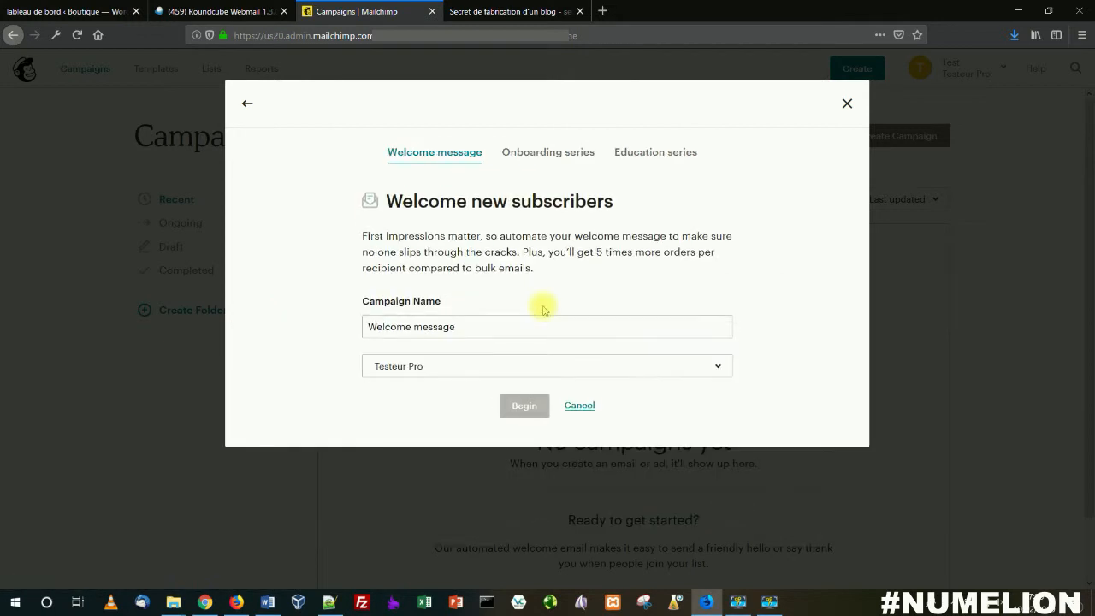
Name the welcome campaign "Autorépondeur ebook", assign it to the Testeur Pro list, and create it
{"action": "left_click", "coordinate": [426, 366]}
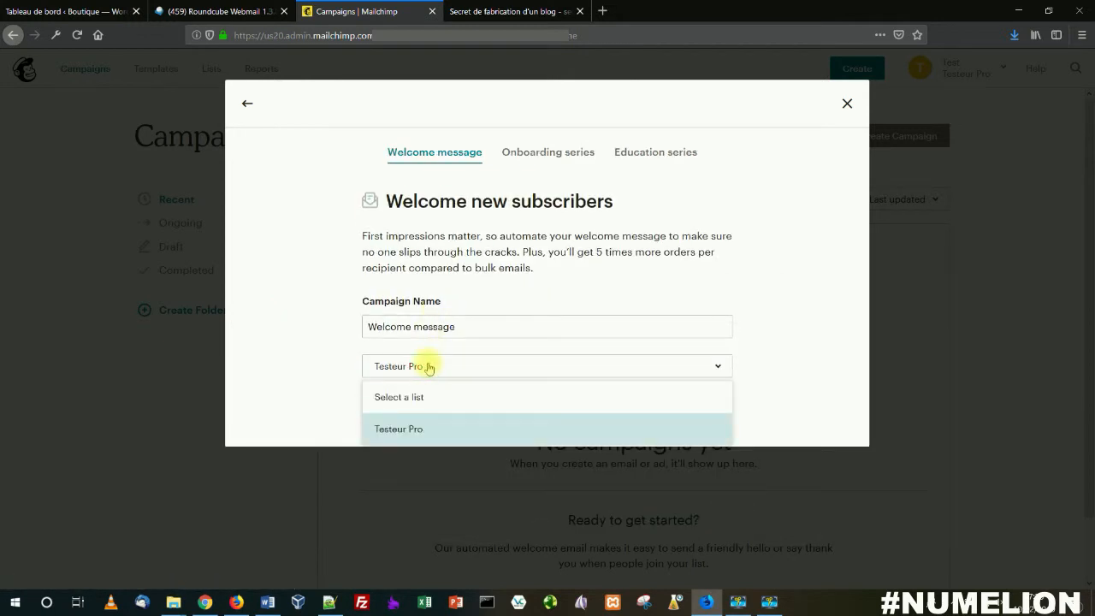
{"action": "left_click", "coordinate": [426, 325]}
{"action": "left_click_drag", "start_coordinate": [467, 322], "coordinate": [250, 322]}
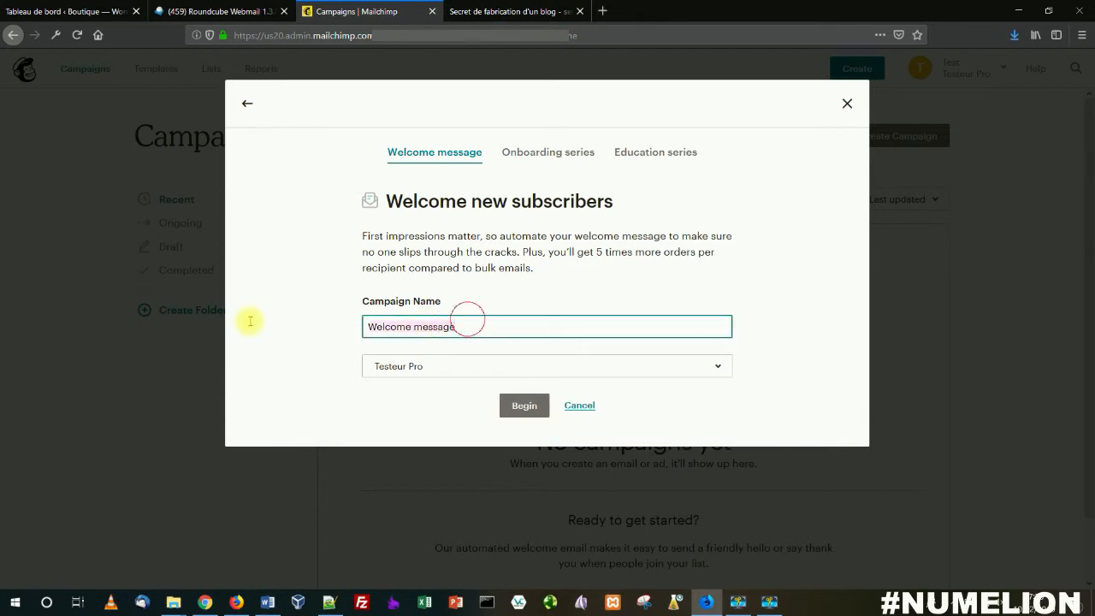
{"action": "type", "text": "Aut"}
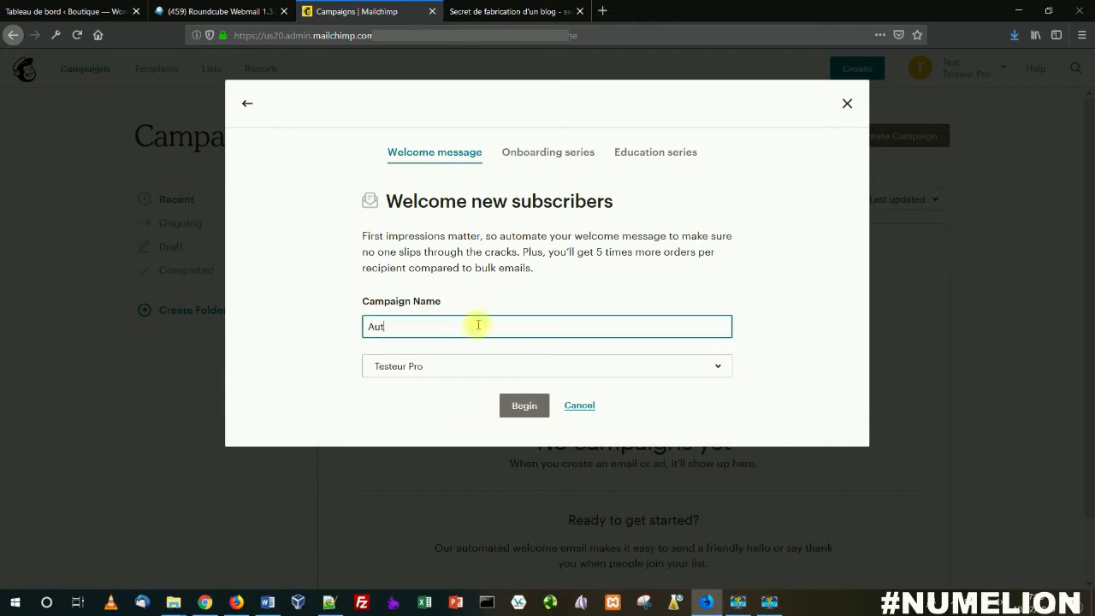
{"action": "type", "text": "orépondeur ebook"}
{"action": "left_click", "coordinate": [458, 368]}
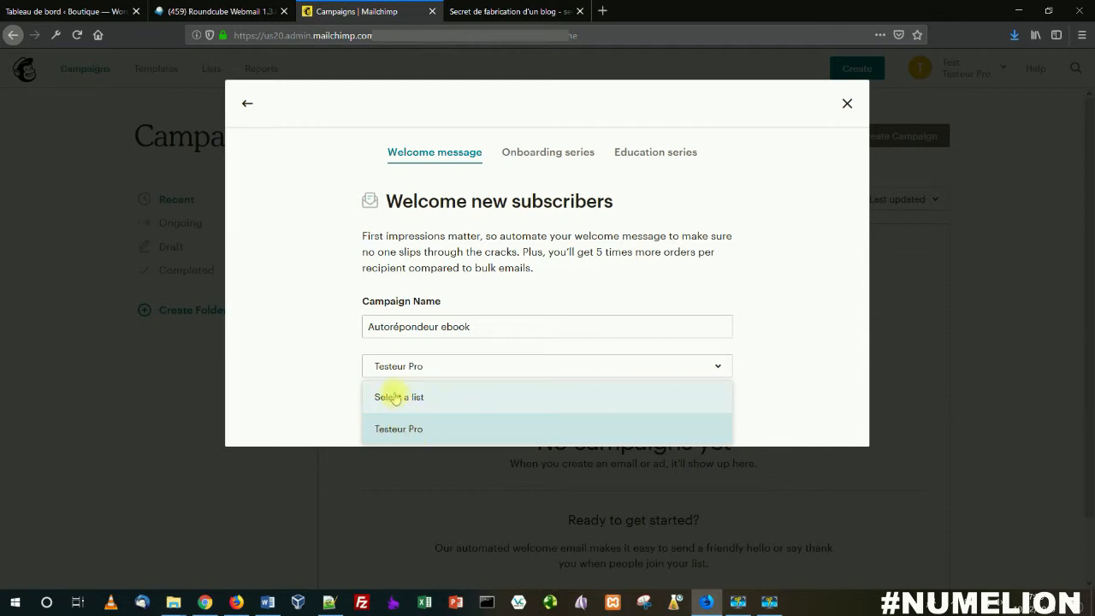
{"action": "left_click", "coordinate": [393, 428]}
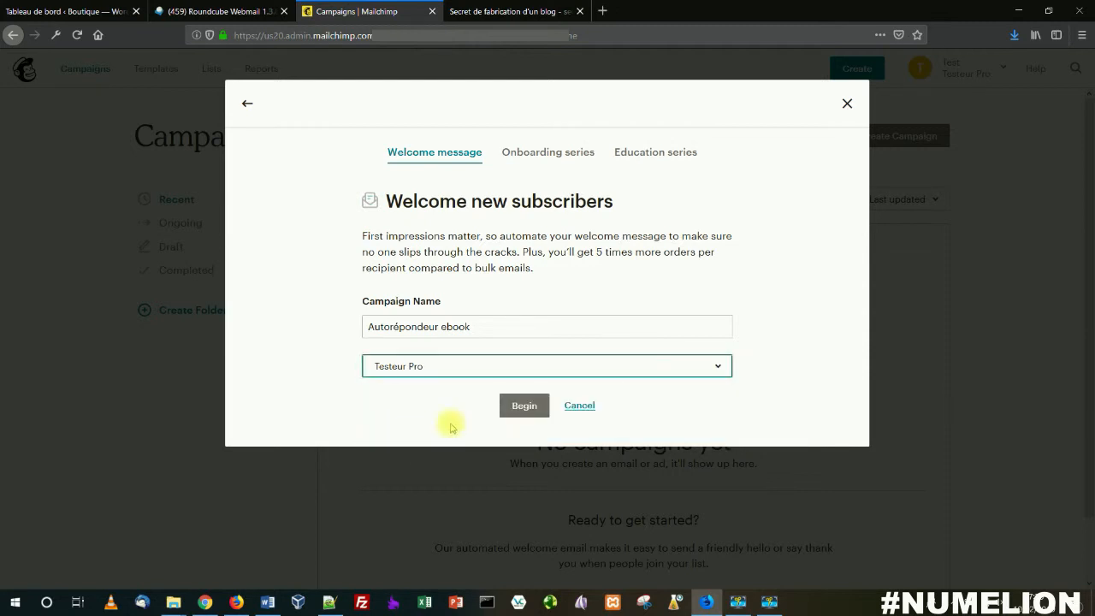
{"action": "left_click", "coordinate": [518, 405]}
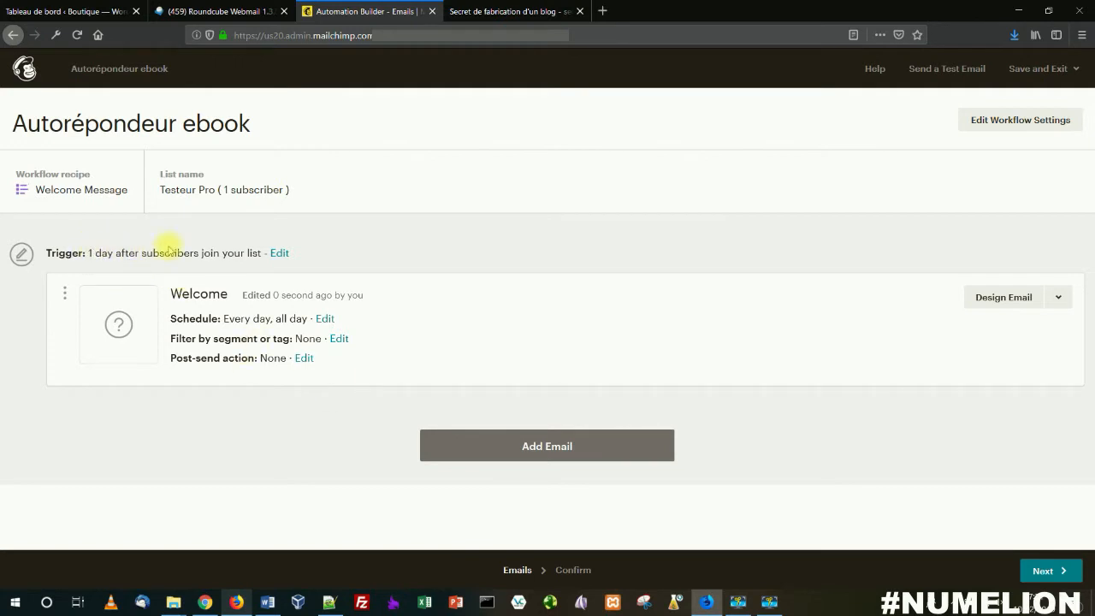
Set the workflow trigger's delay to immediately after signup and update the trigger
{"action": "left_click", "coordinate": [280, 251]}
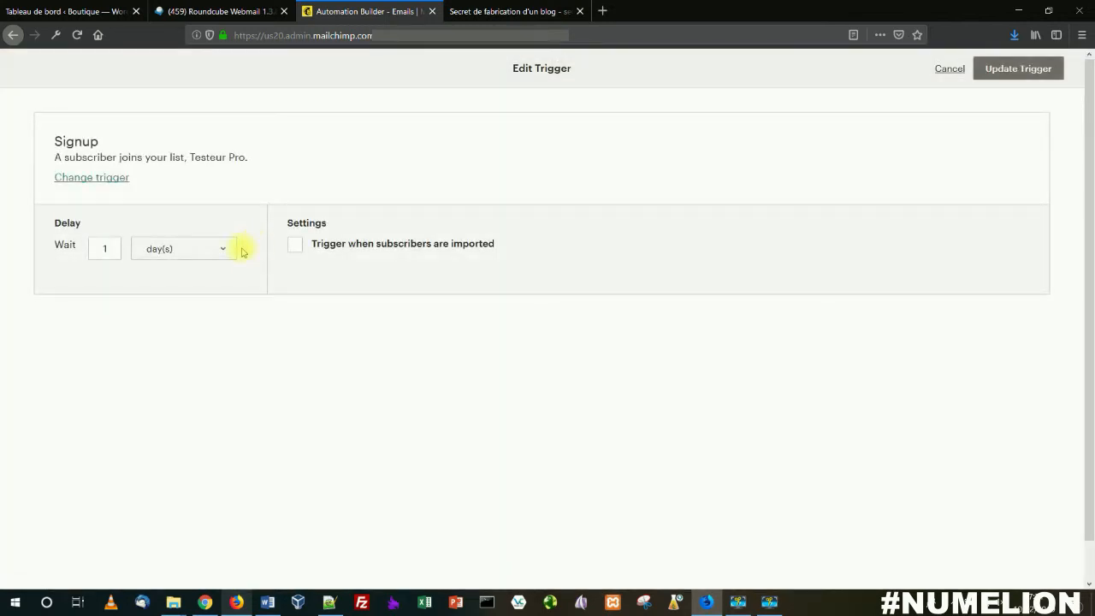
{"action": "left_click", "coordinate": [161, 248]}
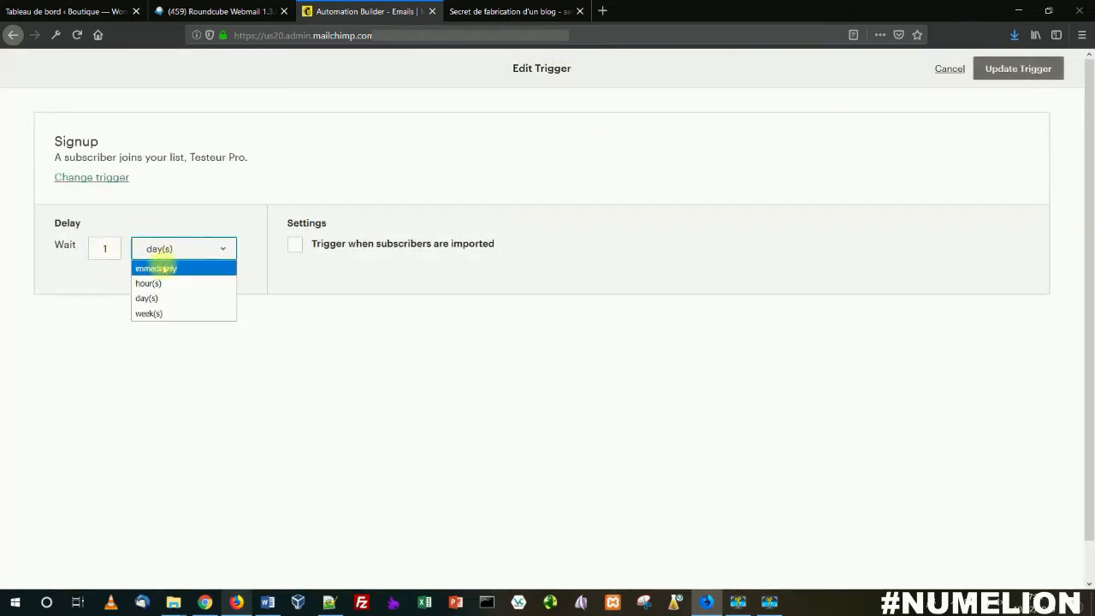
{"action": "left_click", "coordinate": [156, 265]}
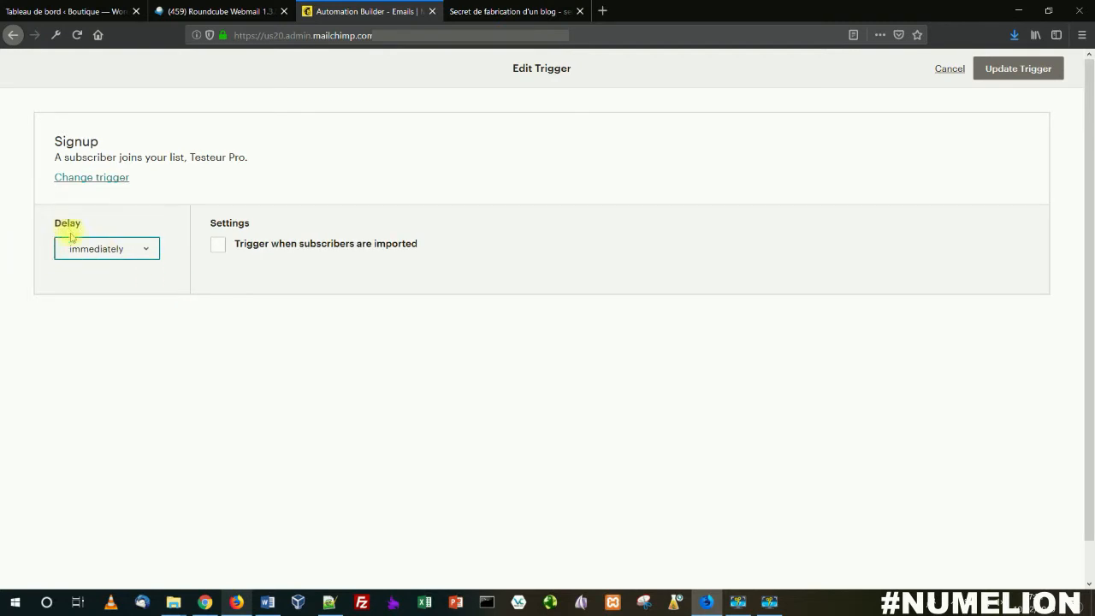
{"action": "left_click", "coordinate": [1019, 72]}
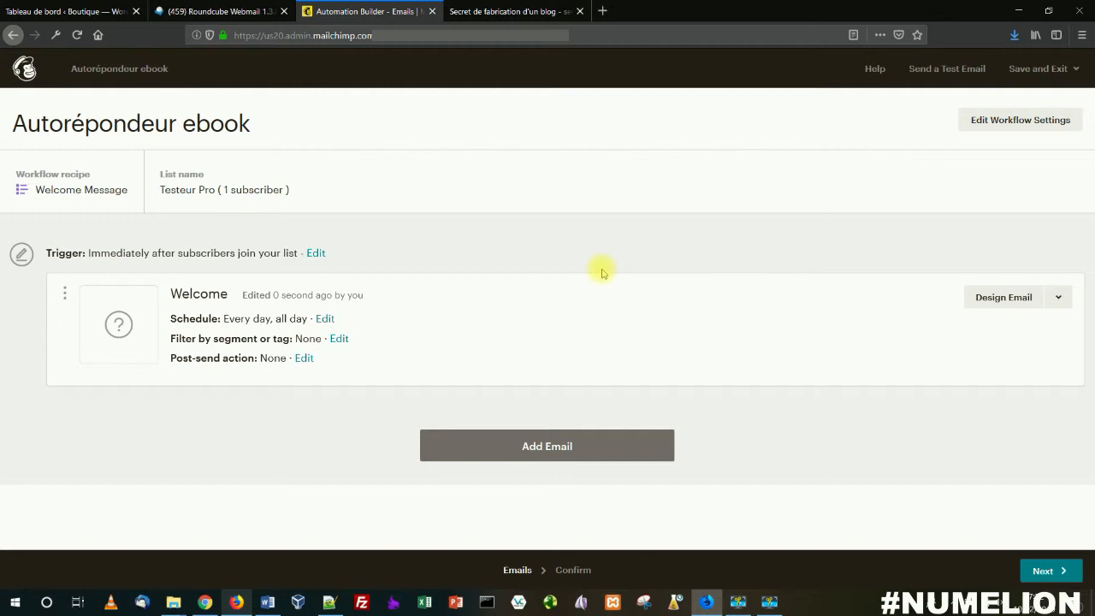
Open the Welcome email's design setup, name the email "Autorépondeur ebook", and give it the subject "Mon ebook"
{"action": "left_click", "coordinate": [979, 297]}
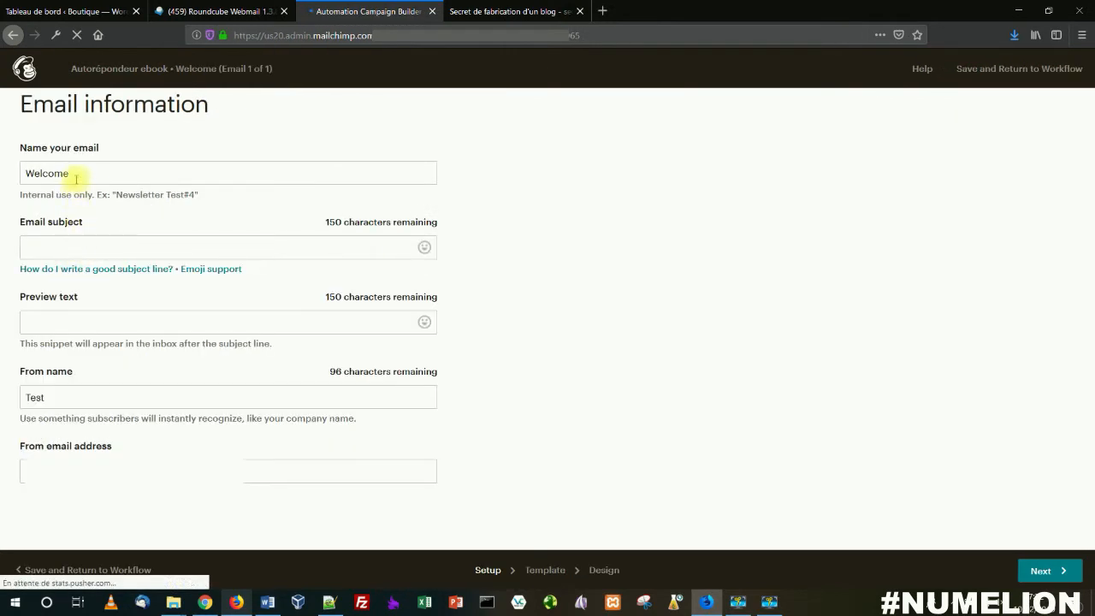
{"action": "left_click_drag", "start_coordinate": [75, 176], "coordinate": [3, 171]}
{"action": "type", "text": "Auto"}
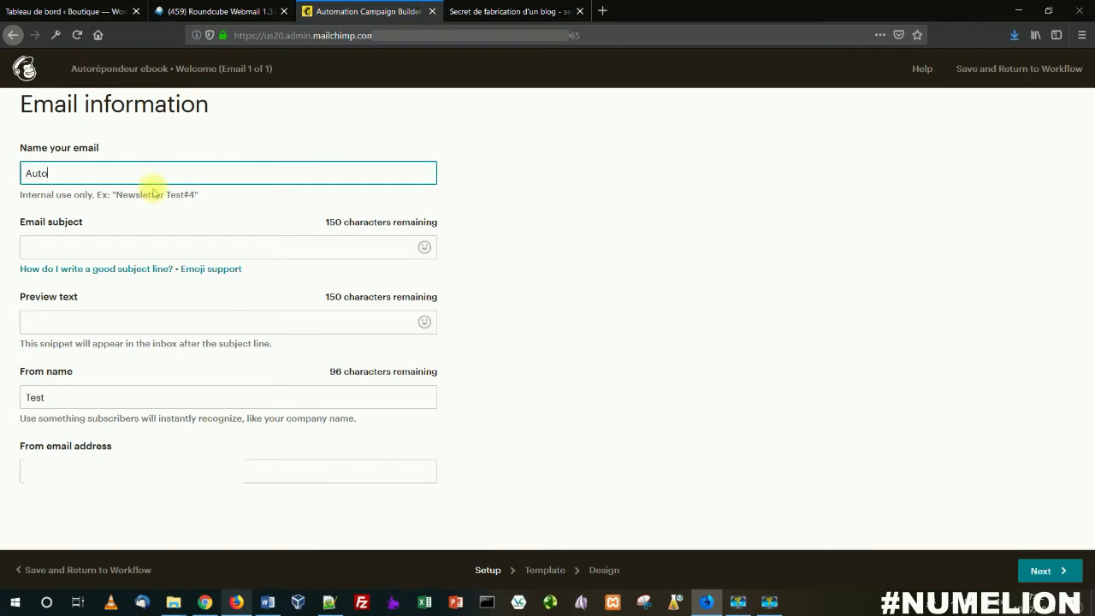
{"action": "type", "text": "répondeur ebook"}
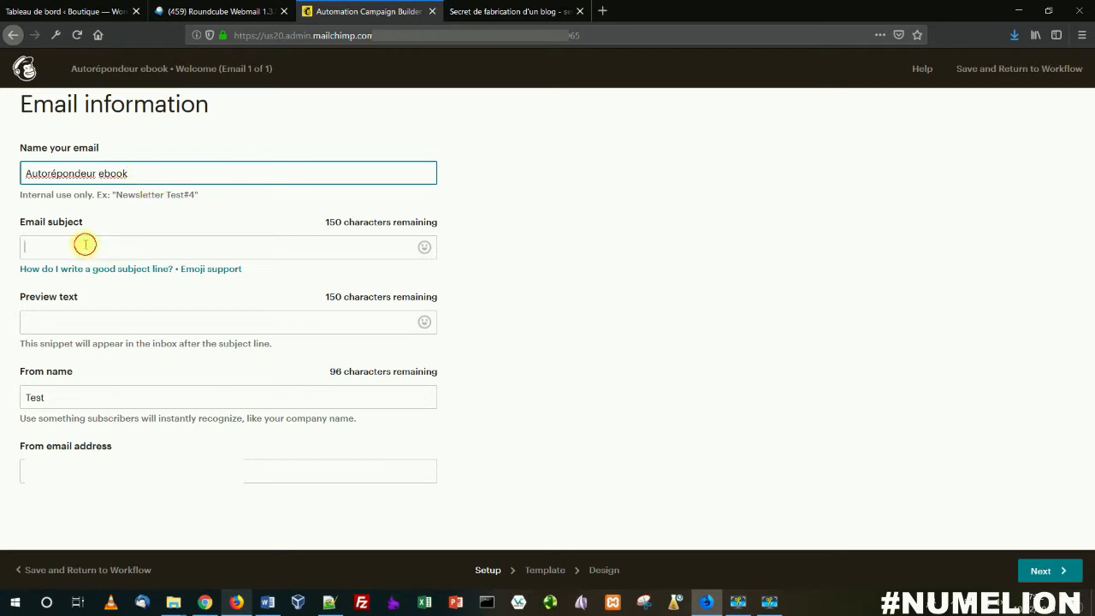
{"action": "left_click", "coordinate": [149, 243]}
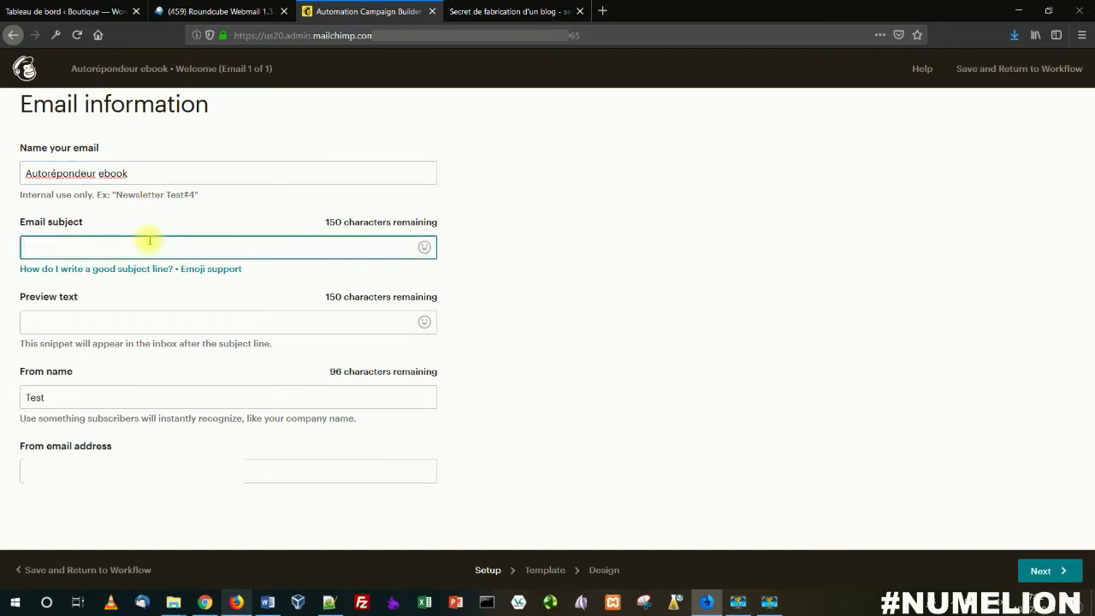
{"action": "type", "text": "Mon ebook"}
Enter "Comme promis voici mon ebook" as the email's preview text
{"action": "left_click", "coordinate": [94, 320]}
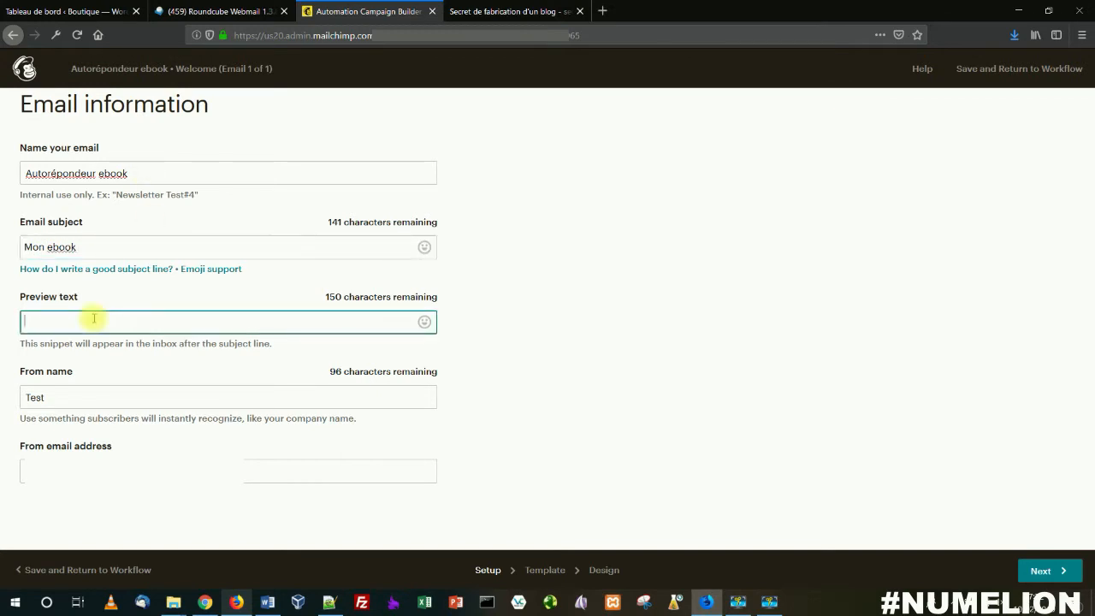
{"action": "type", "text": "Comme"}
{"action": "type", "text": "promis voic"}
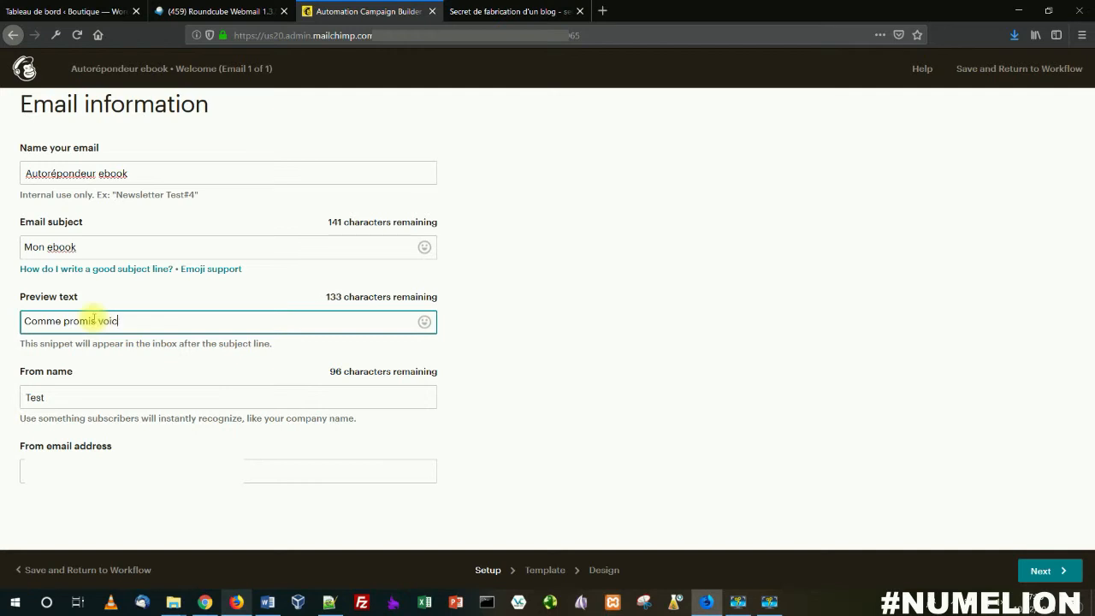
{"action": "type", "text": "i mon ebook"}
Set the From name to the sender's first name followed by ", Blog test" and continue to template selection
{"action": "double_click", "coordinate": [46, 396]}
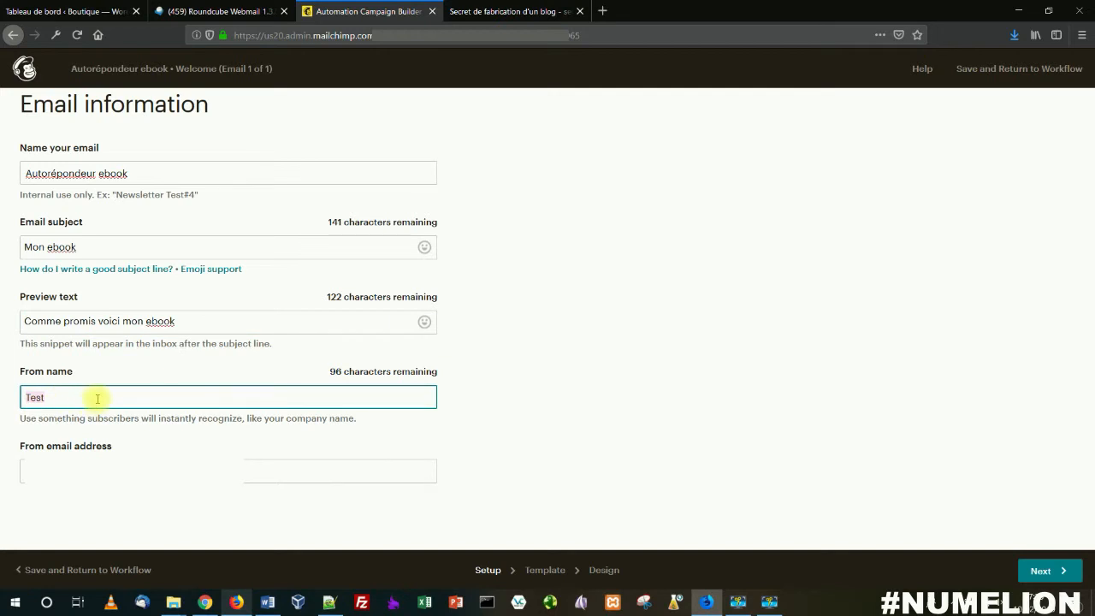
{"action": "type", "text": "Fabien, Blog tets"}
{"action": "key", "text": "BackSpace"}
{"action": "key", "text": "BackSpace"}
{"action": "type", "text": "st"}
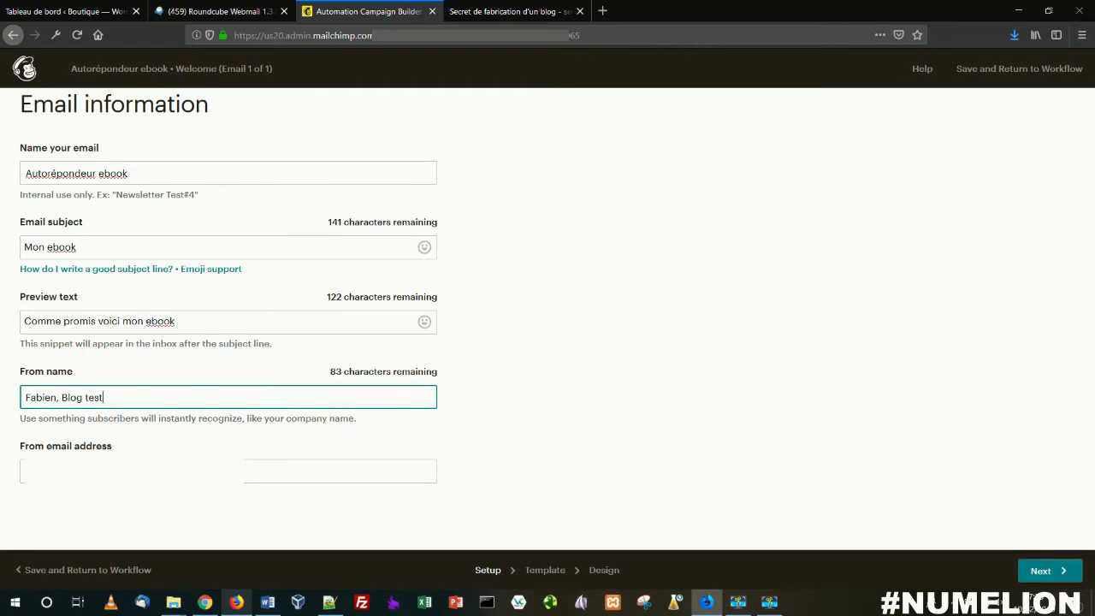
{"action": "left_click", "coordinate": [209, 472]}
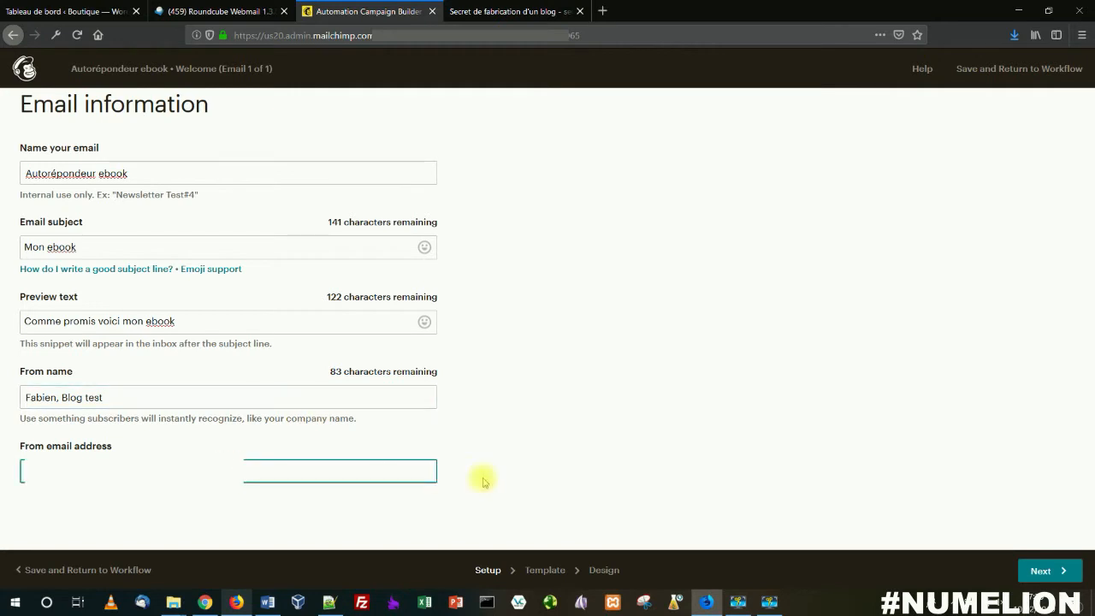
{"action": "left_click", "coordinate": [1047, 577]}
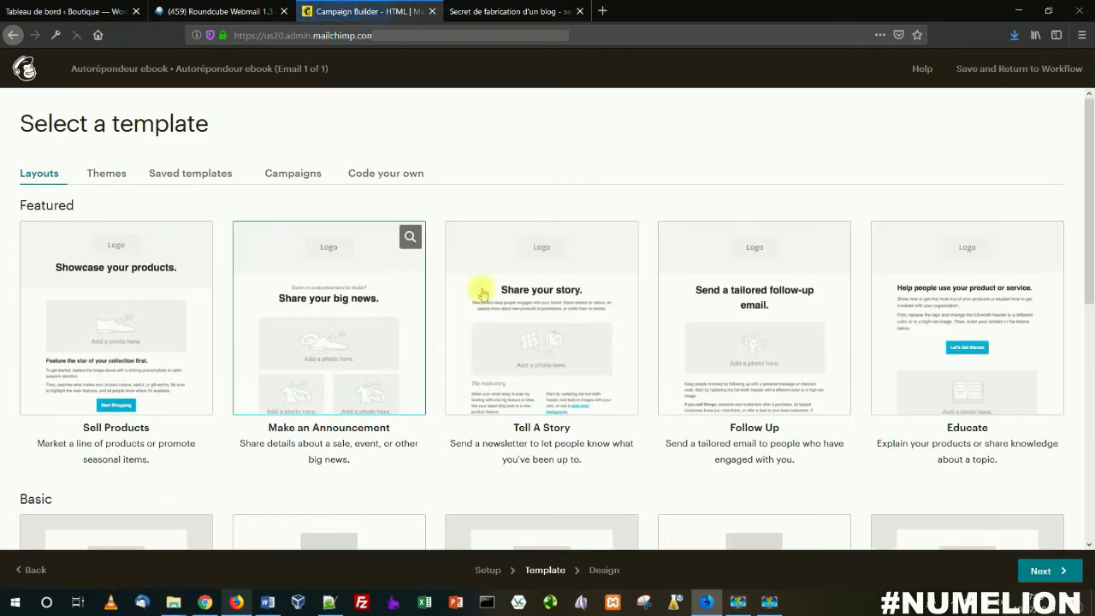
Choose the text-only layout among the Basic templates for the email
{"action": "scroll", "coordinate": [442, 312], "scroll_direction": "down", "scroll_amount": 2}
{"action": "scroll", "coordinate": [442, 312], "scroll_direction": "down", "scroll_amount": 4}
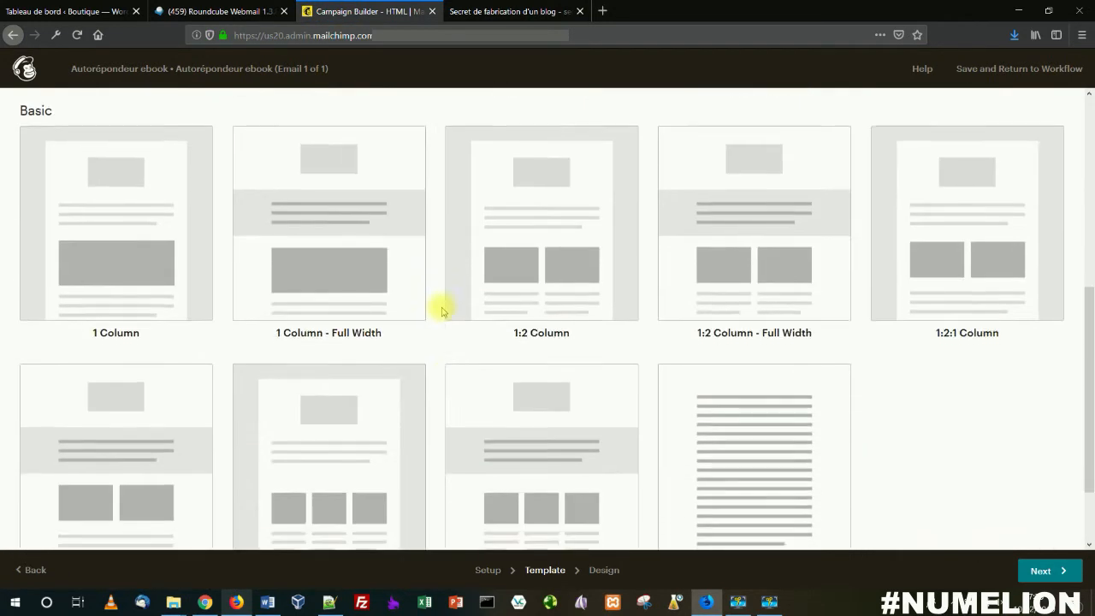
{"action": "left_click", "coordinate": [789, 373]}
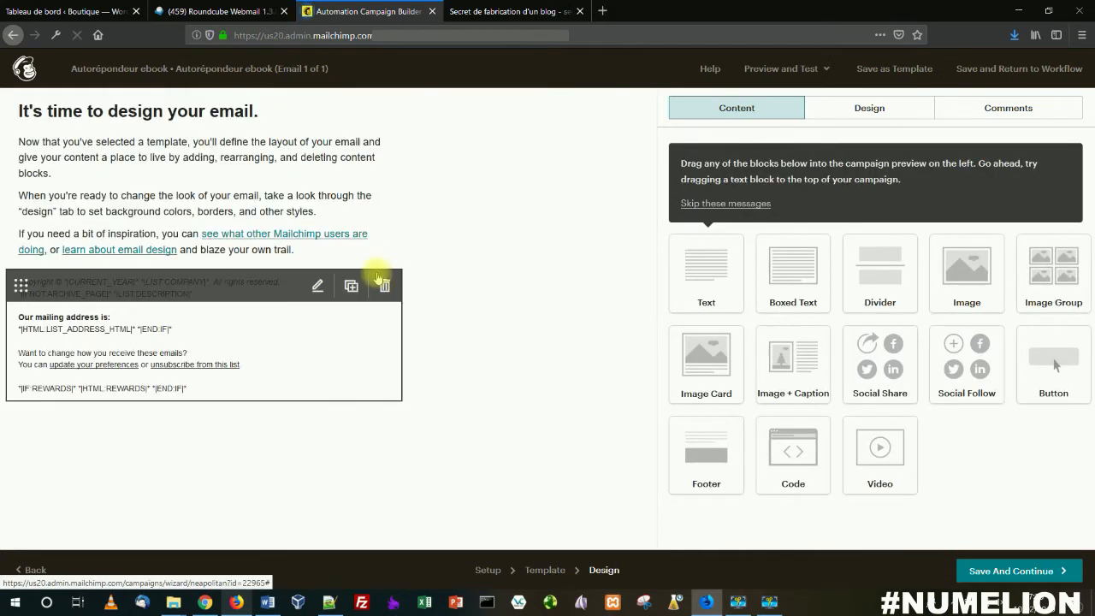
Delete the placeholder heading and introductory text blocks above the email's footer, confirming each deletion
{"action": "left_click", "coordinate": [379, 147]}
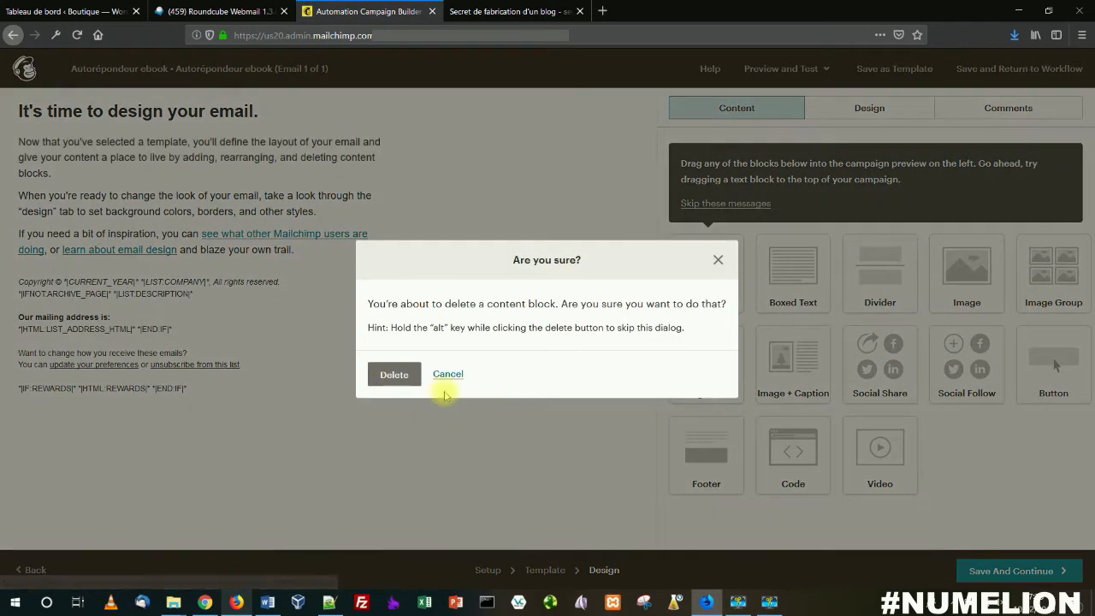
{"action": "left_click", "coordinate": [393, 373]}
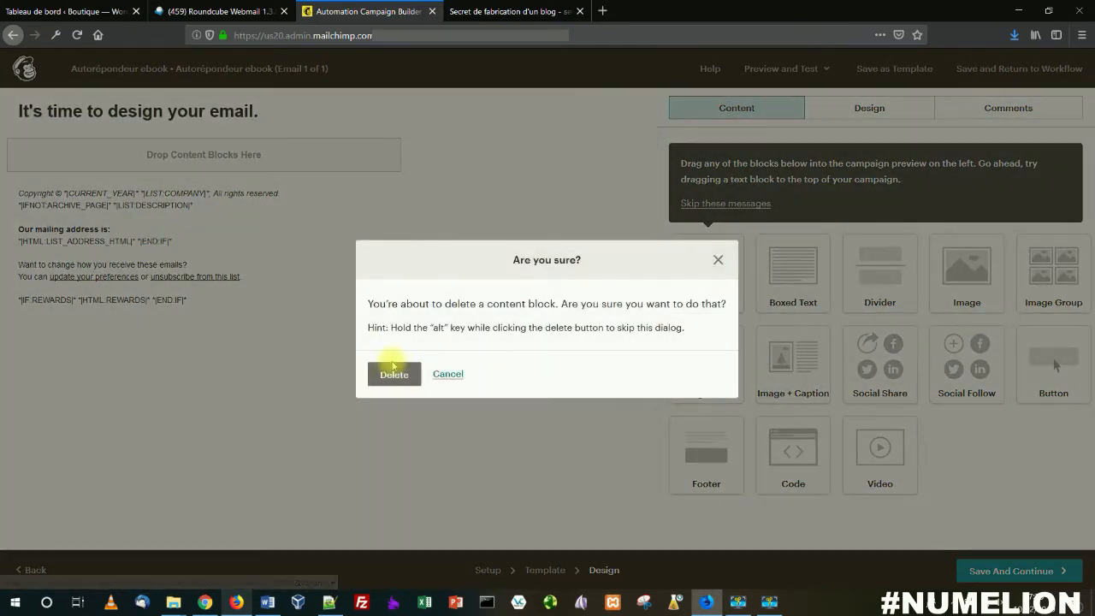
{"action": "left_click", "coordinate": [392, 373]}
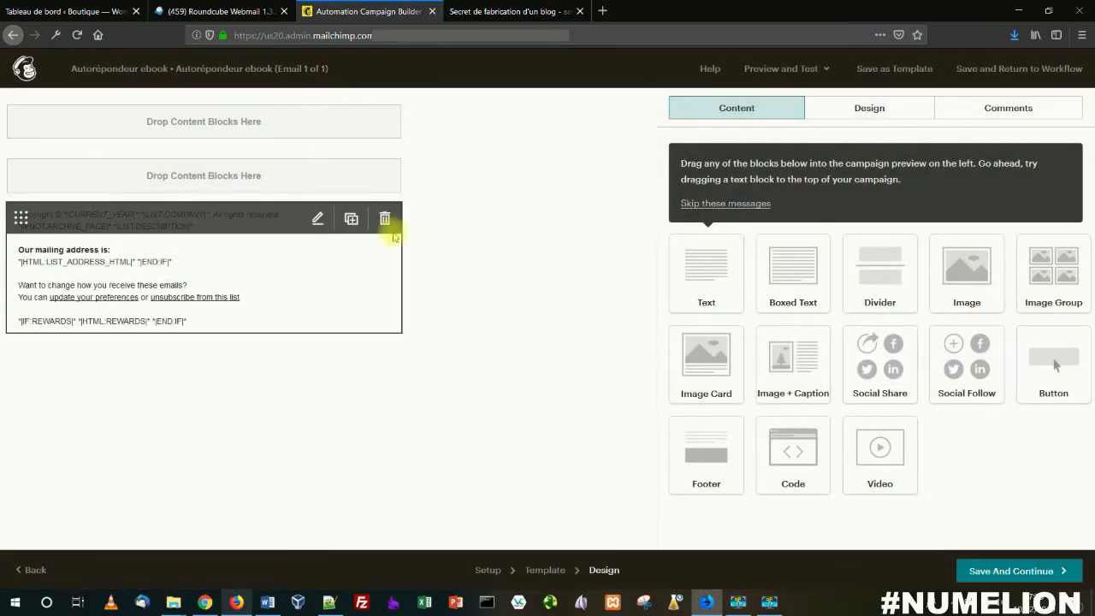
Delete the footer block, confirming the deletion, and add a Text block in the email's first empty content area
{"action": "left_click", "coordinate": [384, 219]}
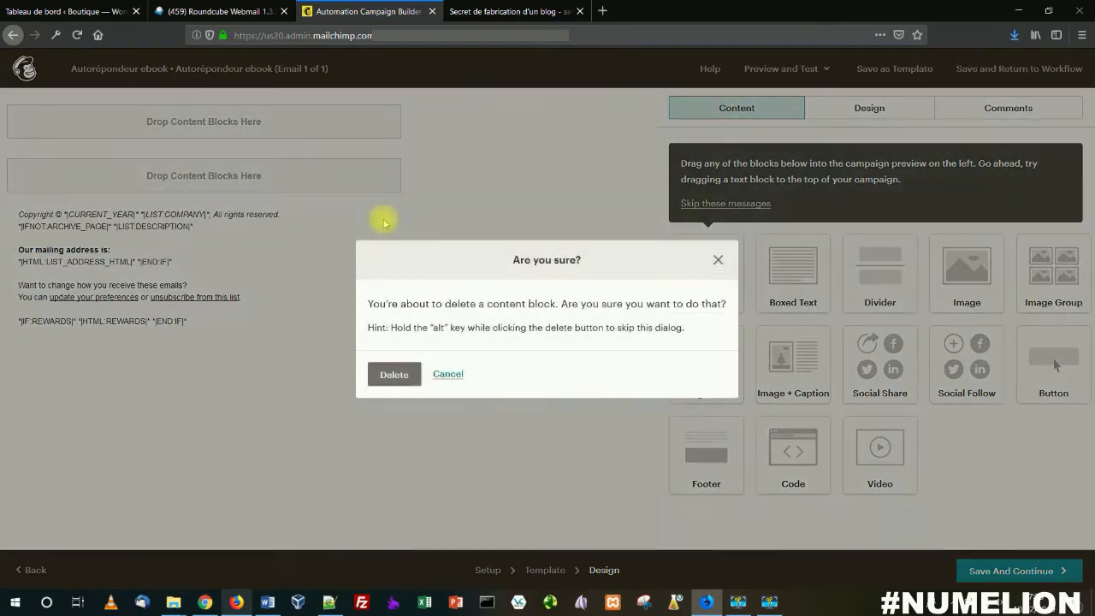
{"action": "left_click", "coordinate": [391, 374]}
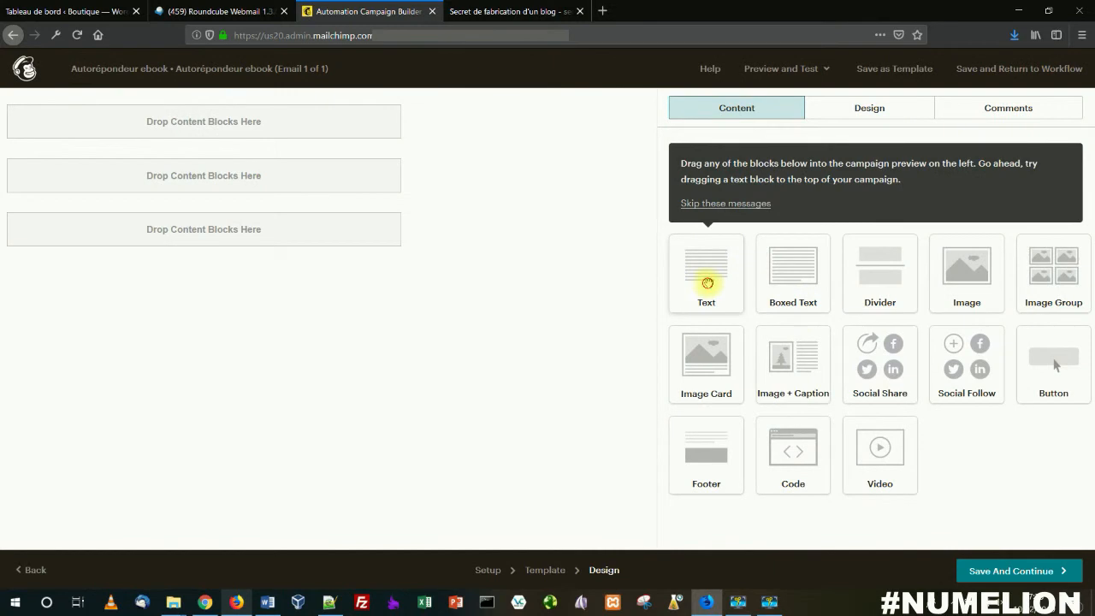
{"action": "left_click_drag", "start_coordinate": [706, 282], "coordinate": [244, 112]}
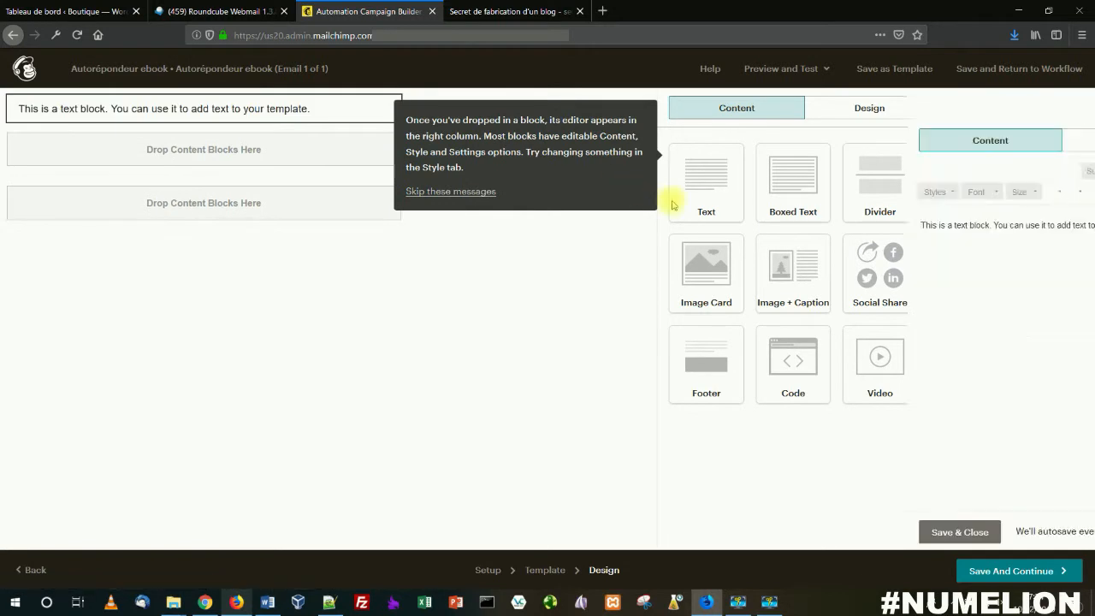
Replace the block's placeholder text with "Bonjour,", "Comme promis voici mon ebook :", "A bientôt," and the sender's first name followed by a comma, on separate lines
{"action": "triple_click", "coordinate": [737, 229]}
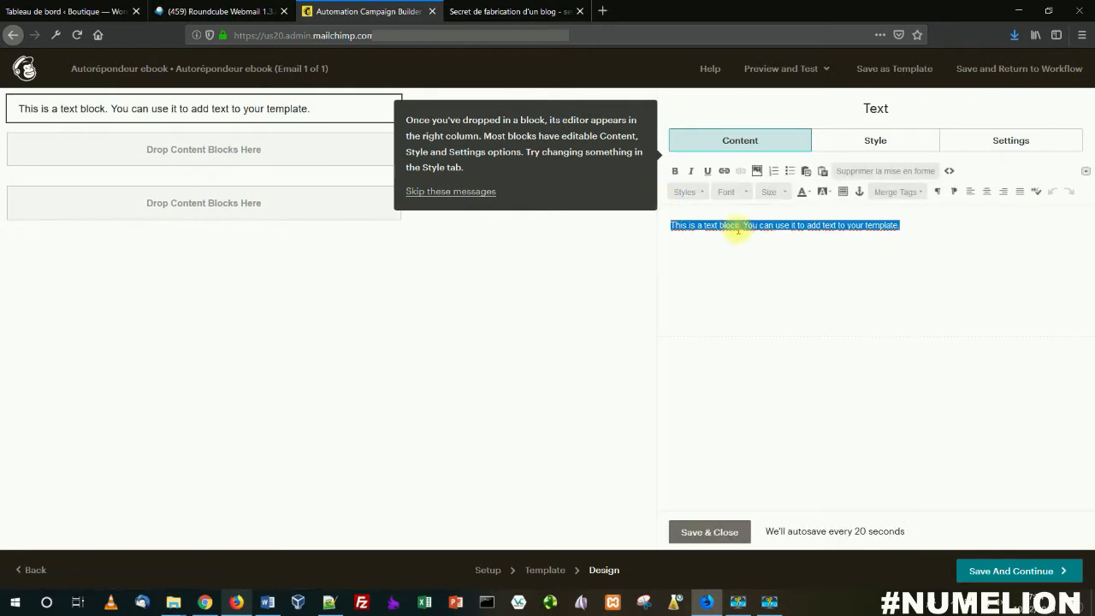
{"action": "type", "text": "Bo"}
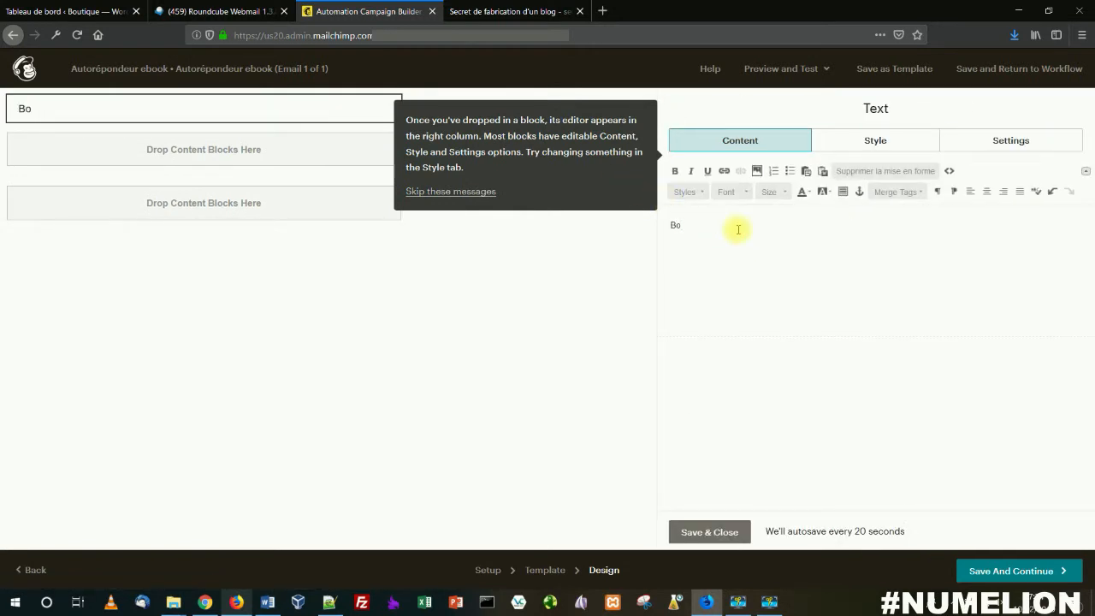
{"action": "type", "text": "njour,"}
{"action": "key", "text": "Return"}
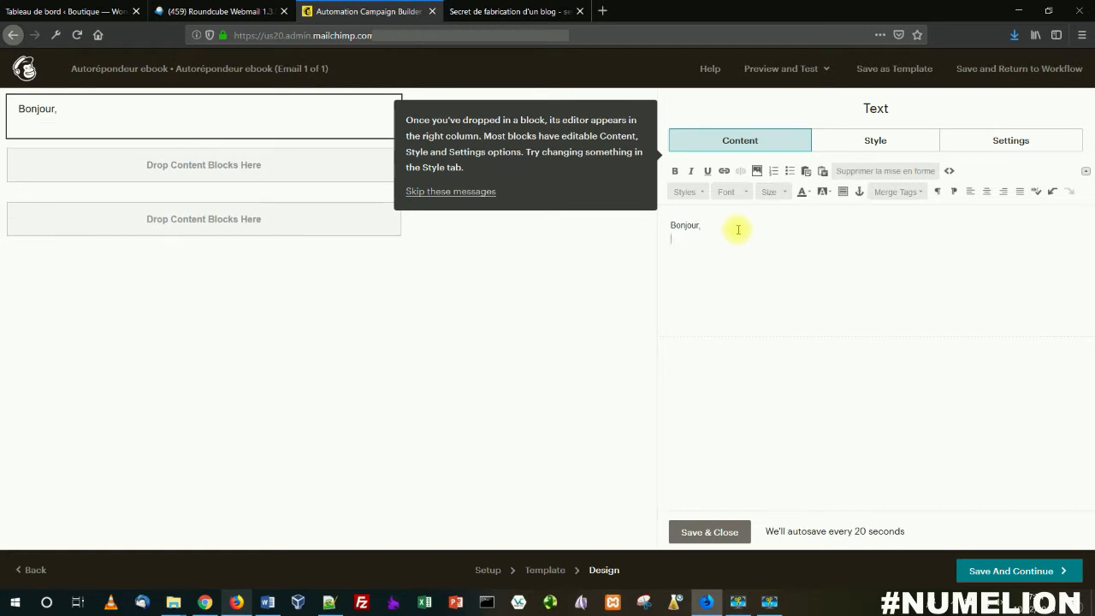
{"action": "type", "text": "Comme promis voici mon ebook :"}
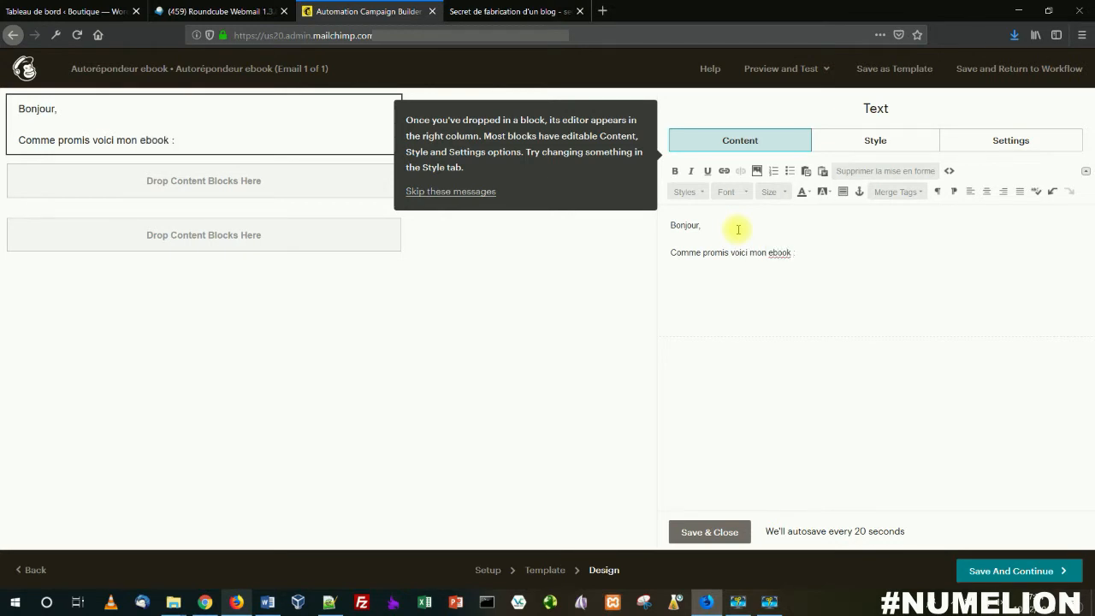
{"action": "key", "text": "Return"}
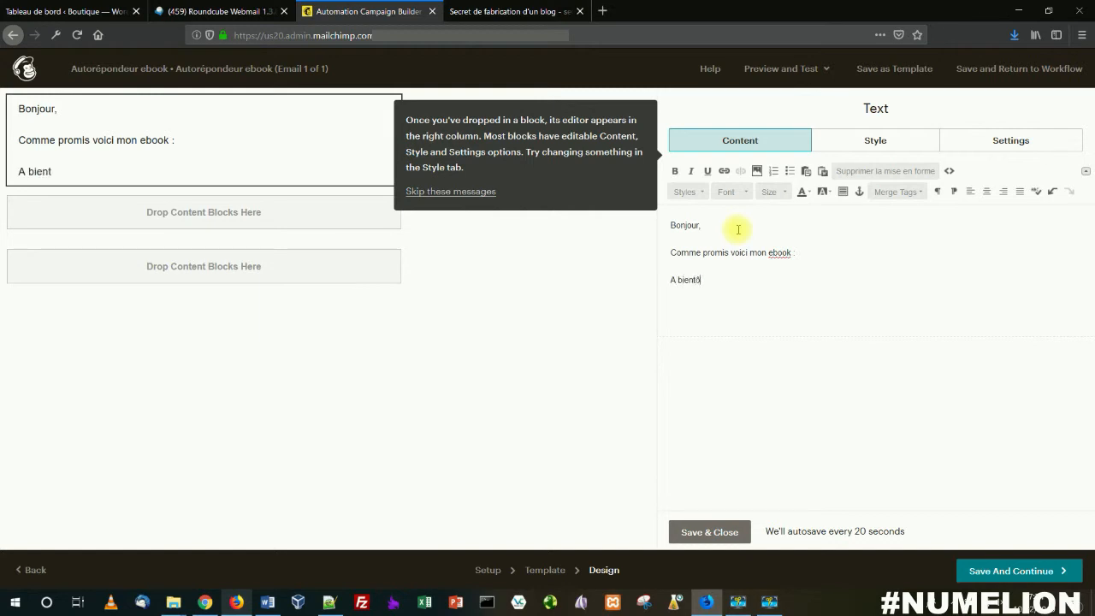
{"action": "key", "text": "Return"}
{"action": "type", "text": "Fa"}
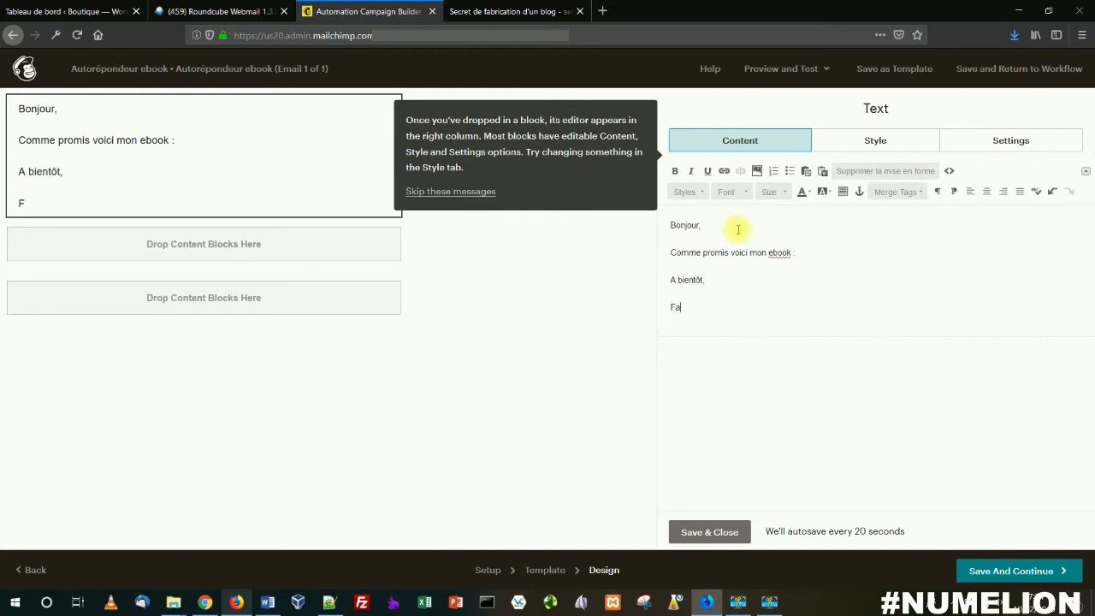
{"action": "type", "text": "bien,"}
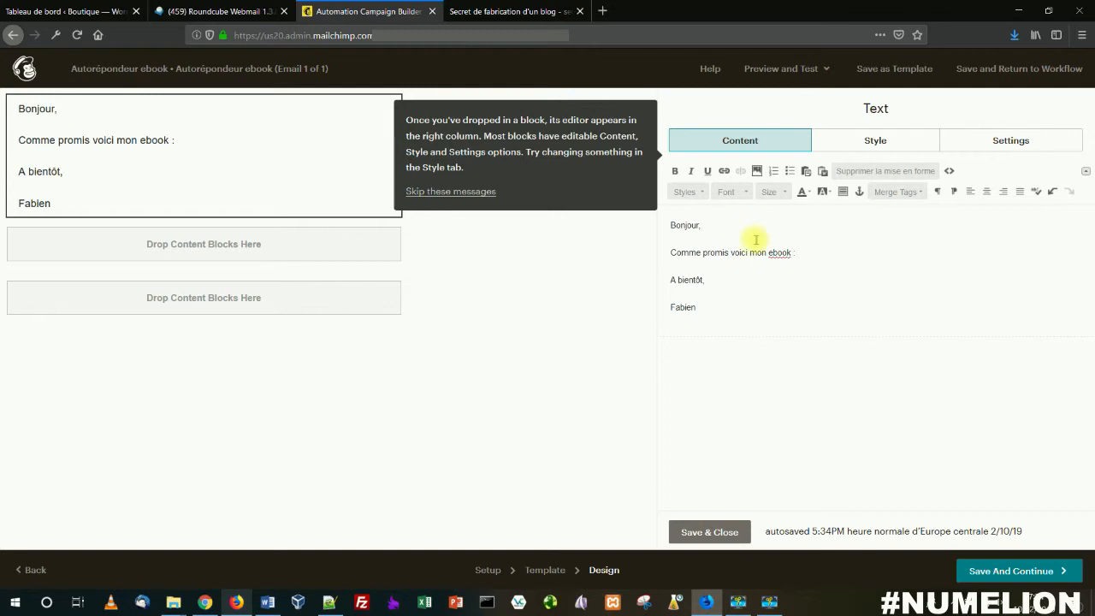
Add the line "Lien de téléchargement" below the ebook sentence and format it bold, blue and centered
{"action": "left_click", "coordinate": [809, 254]}
{"action": "key", "text": "Return"}
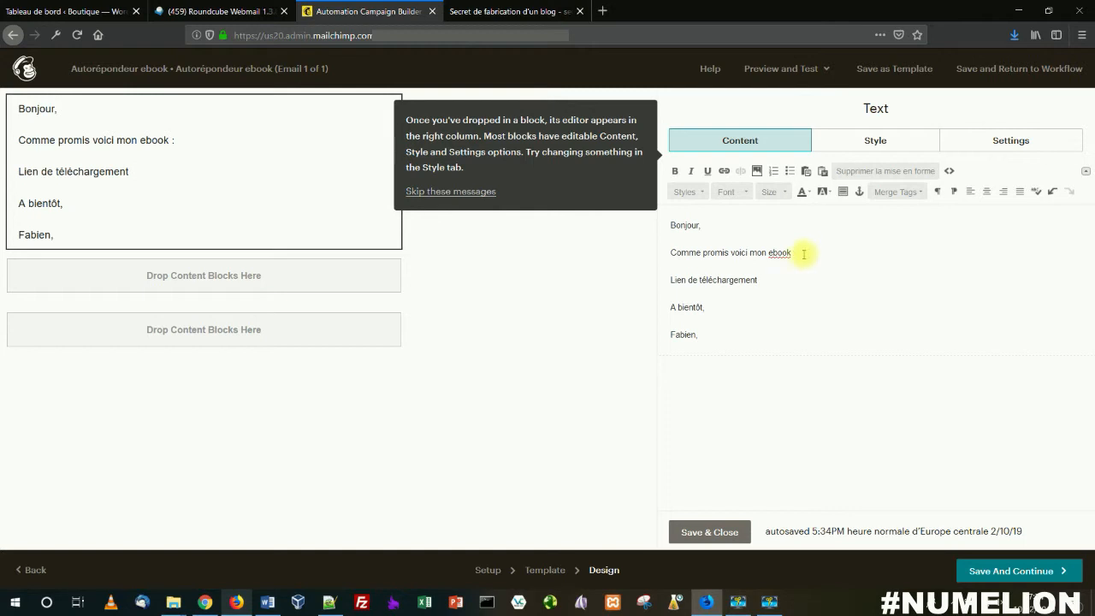
{"action": "triple_click", "coordinate": [704, 285]}
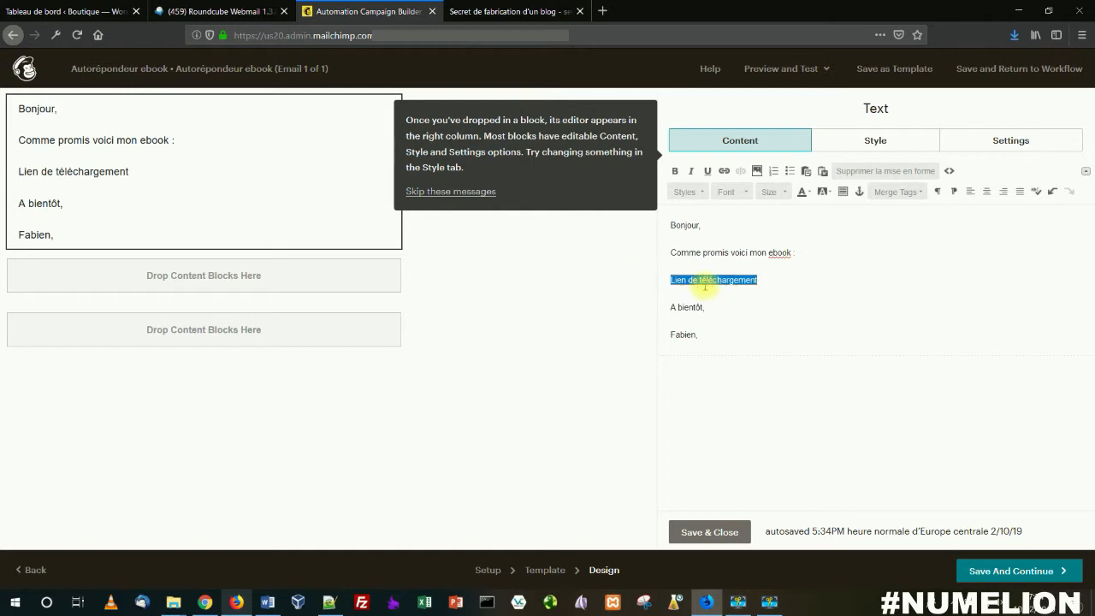
{"action": "left_click", "coordinate": [675, 170]}
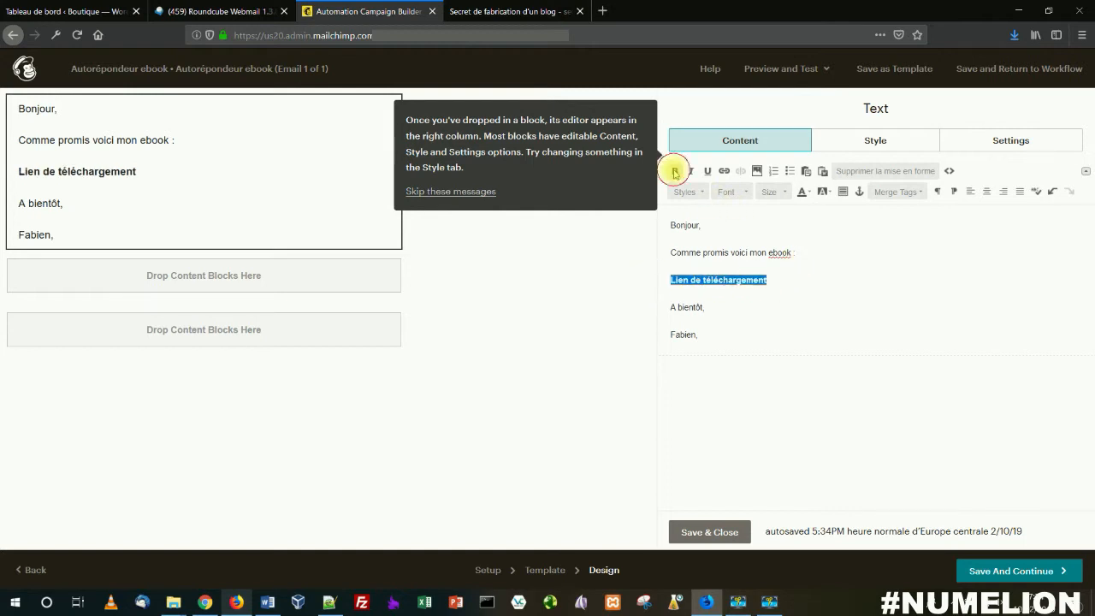
{"action": "left_click", "coordinate": [811, 193]}
{"action": "left_click", "coordinate": [867, 230]}
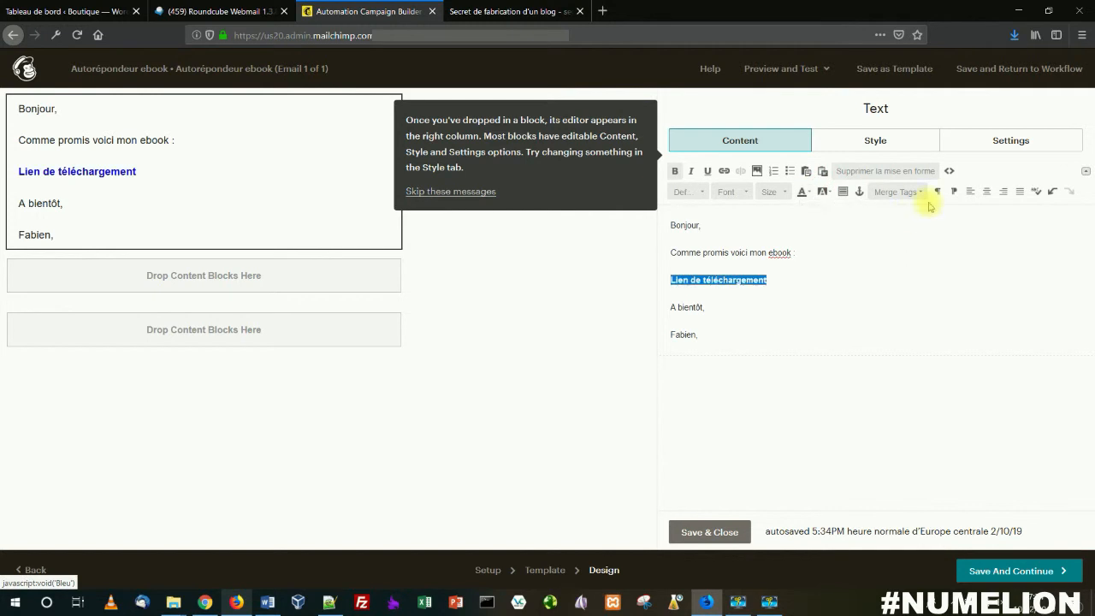
{"action": "left_click", "coordinate": [986, 191]}
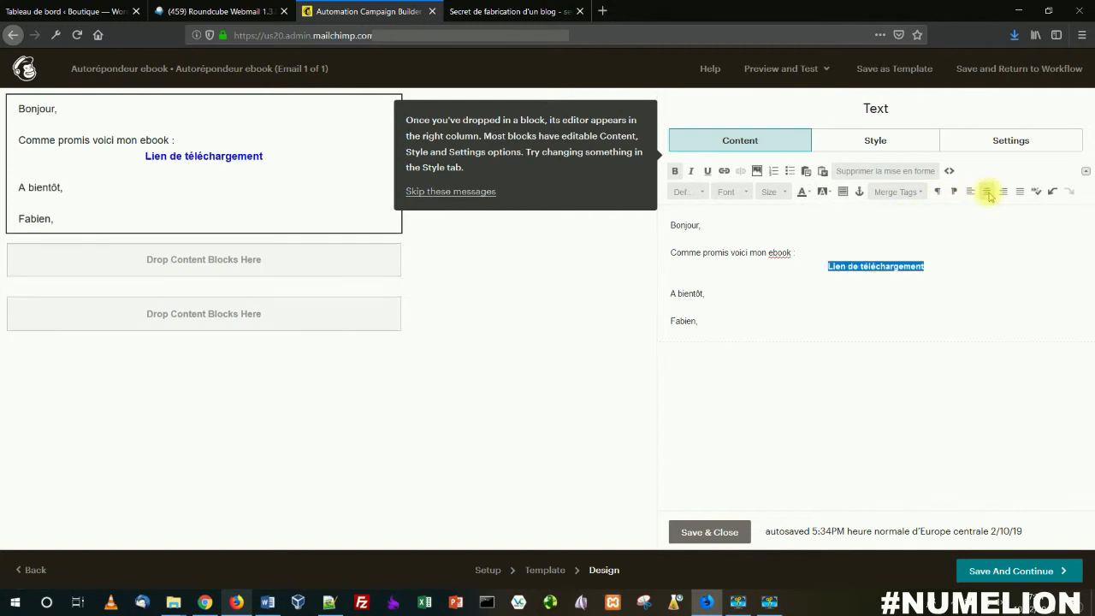
{"action": "left_click", "coordinate": [724, 171]}
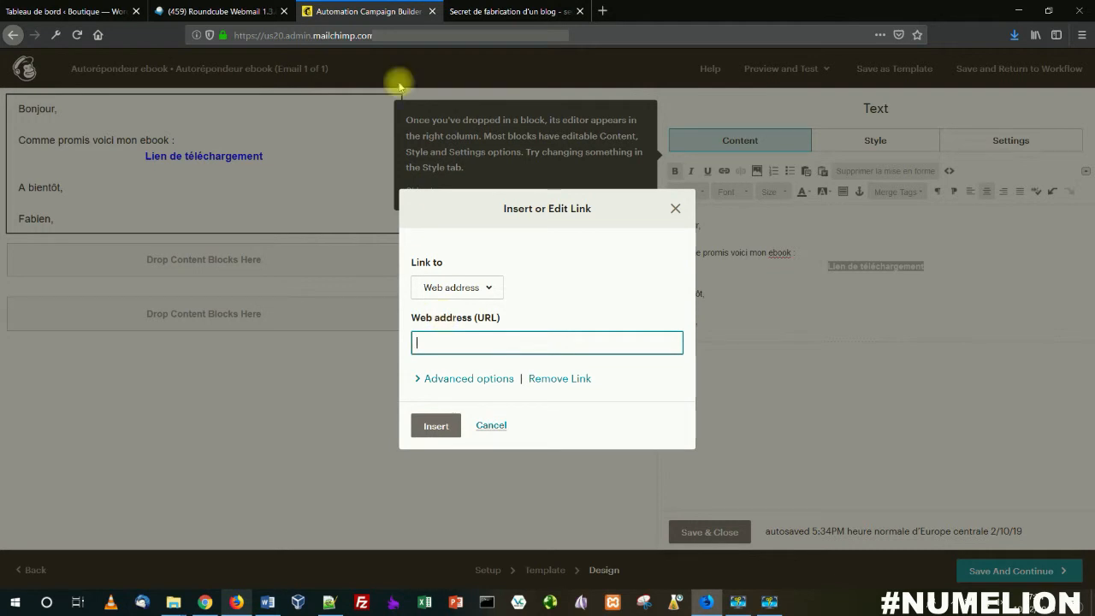
{"action": "left_click", "coordinate": [446, 11]}
{"action": "left_click_drag", "start_coordinate": [439, 36], "coordinate": [193, 37]}
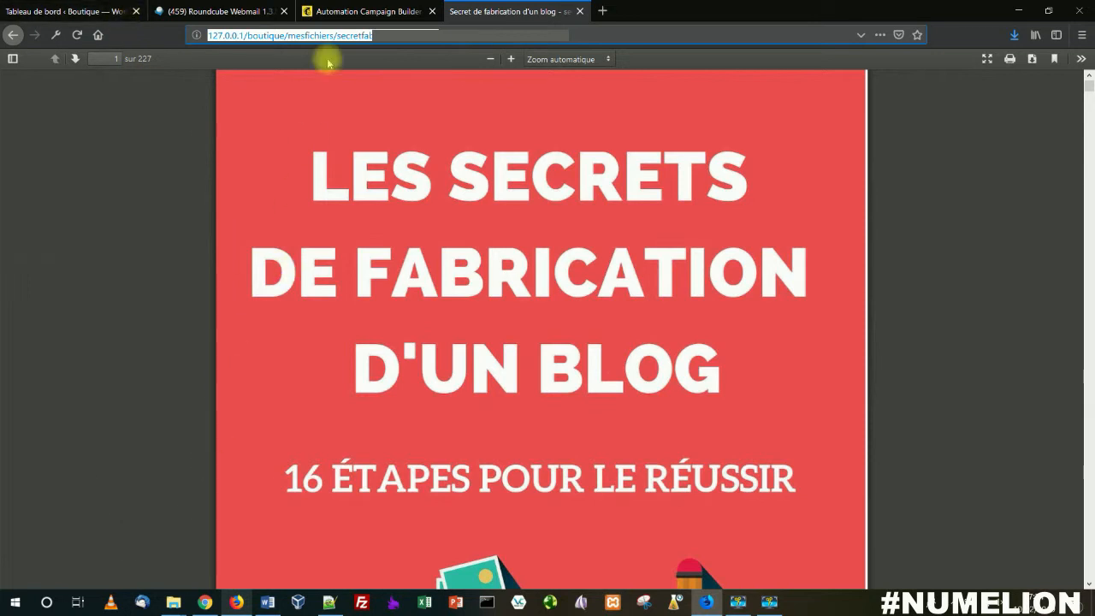
{"action": "left_click", "coordinate": [341, 12]}
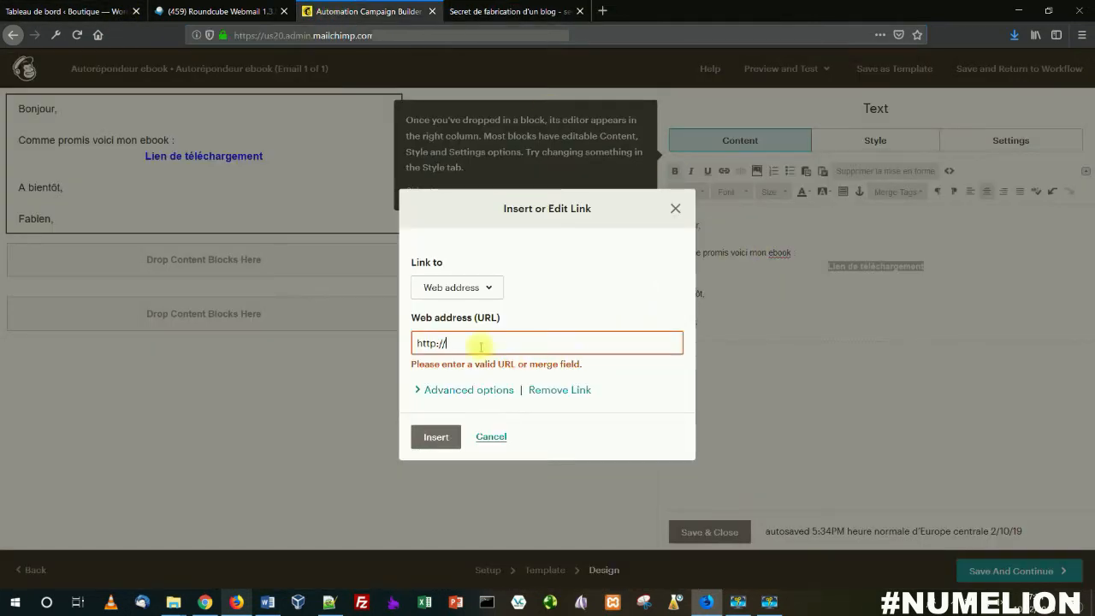
{"action": "key", "text": "ctrl+v"}
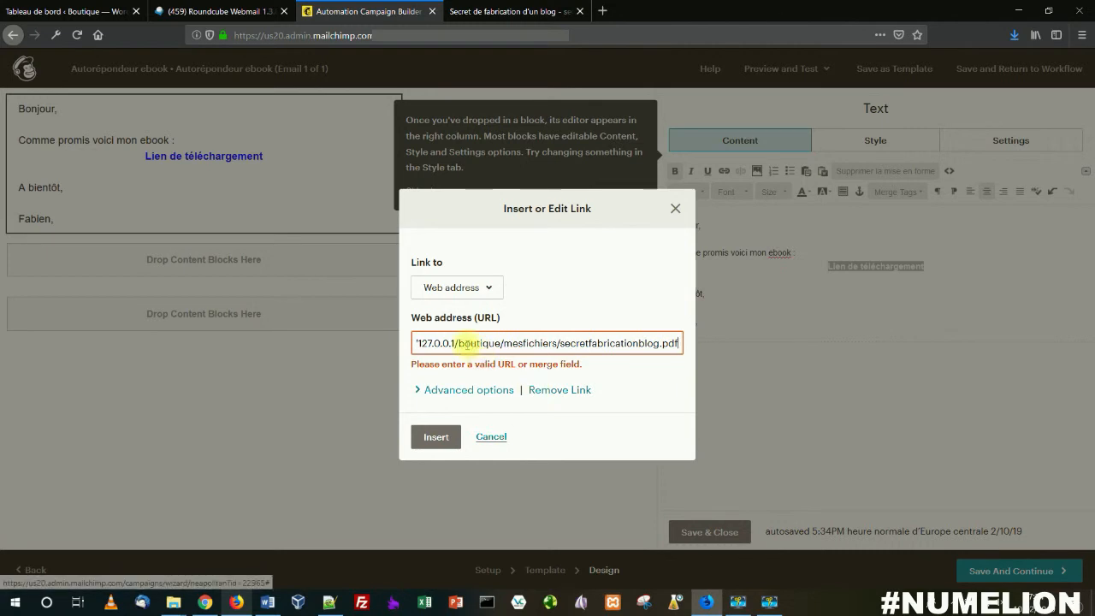
{"action": "left_click", "coordinate": [443, 438]}
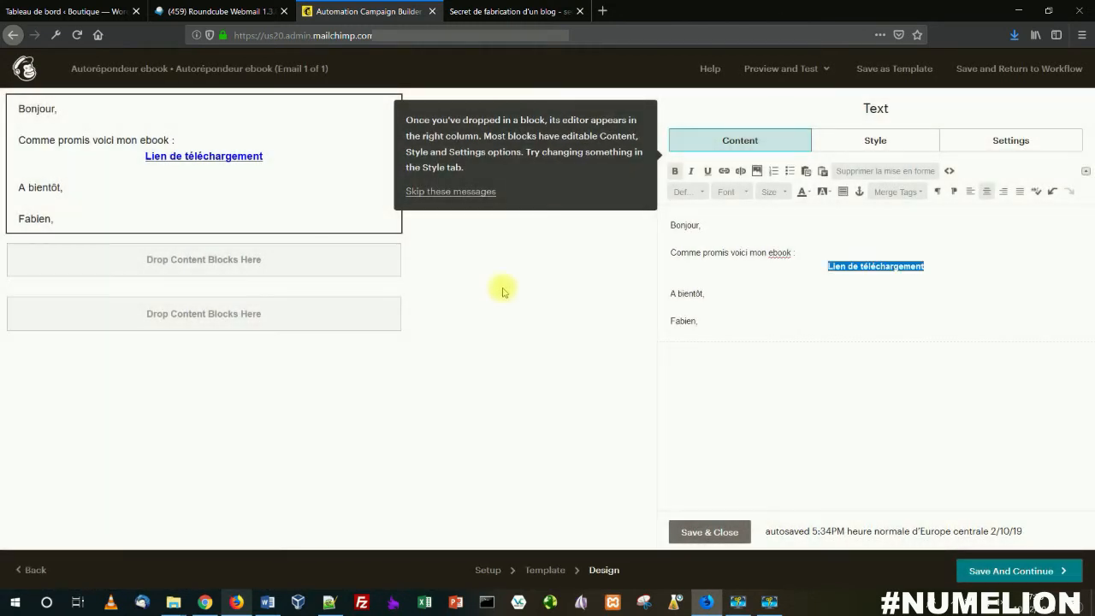
Save the text block and email design, and start sending the automation workflow to the Testeur Pro list
{"action": "left_click", "coordinate": [735, 532]}
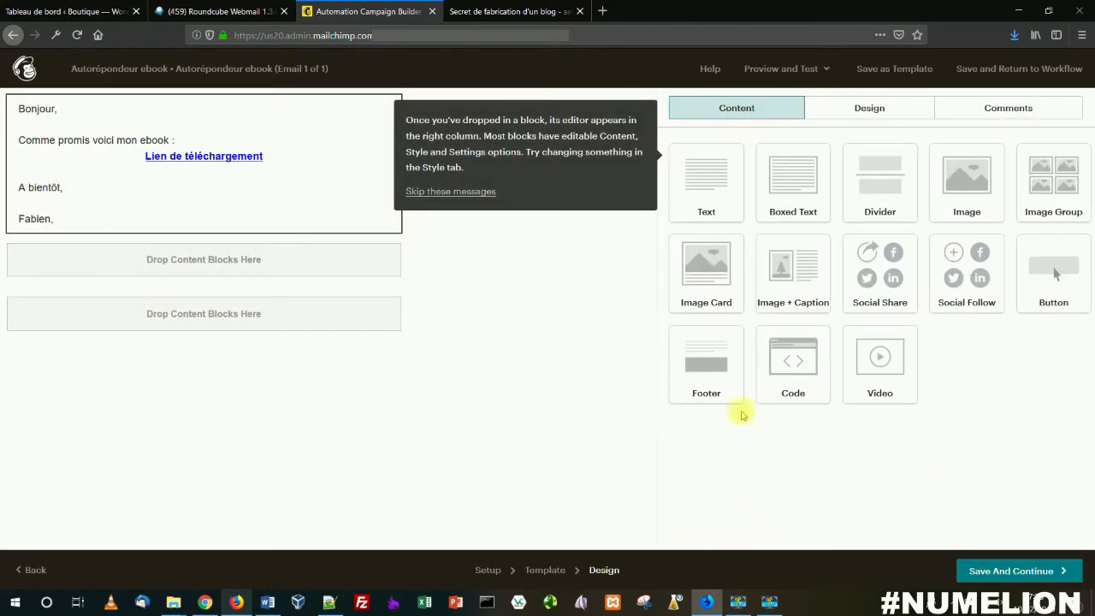
{"action": "left_click", "coordinate": [1016, 570]}
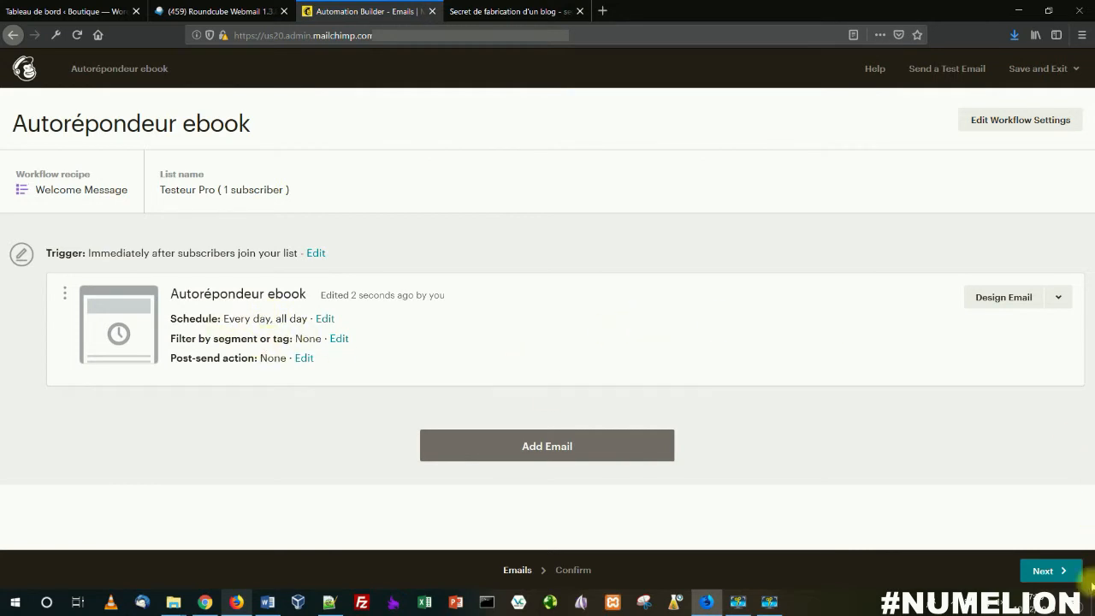
{"action": "left_click", "coordinate": [1041, 570]}
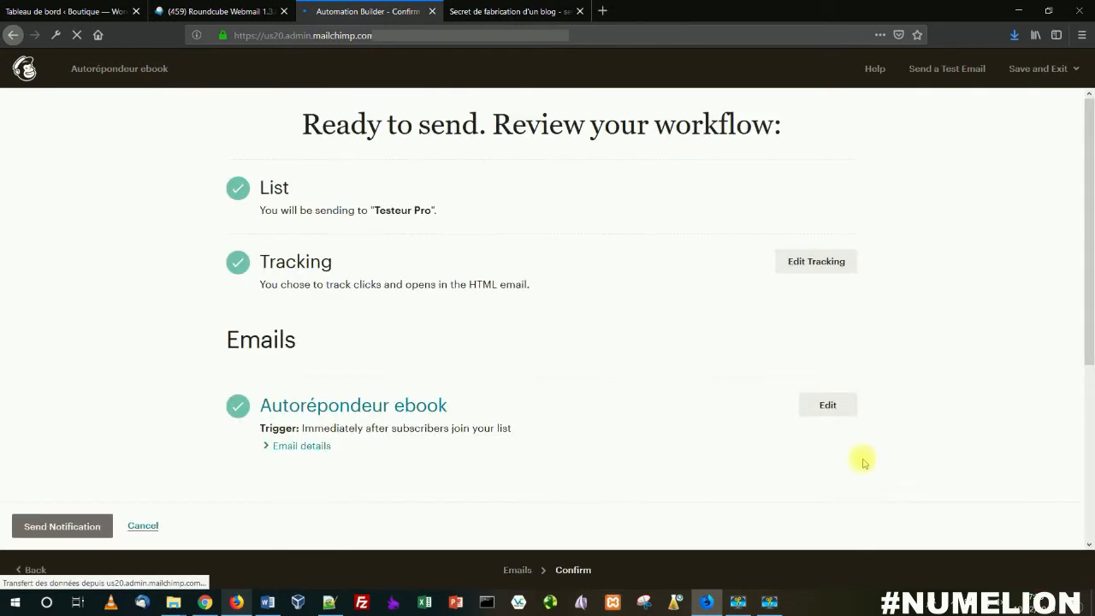
{"action": "left_click", "coordinate": [1017, 569]}
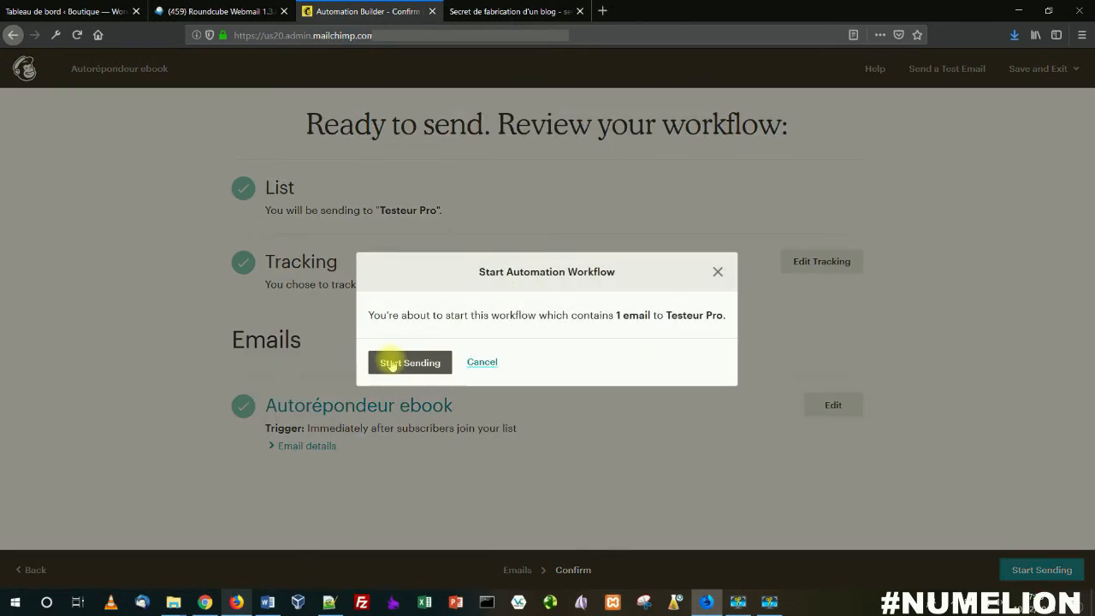
{"action": "left_click", "coordinate": [391, 364]}
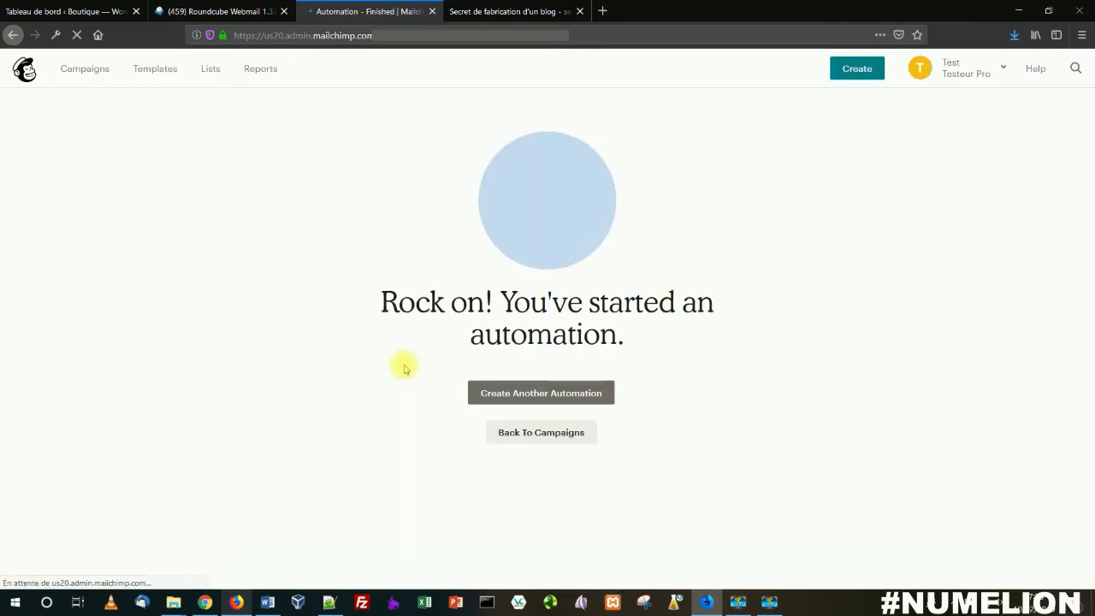
Return to the campaigns overview and open the Form builder among the Testeur Pro list's signup forms
{"action": "left_click", "coordinate": [540, 432]}
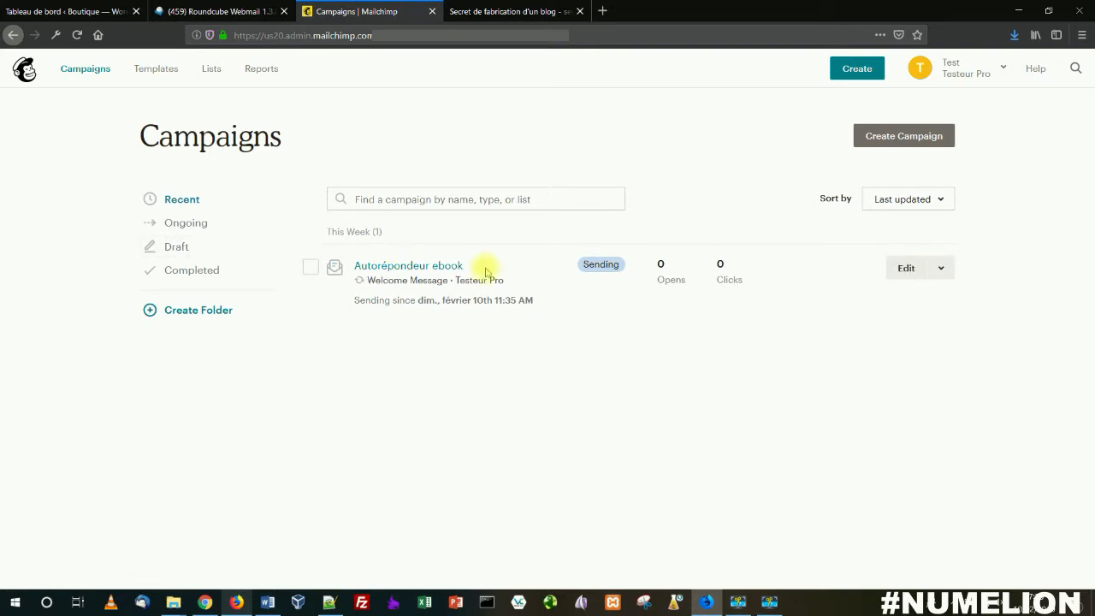
{"action": "left_click", "coordinate": [210, 69]}
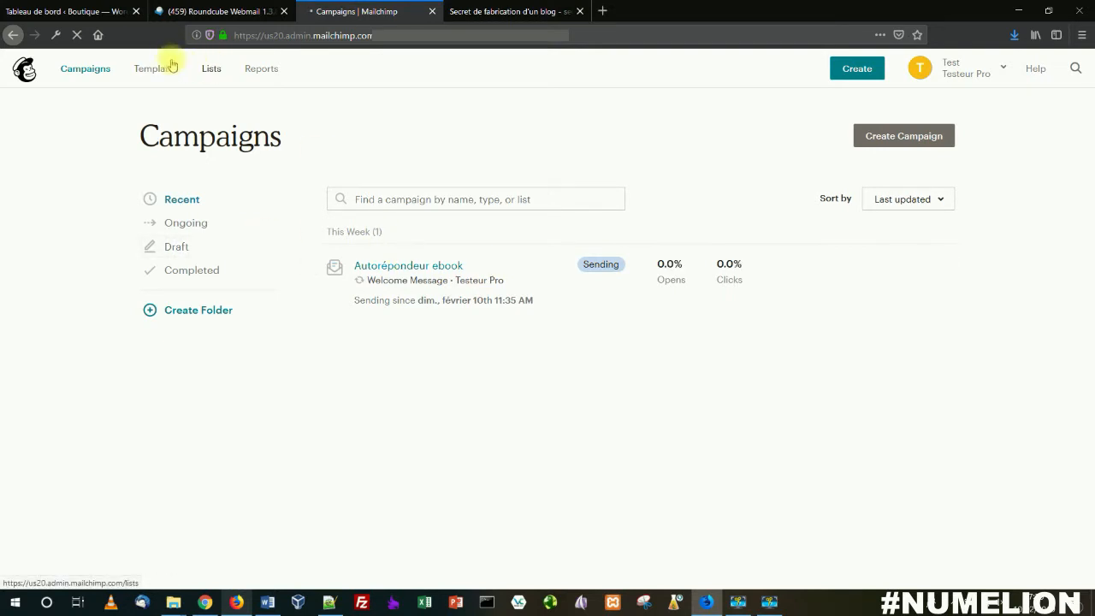
{"action": "left_click", "coordinate": [86, 70]}
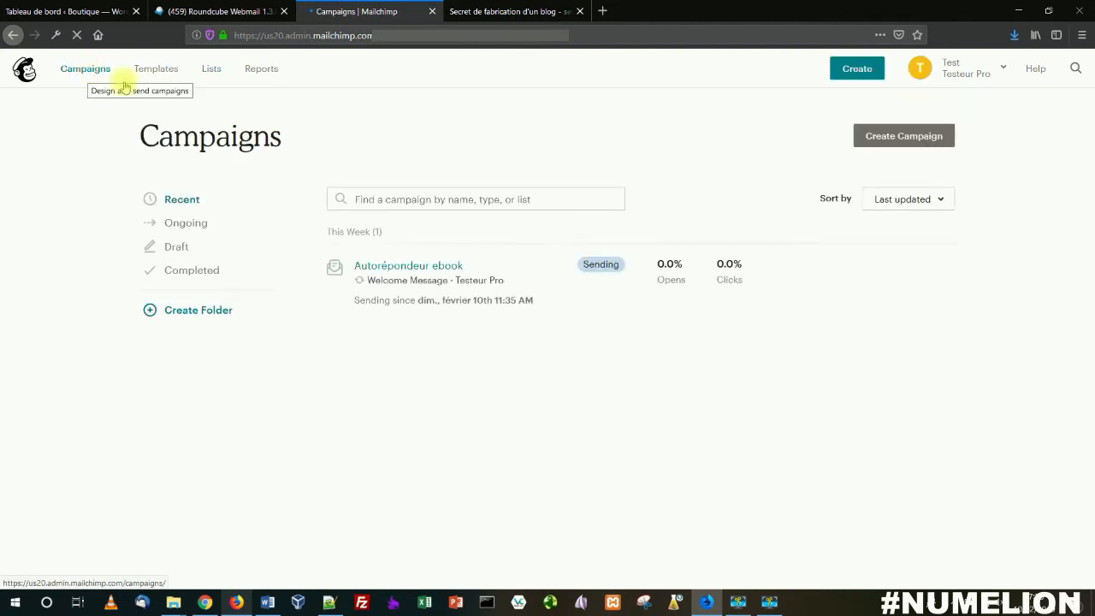
{"action": "left_click", "coordinate": [213, 71]}
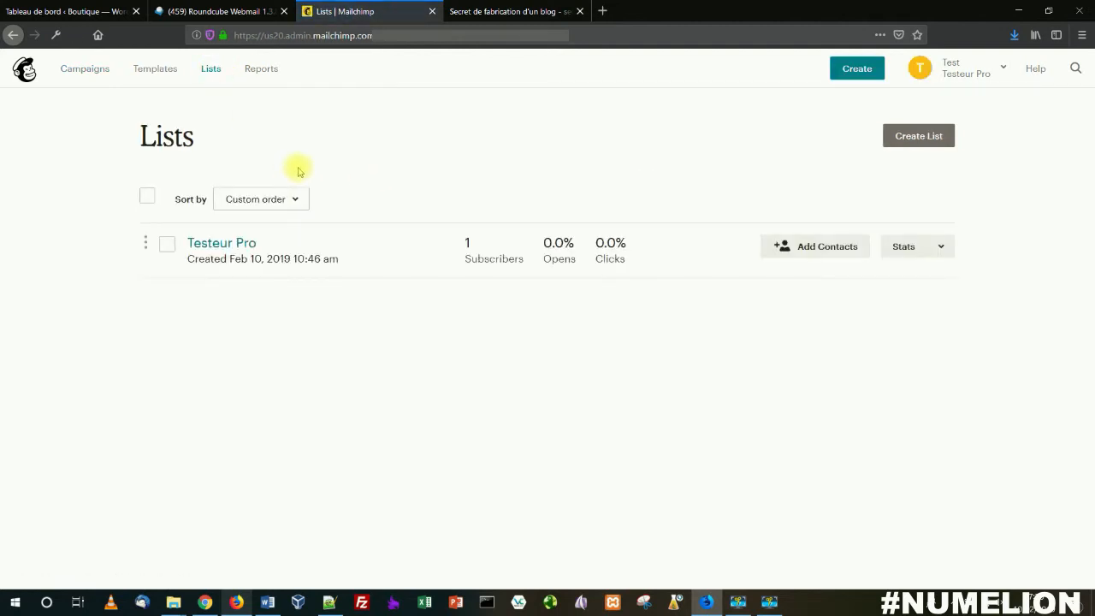
{"action": "left_click", "coordinate": [224, 245]}
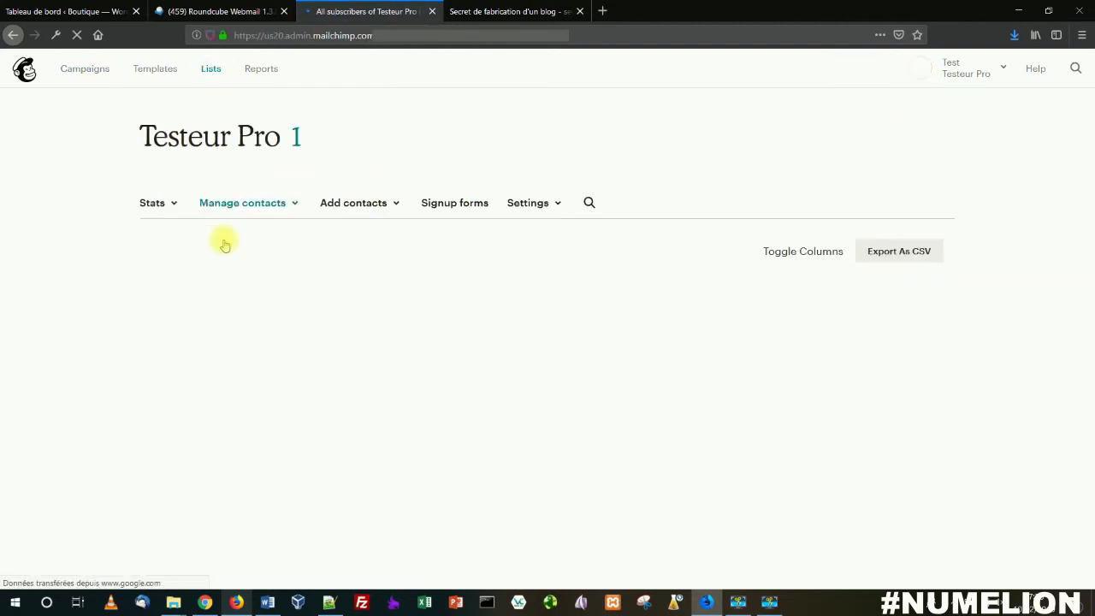
{"action": "left_click", "coordinate": [446, 206]}
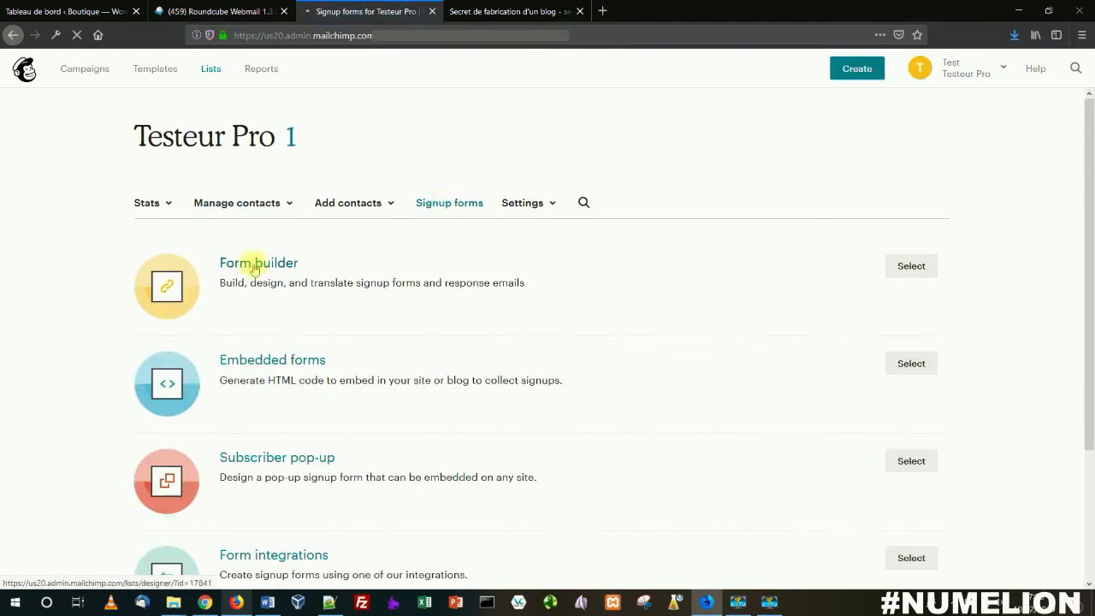
{"action": "left_click", "coordinate": [252, 263]}
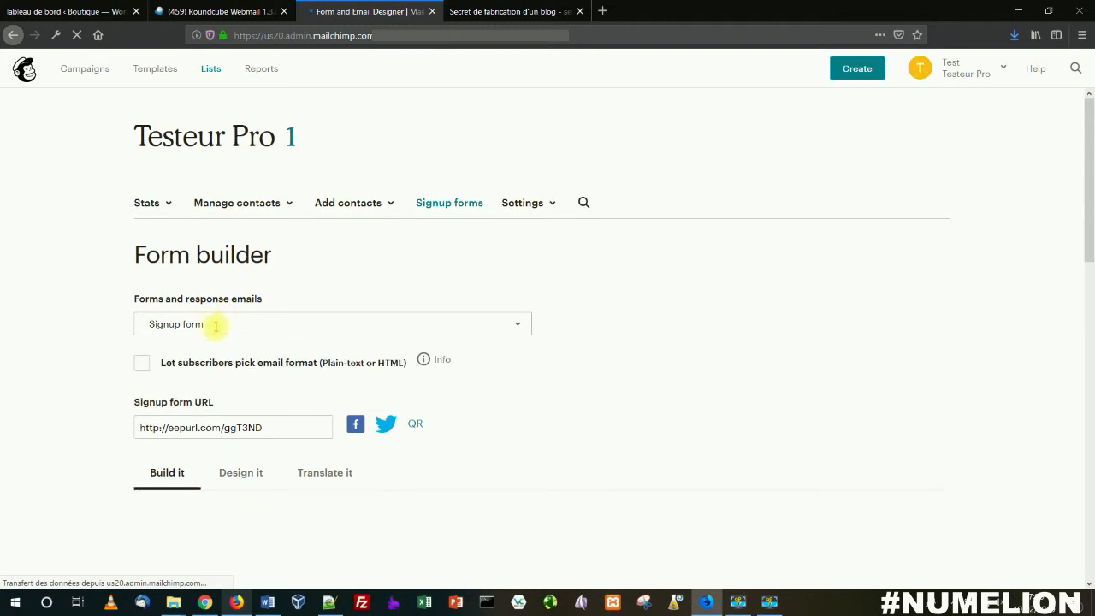
Examine the signup form and the reCAPTCHA confirmation page in the Form builder, and return to the signup form
{"action": "left_click", "coordinate": [216, 326]}
{"action": "left_click", "coordinate": [216, 329]}
{"action": "scroll", "coordinate": [214, 325], "scroll_direction": "down", "scroll_amount": 7}
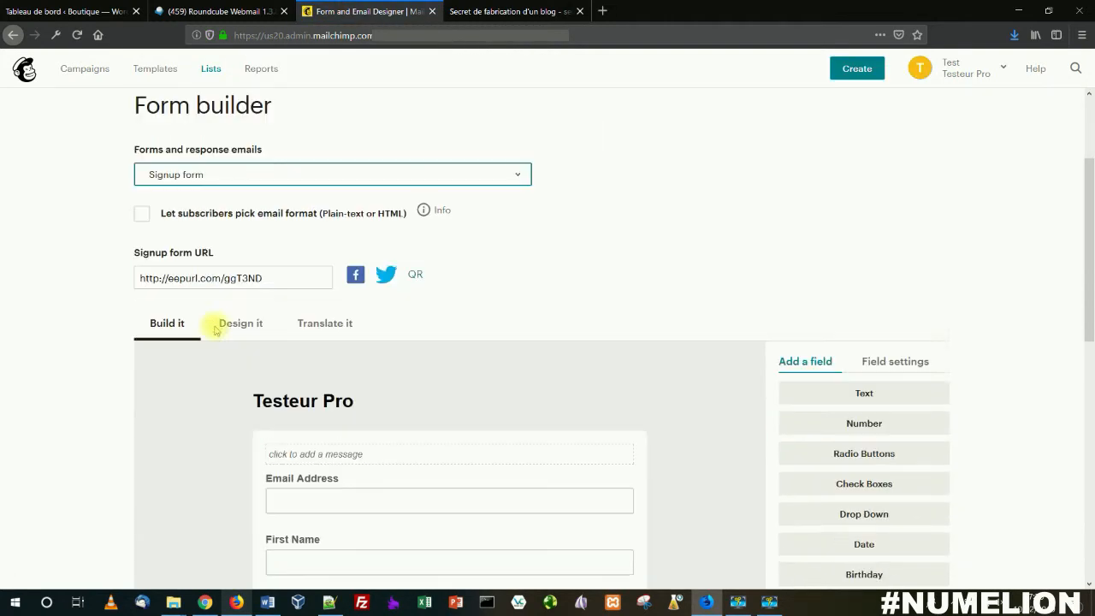
{"action": "scroll", "coordinate": [210, 344], "scroll_direction": "up", "scroll_amount": 7}
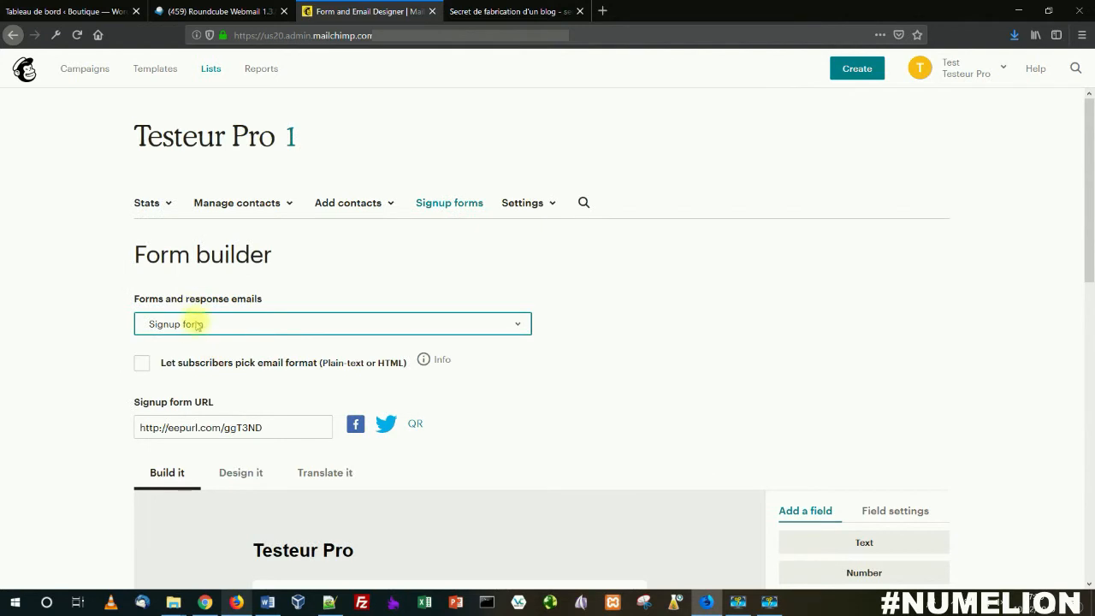
{"action": "left_click", "coordinate": [196, 330]}
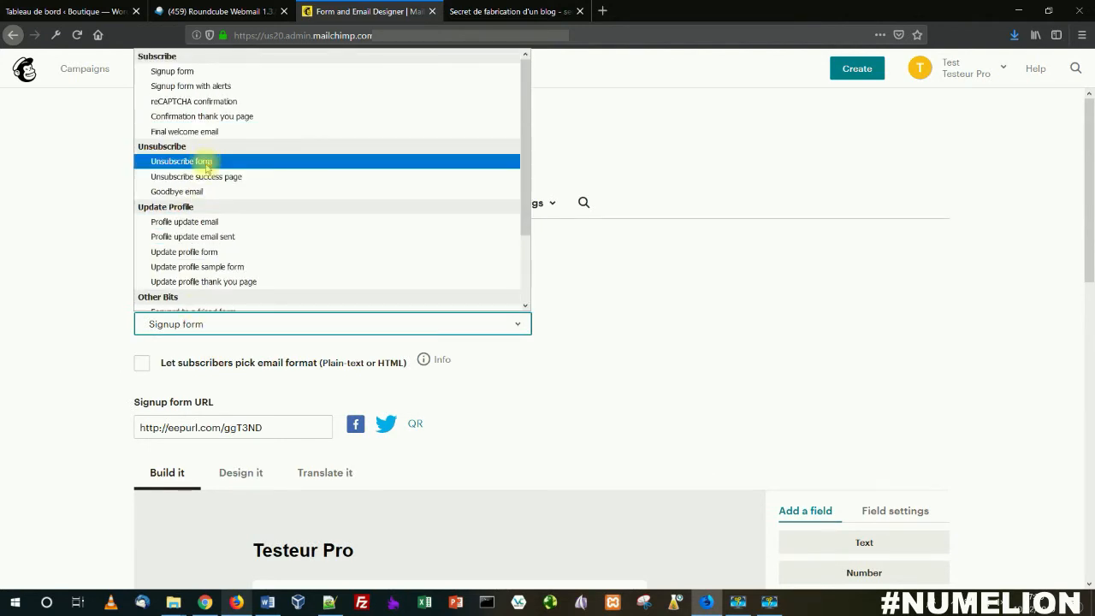
{"action": "left_click", "coordinate": [185, 103]}
{"action": "scroll", "coordinate": [171, 216], "scroll_direction": "down", "scroll_amount": 5}
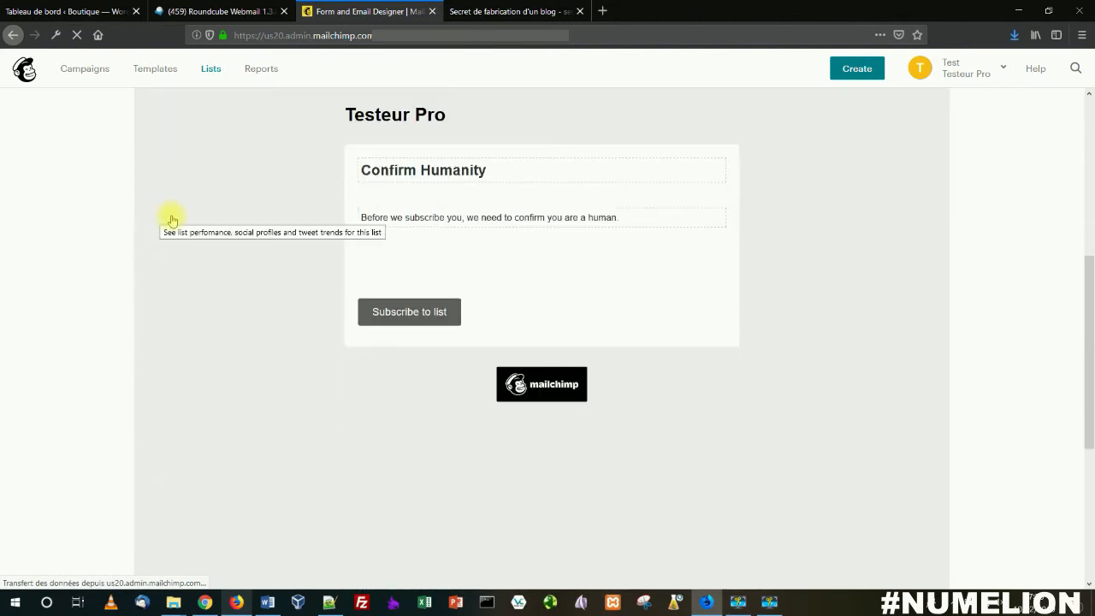
{"action": "scroll", "coordinate": [174, 218], "scroll_direction": "up", "scroll_amount": 5}
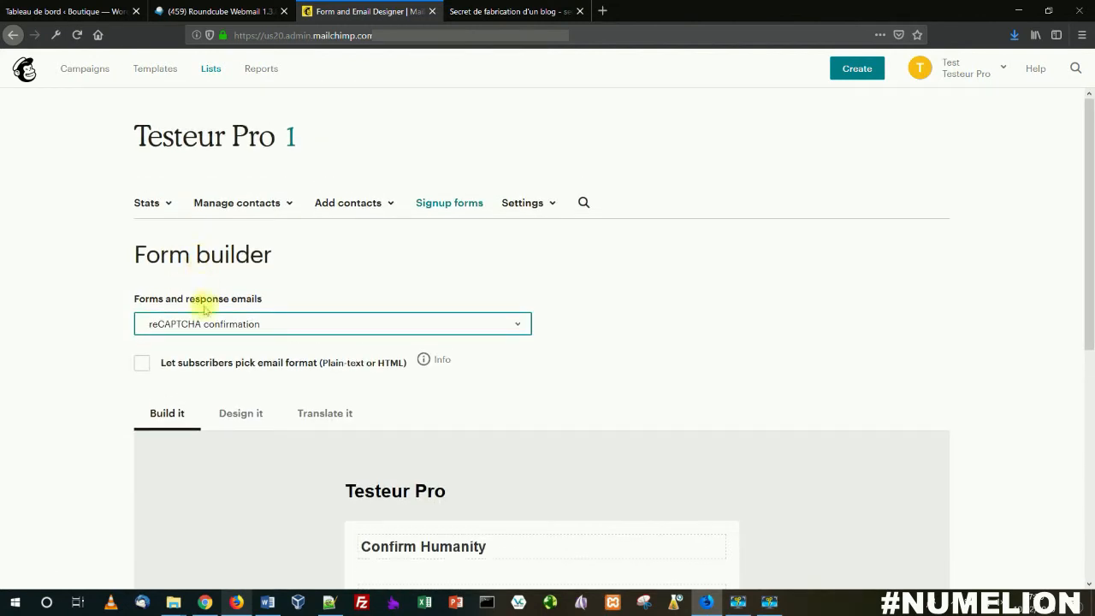
{"action": "left_click", "coordinate": [184, 323]}
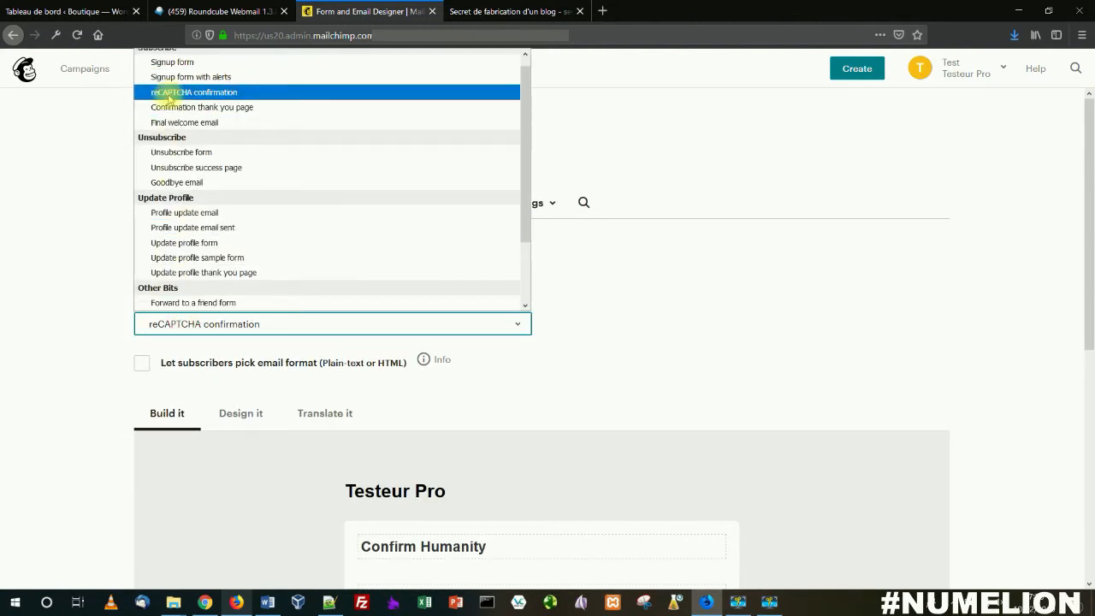
{"action": "left_click", "coordinate": [184, 63]}
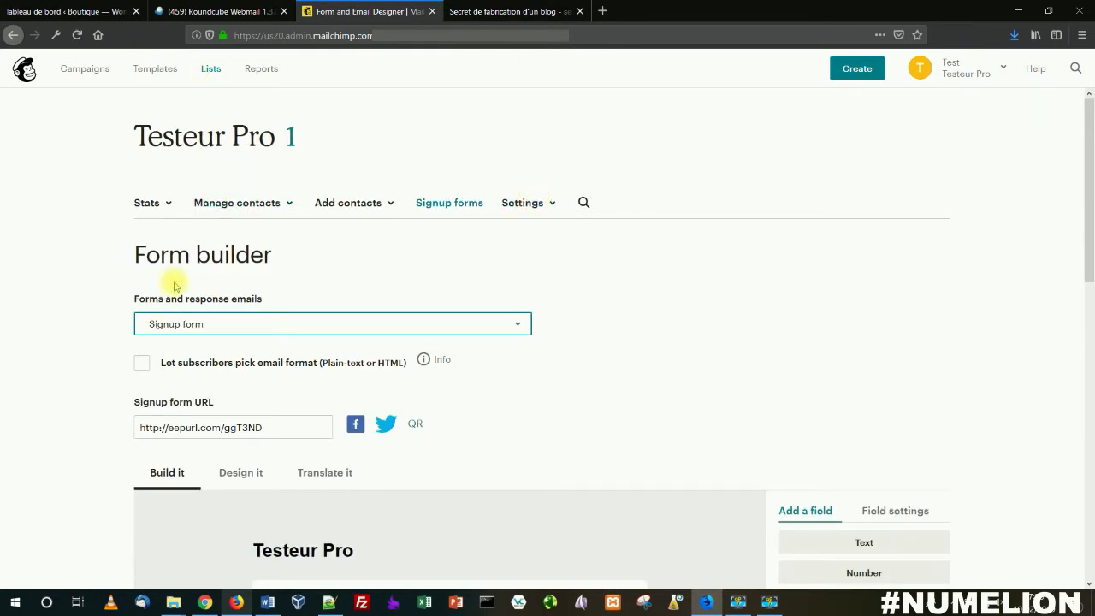
Enable double opt-in and reCAPTCHA in the Testeur Pro list name and defaults settings, and save the list defaults
{"action": "left_click", "coordinate": [522, 203]}
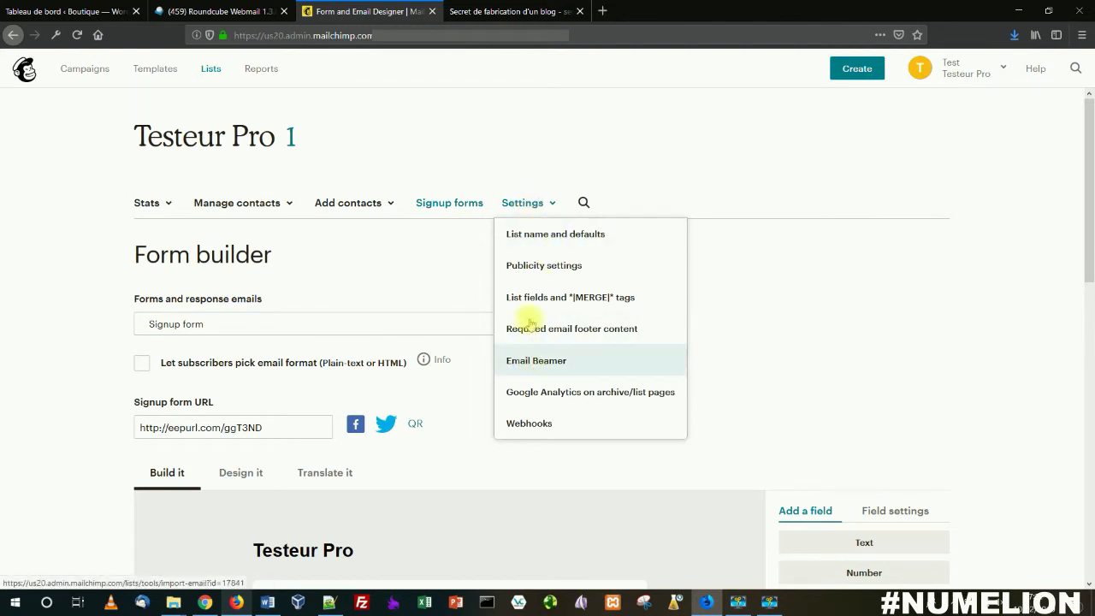
{"action": "left_click", "coordinate": [534, 233]}
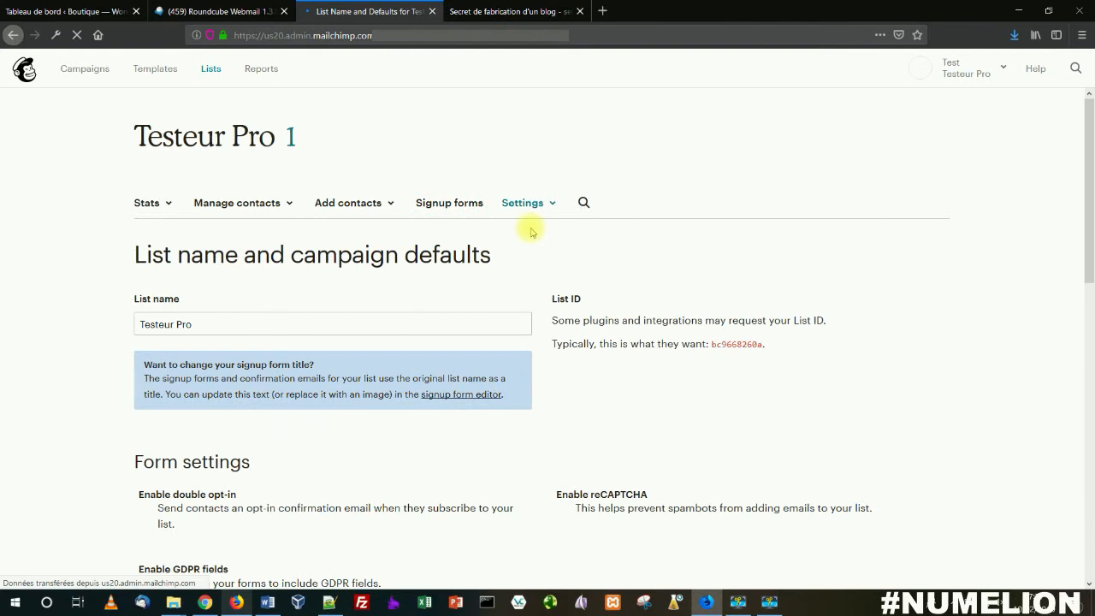
{"action": "scroll", "coordinate": [525, 227], "scroll_direction": "down", "scroll_amount": 3}
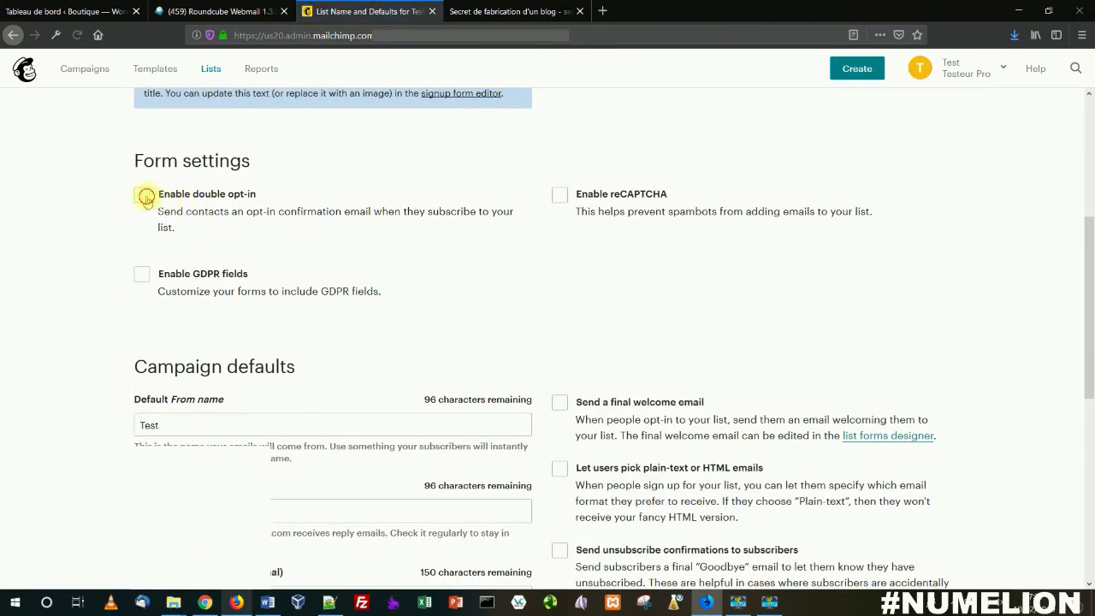
{"action": "left_click", "coordinate": [142, 196]}
{"action": "scroll", "coordinate": [215, 225], "scroll_direction": "up", "scroll_amount": 1}
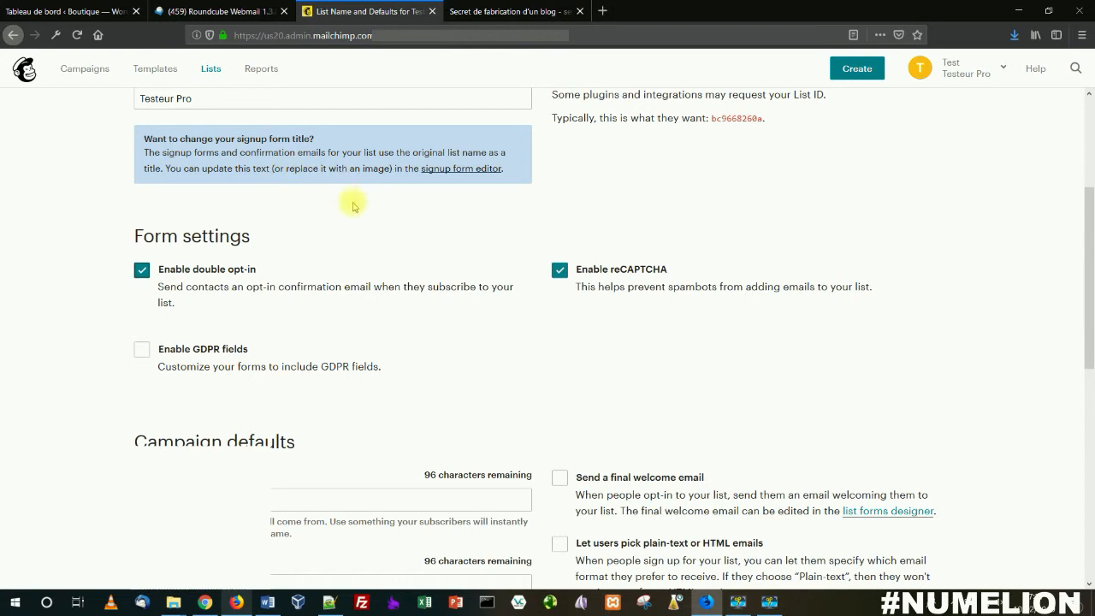
{"action": "scroll", "coordinate": [369, 218], "scroll_direction": "up", "scroll_amount": 2}
{"action": "scroll", "coordinate": [370, 218], "scroll_direction": "up", "scroll_amount": 3}
{"action": "scroll", "coordinate": [740, 157], "scroll_direction": "down", "scroll_amount": 10}
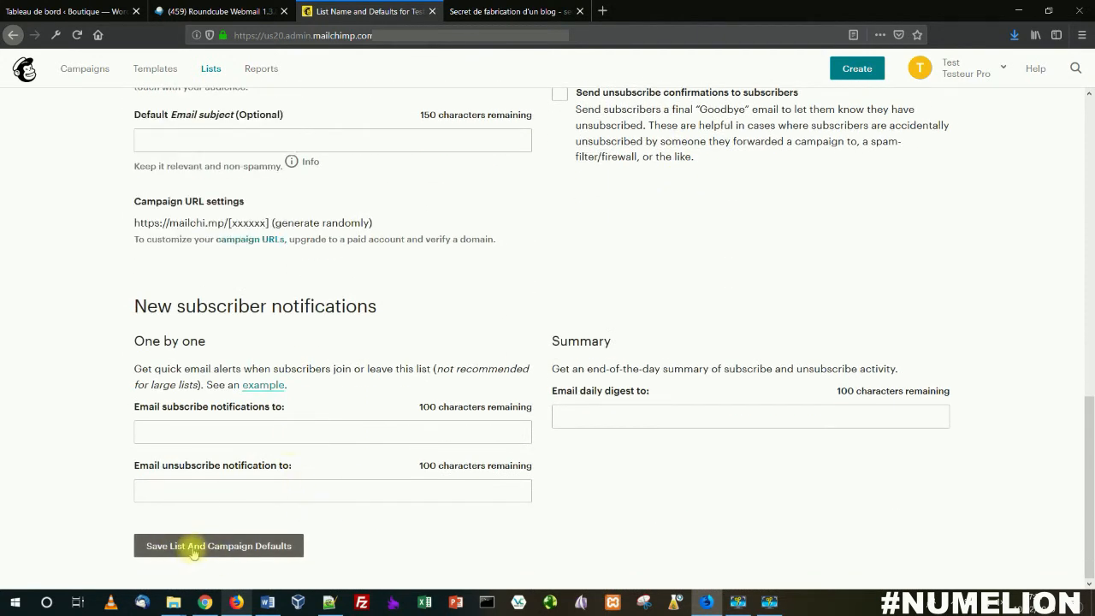
{"action": "left_click", "coordinate": [193, 547]}
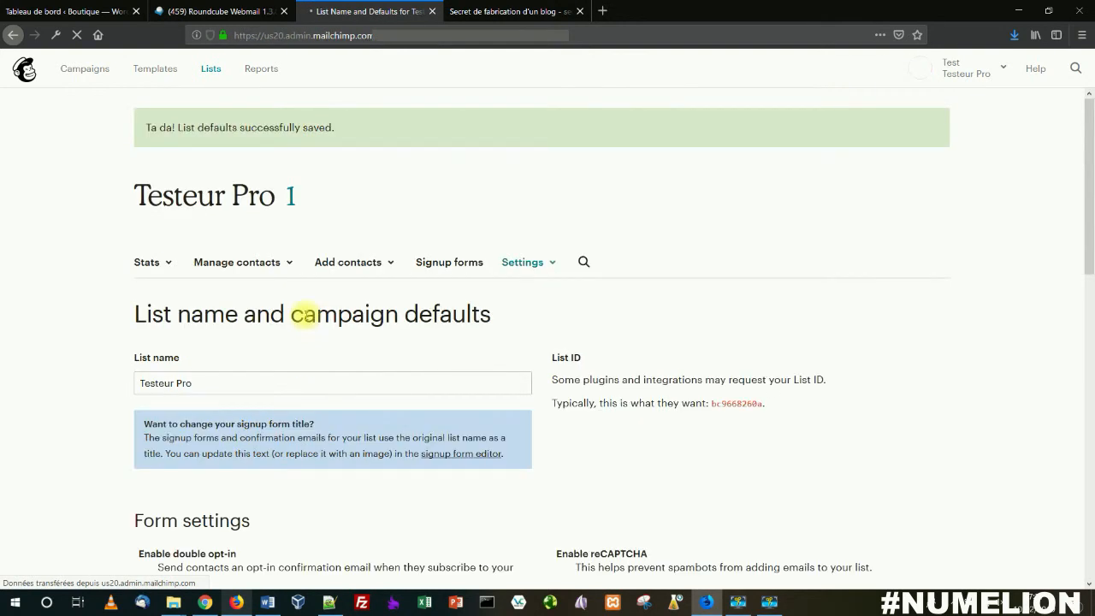
Reopen the Form builder from the list's signup forms and review the opt-in confirmation email
{"action": "left_click", "coordinate": [433, 261]}
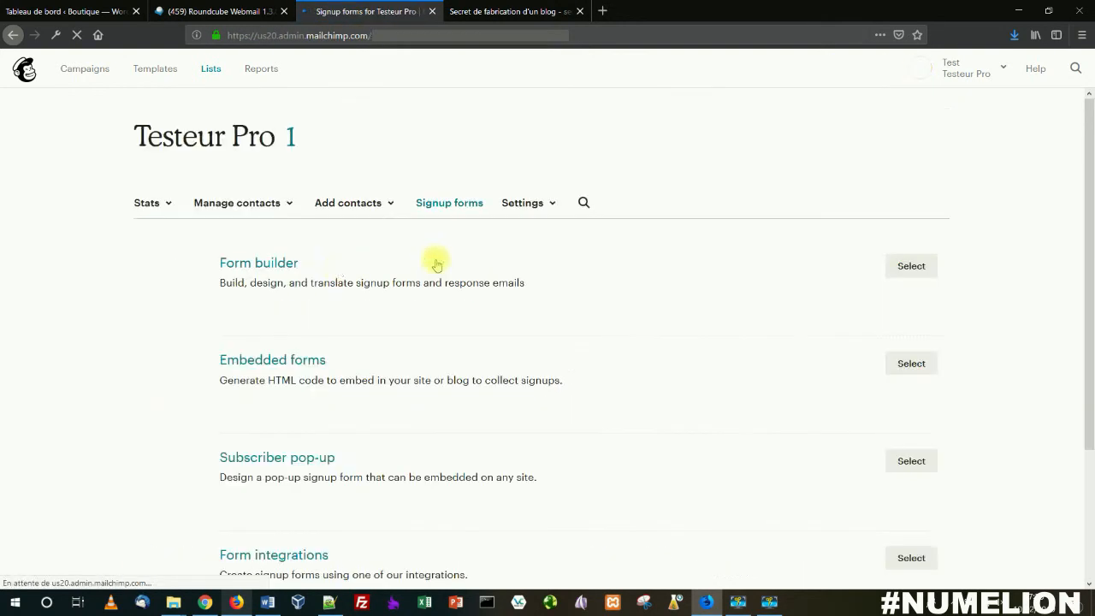
{"action": "left_click", "coordinate": [262, 261]}
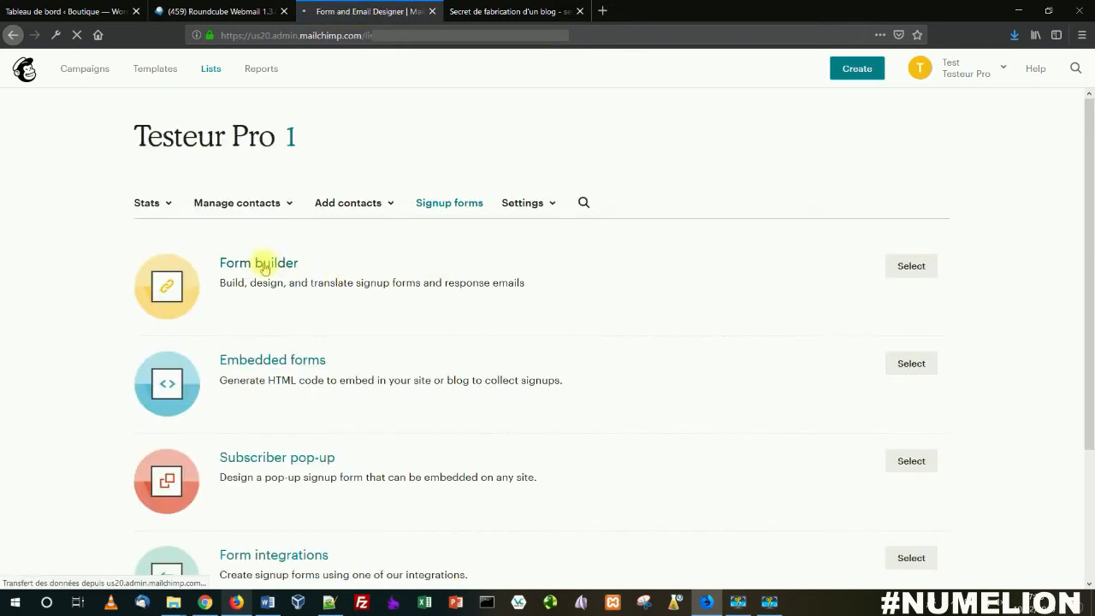
{"action": "left_click", "coordinate": [230, 324]}
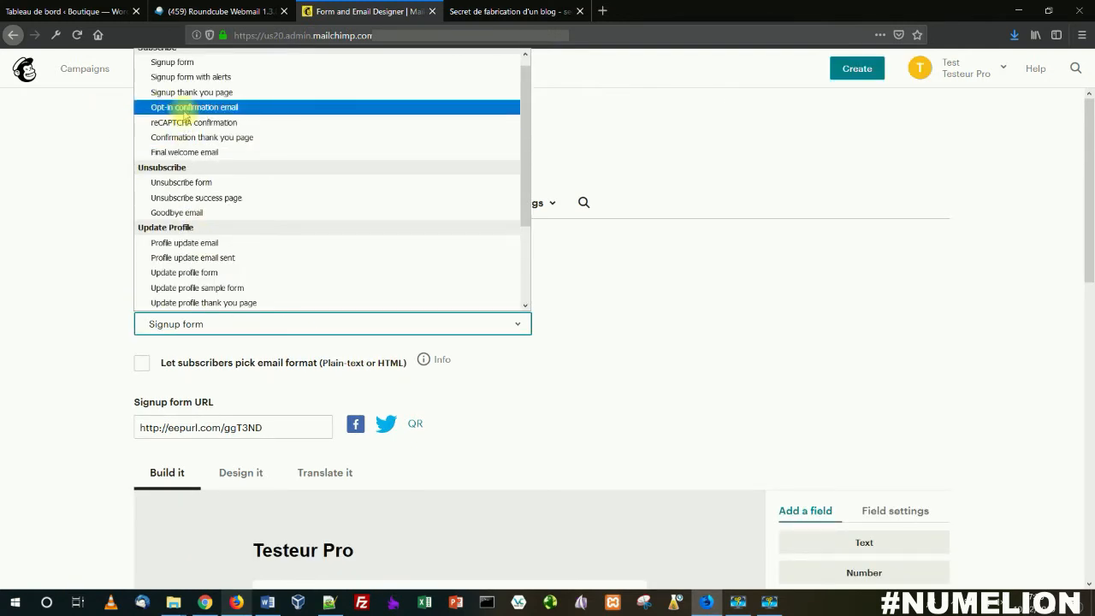
{"action": "left_click", "coordinate": [184, 108]}
{"action": "scroll", "coordinate": [248, 276], "scroll_direction": "down", "scroll_amount": 5}
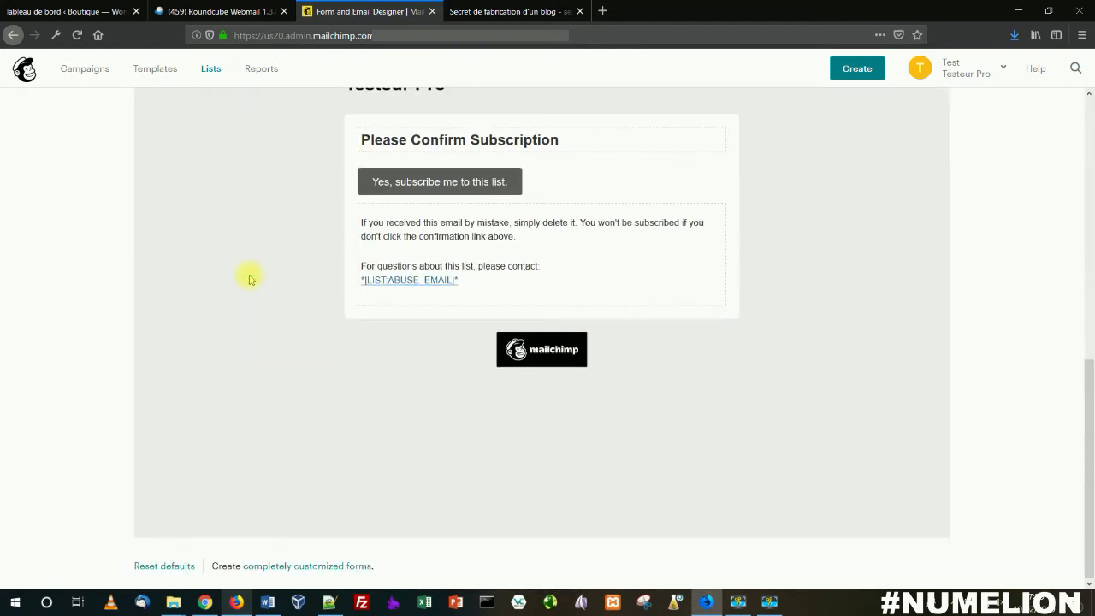
{"action": "scroll", "coordinate": [249, 280], "scroll_direction": "up", "scroll_amount": 2}
{"action": "scroll", "coordinate": [249, 279], "scroll_direction": "down", "scroll_amount": 7}
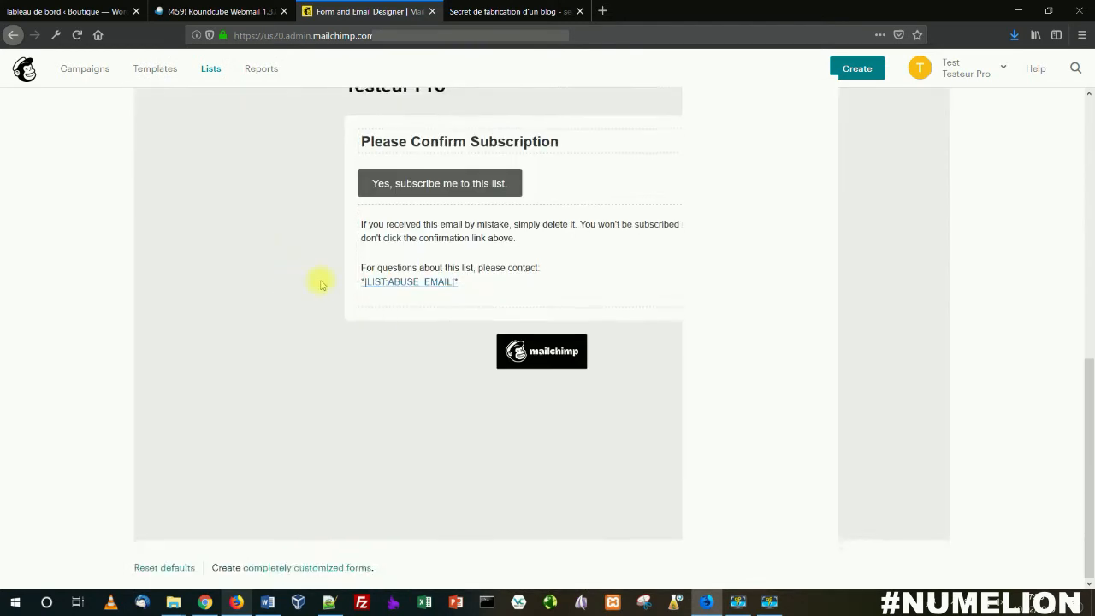
{"action": "scroll", "coordinate": [320, 283], "scroll_direction": "up", "scroll_amount": 5}
{"action": "scroll", "coordinate": [204, 237], "scroll_direction": "up", "scroll_amount": 3}
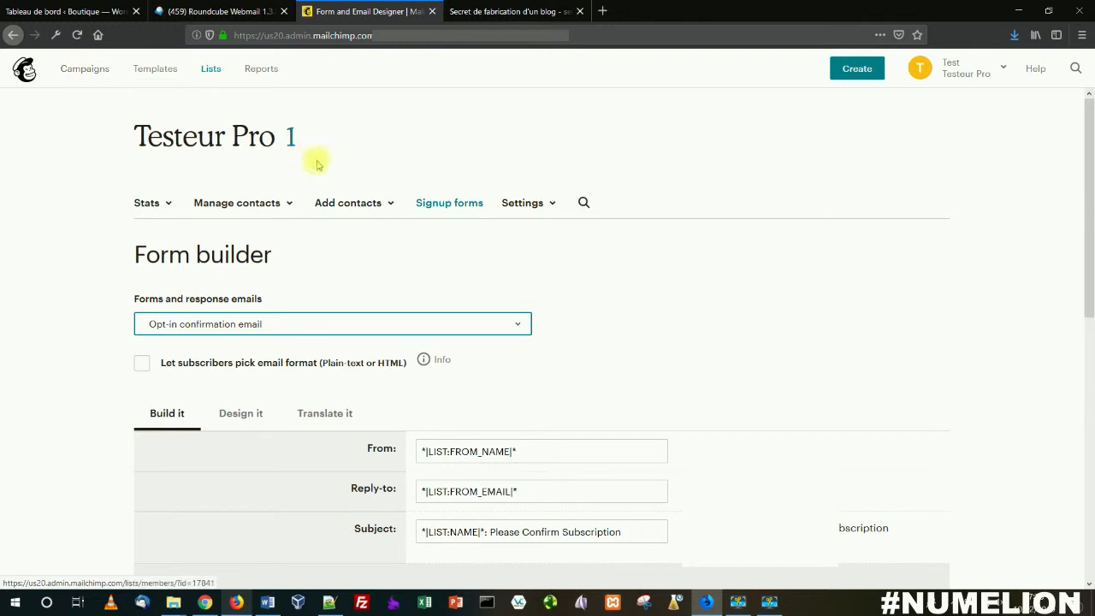
Switch to the WordPress dashboard and search the plugins available to add for "mailchimp"
{"action": "left_click", "coordinate": [51, 12]}
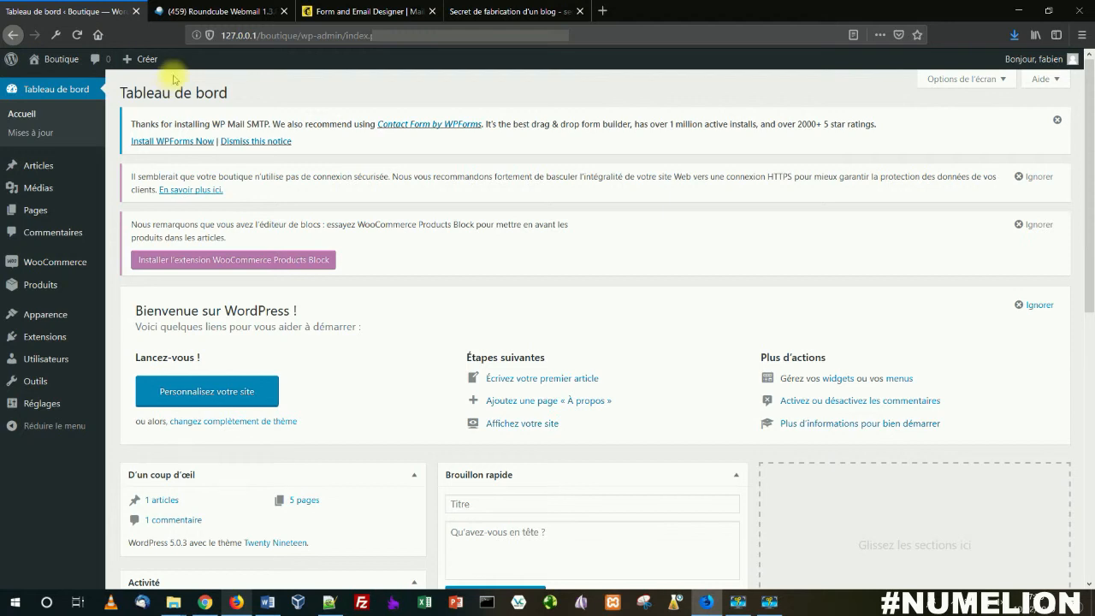
{"action": "mouse_move", "coordinate": [57, 335]}
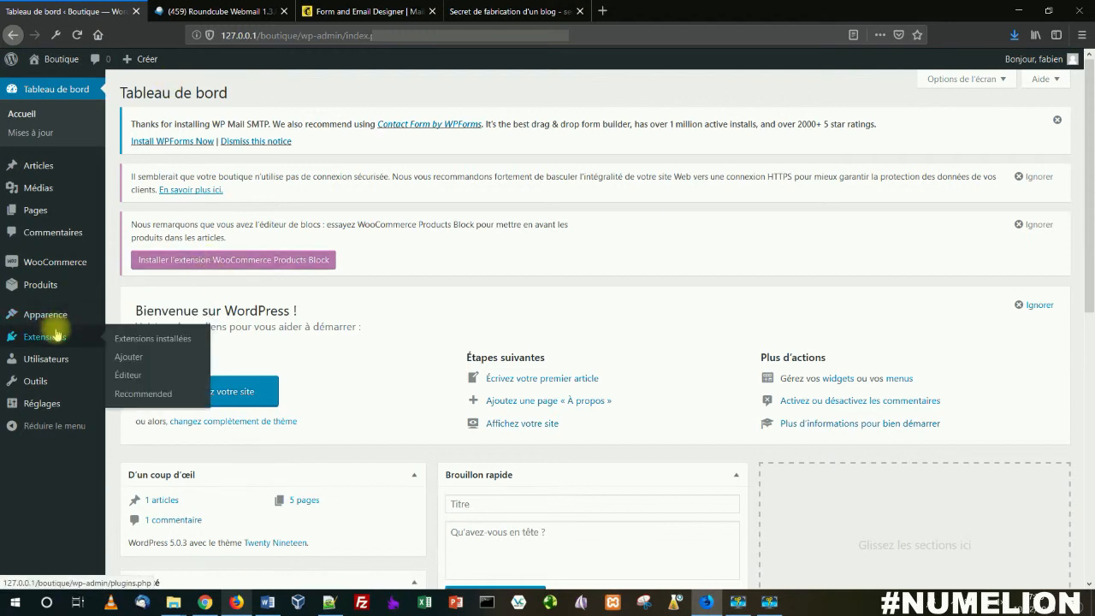
{"action": "left_click", "coordinate": [130, 359]}
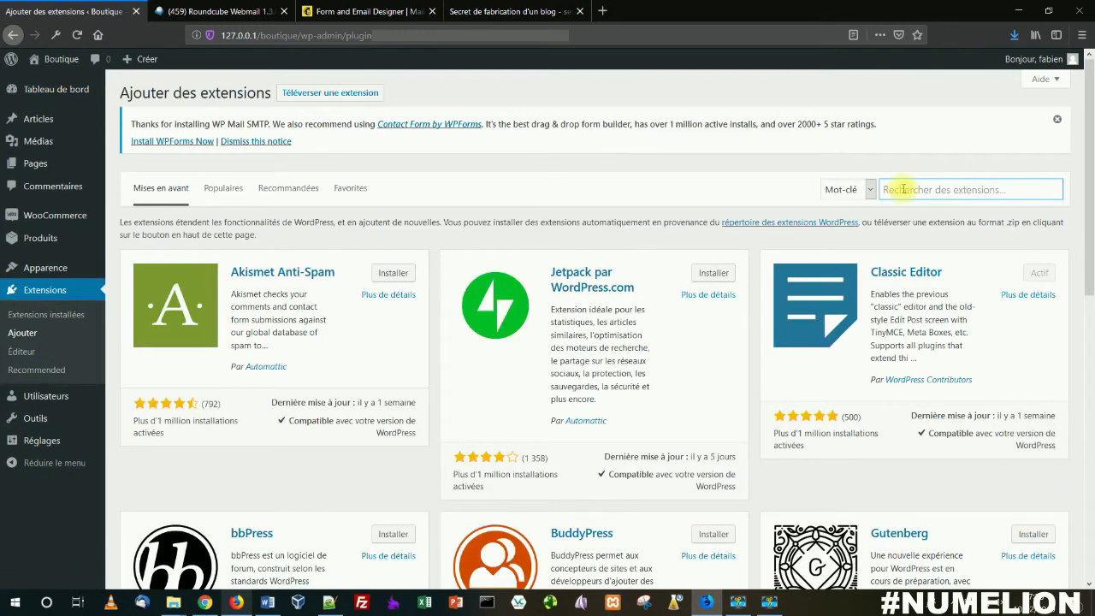
{"action": "type", "text": "l"}
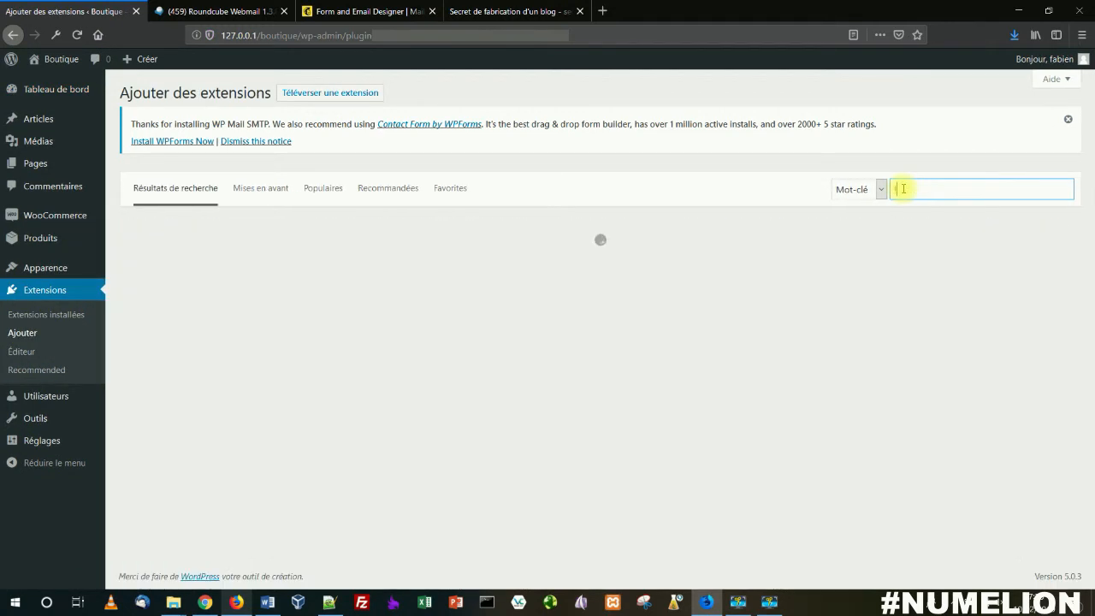
{"action": "key", "text": "BackSpace"}
{"action": "type", "text": "mailchimp"}
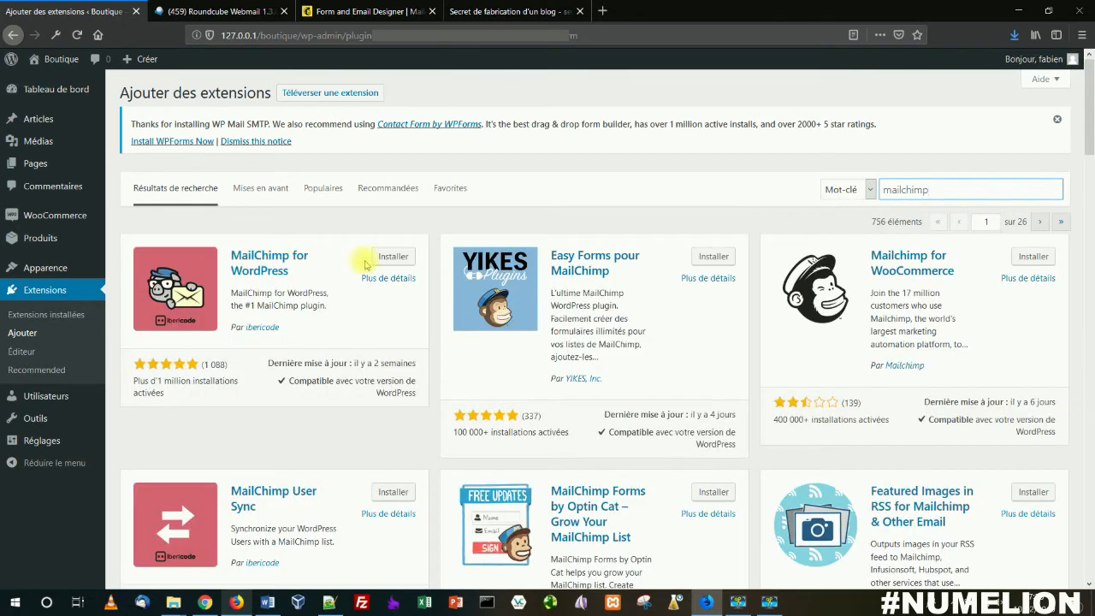
Install and activate the MailChimp for WordPress plugin, and open its settings at the API key field
{"action": "left_click", "coordinate": [395, 258]}
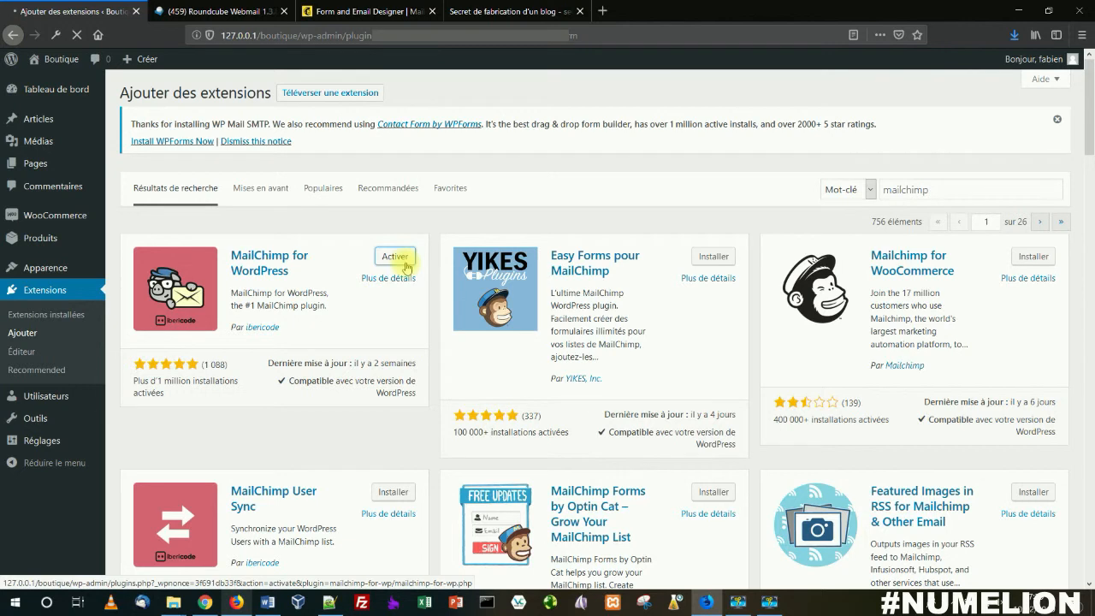
{"action": "scroll", "coordinate": [308, 323], "scroll_direction": "down", "scroll_amount": 2}
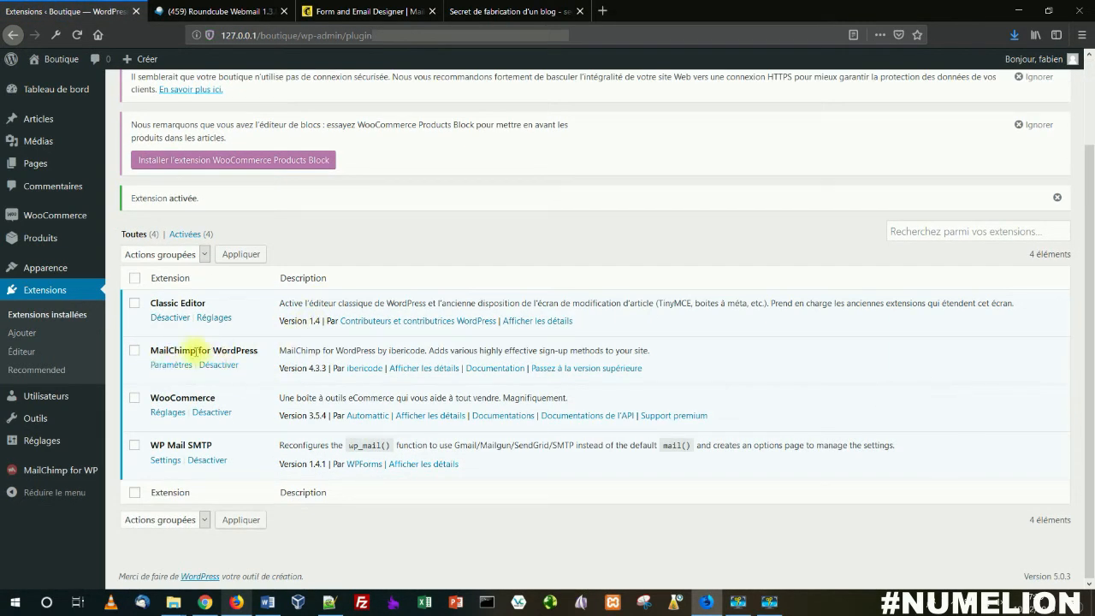
{"action": "left_click", "coordinate": [169, 364]}
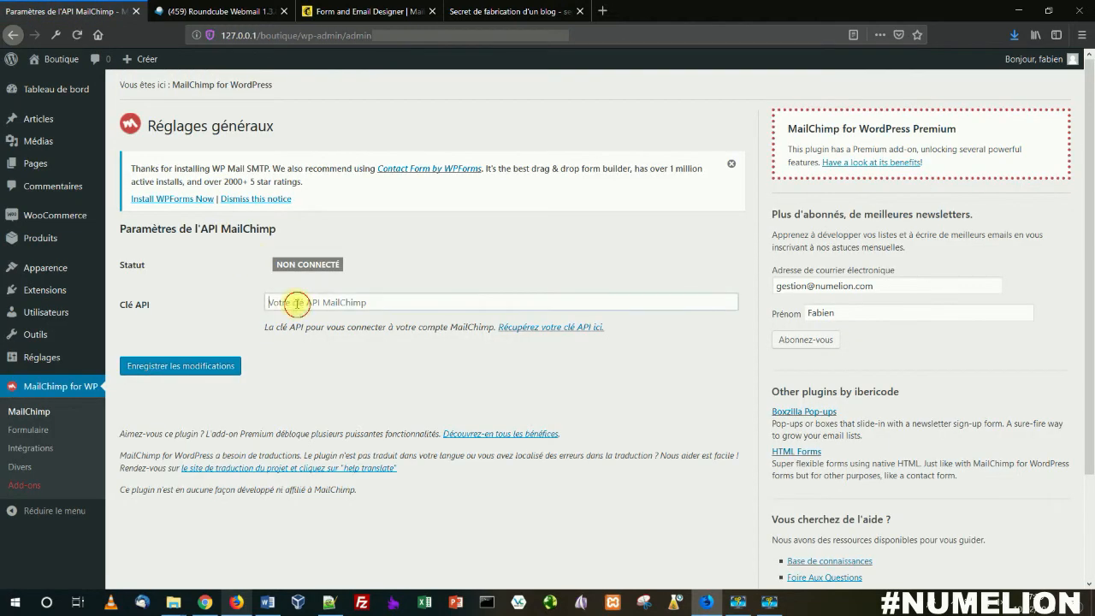
{"action": "left_click", "coordinate": [313, 307]}
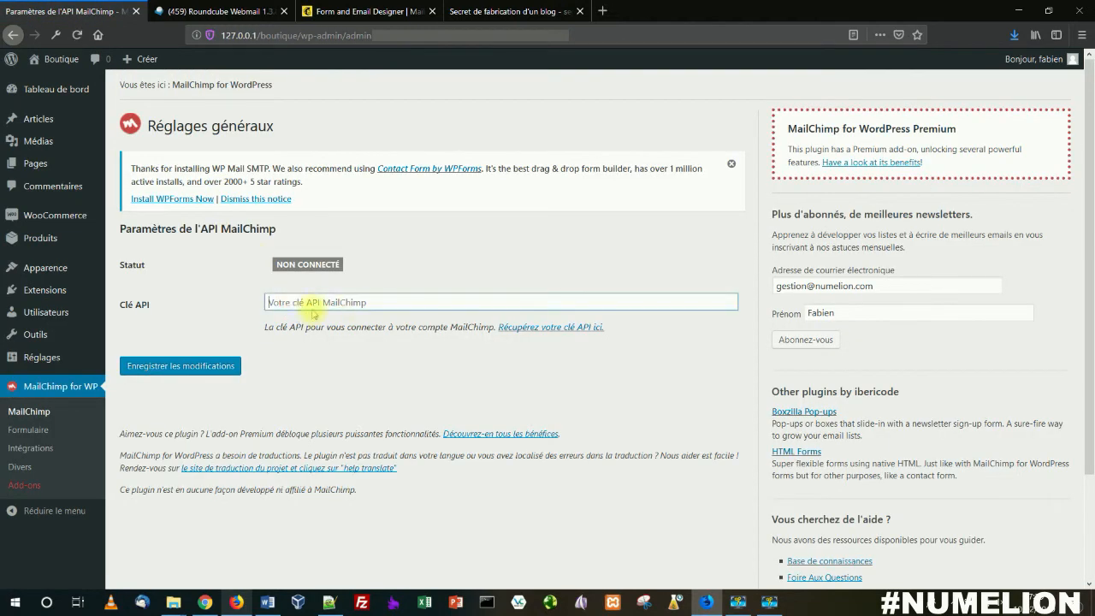
Switch to Mailchimp and look for the API key in the list name and defaults settings and the connected sites
{"action": "left_click", "coordinate": [479, 11]}
{"action": "left_click", "coordinate": [377, 14]}
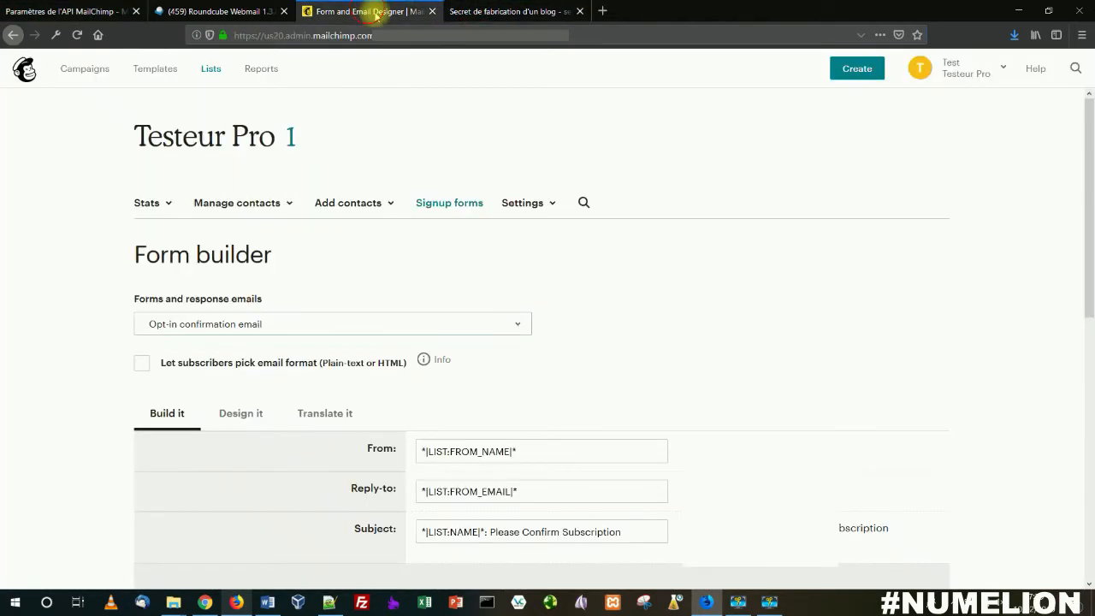
{"action": "left_click", "coordinate": [530, 212]}
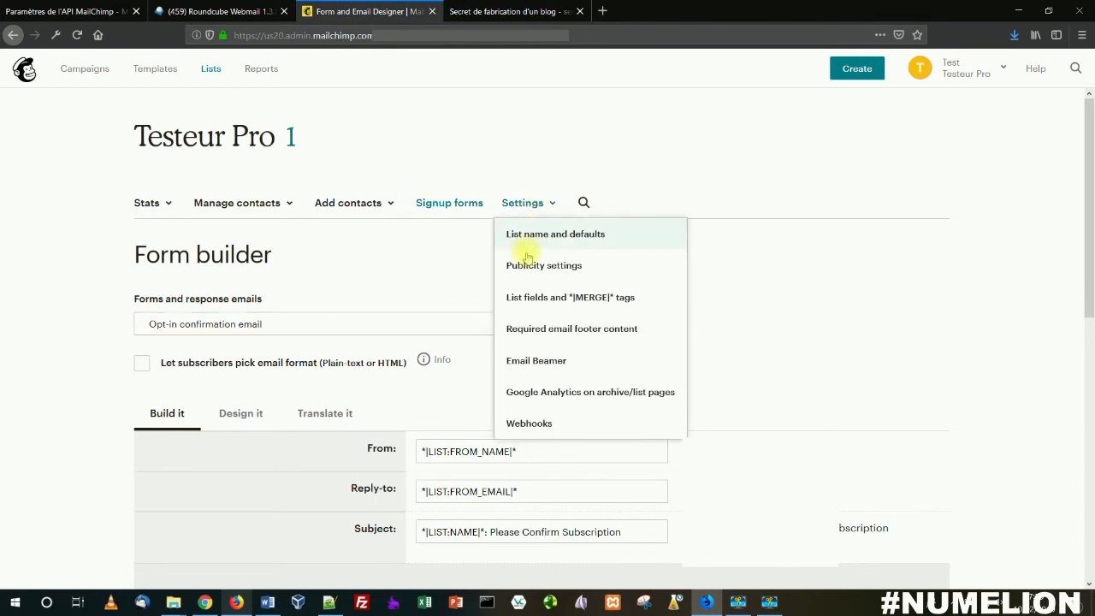
{"action": "left_click", "coordinate": [535, 236]}
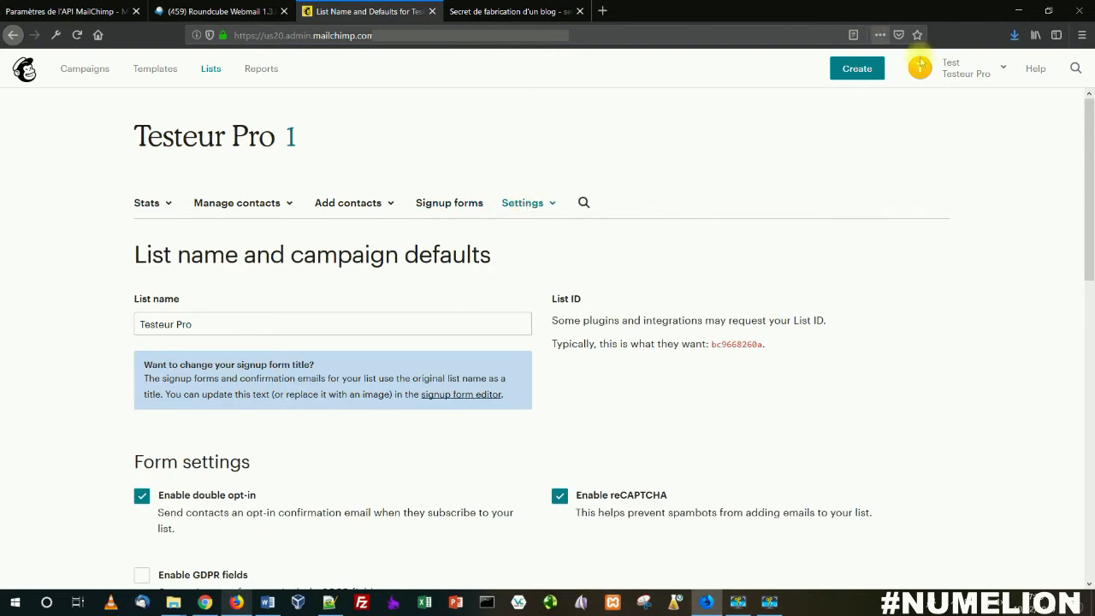
{"action": "left_click", "coordinate": [953, 70]}
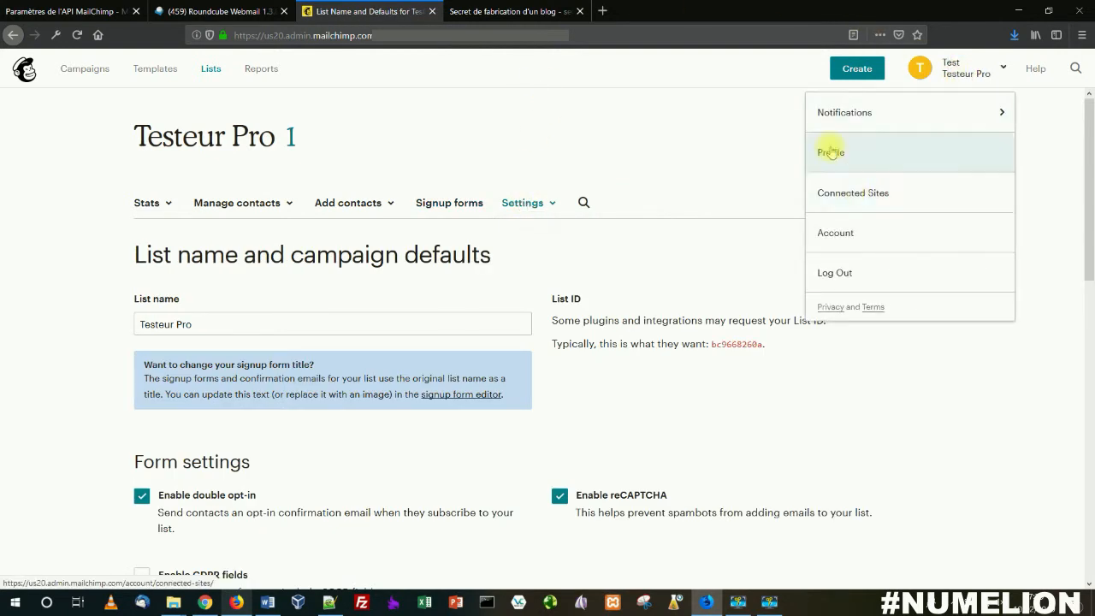
{"action": "left_click", "coordinate": [835, 197]}
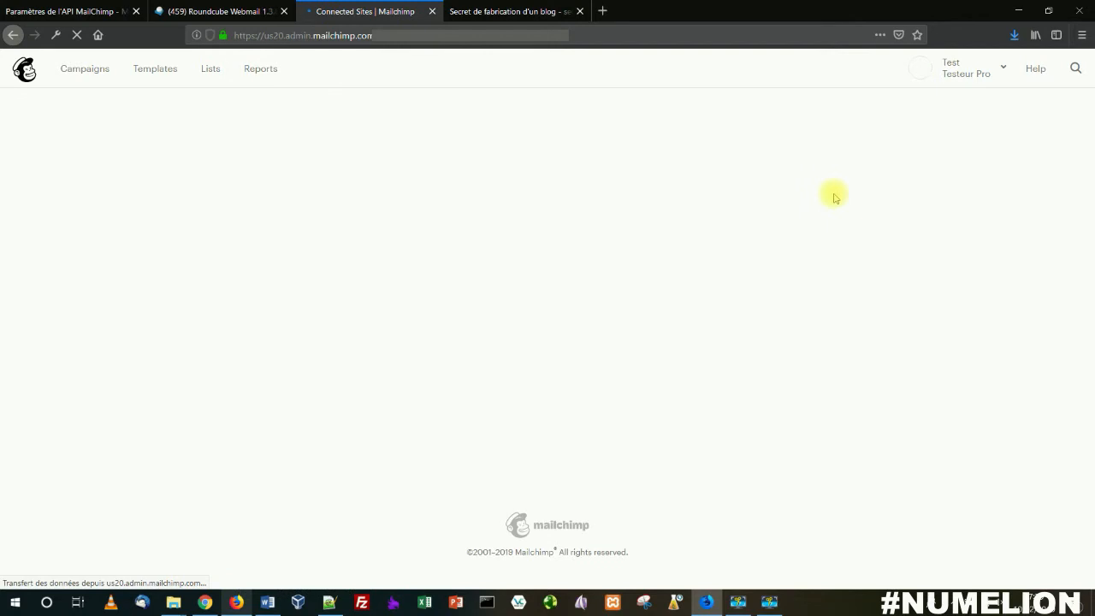
Open the API keys page from the Mailchimp account profile's extras and create a new API key
{"action": "left_click", "coordinate": [949, 82]}
{"action": "left_click", "coordinate": [841, 152]}
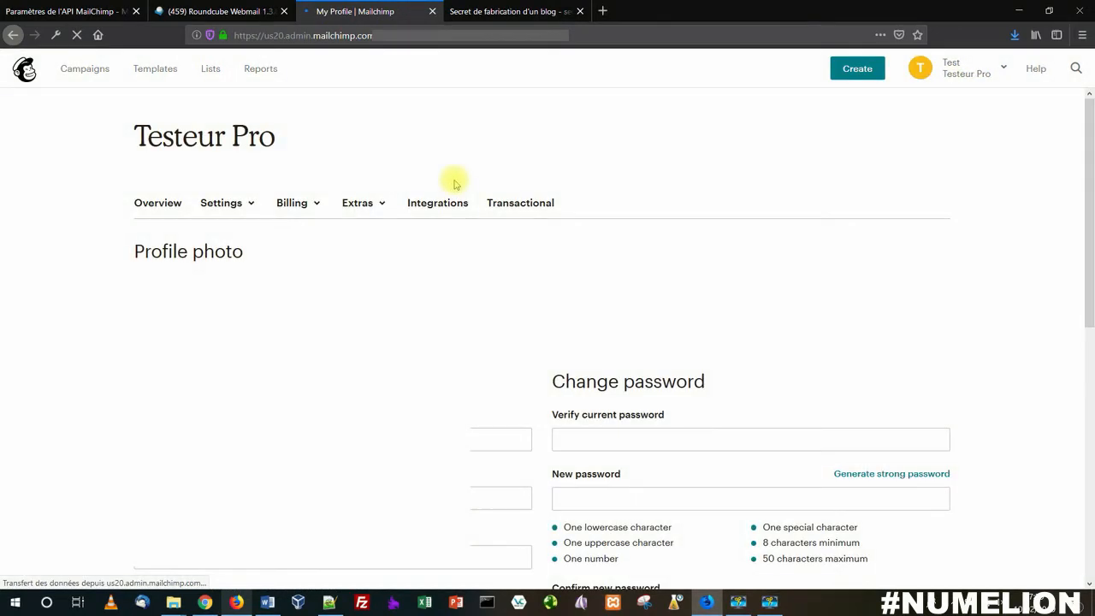
{"action": "mouse_move", "coordinate": [394, 210]}
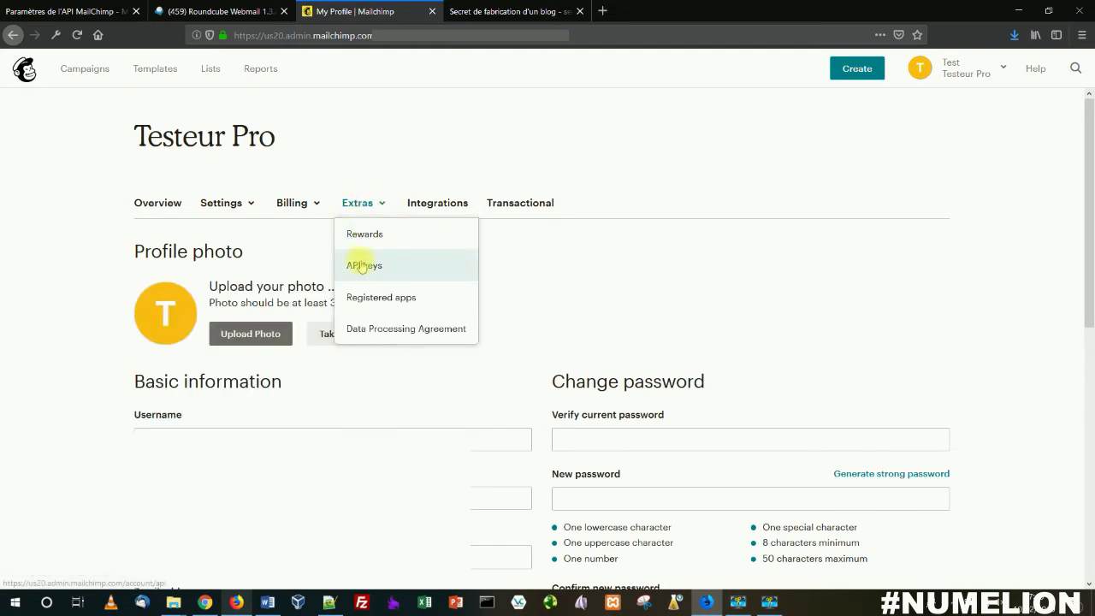
{"action": "left_click", "coordinate": [362, 266]}
{"action": "scroll", "coordinate": [293, 240], "scroll_direction": "down", "scroll_amount": 3}
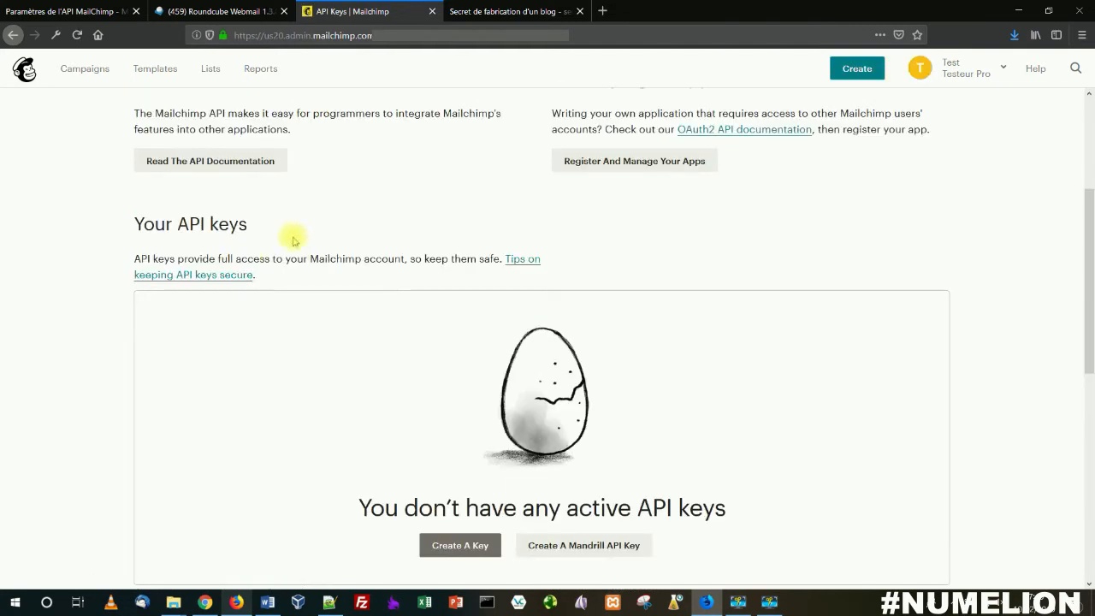
{"action": "scroll", "coordinate": [450, 274], "scroll_direction": "down", "scroll_amount": 2}
{"action": "scroll", "coordinate": [450, 285], "scroll_direction": "up", "scroll_amount": 1}
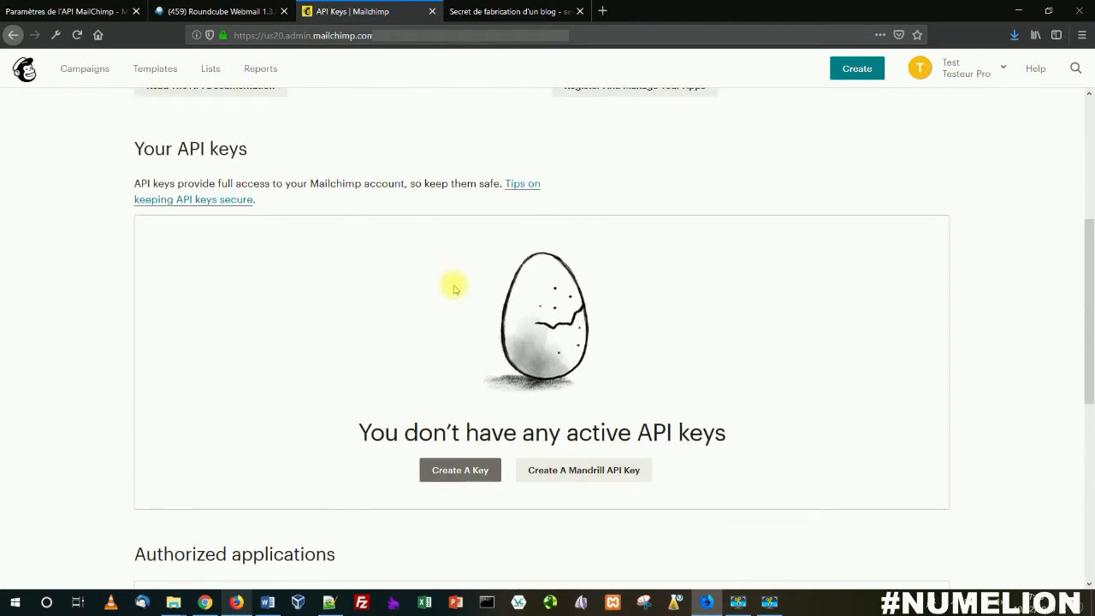
{"action": "scroll", "coordinate": [454, 289], "scroll_direction": "down", "scroll_amount": 1}
{"action": "left_click", "coordinate": [449, 396]}
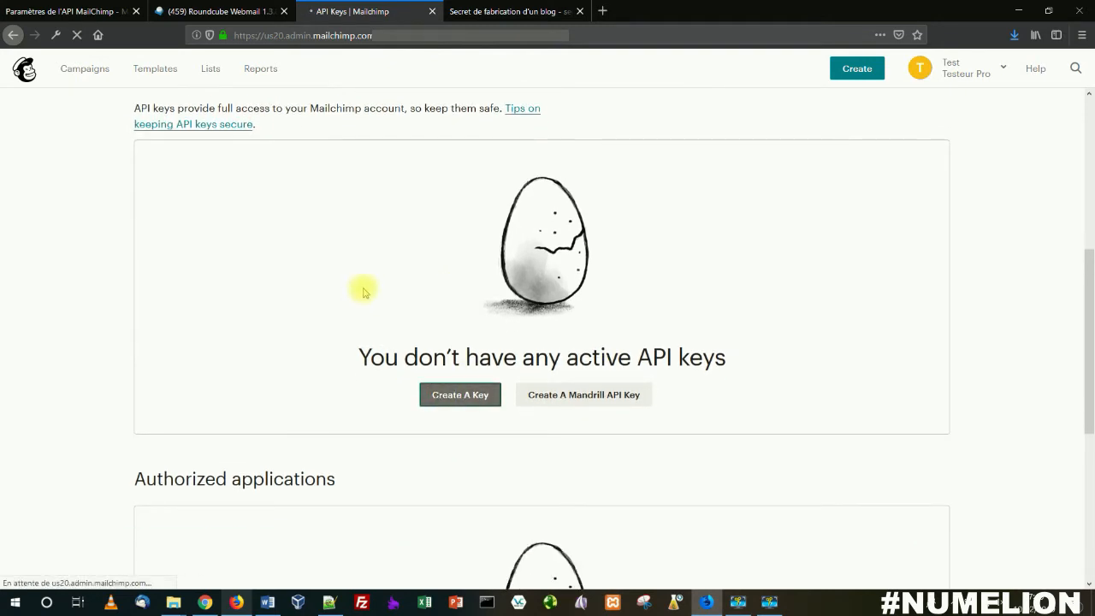
{"action": "scroll", "coordinate": [416, 321], "scroll_direction": "down", "scroll_amount": 5}
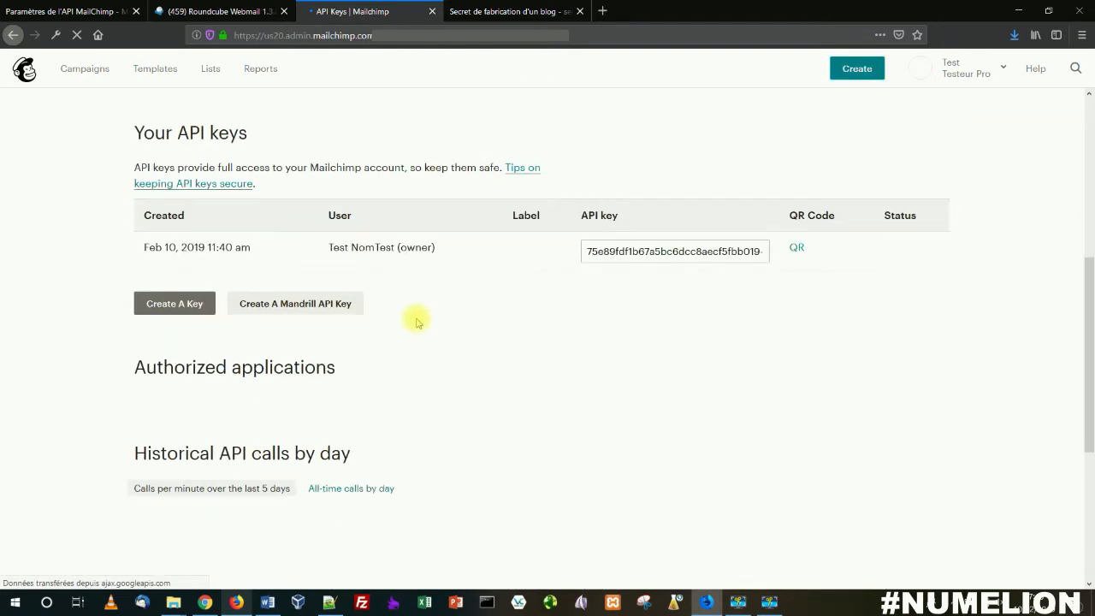
{"action": "scroll", "coordinate": [419, 312], "scroll_direction": "up", "scroll_amount": 5}
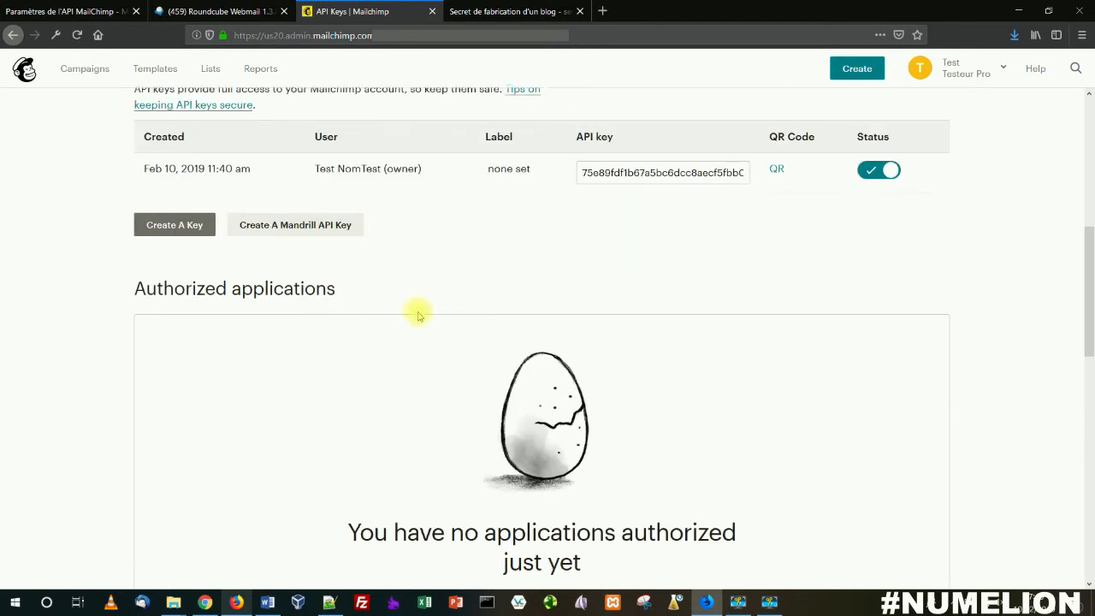
Copy the new API key, switch to WordPress, paste it into the MailChimp plugin's API key field and save the settings
{"action": "left_click", "coordinate": [630, 325]}
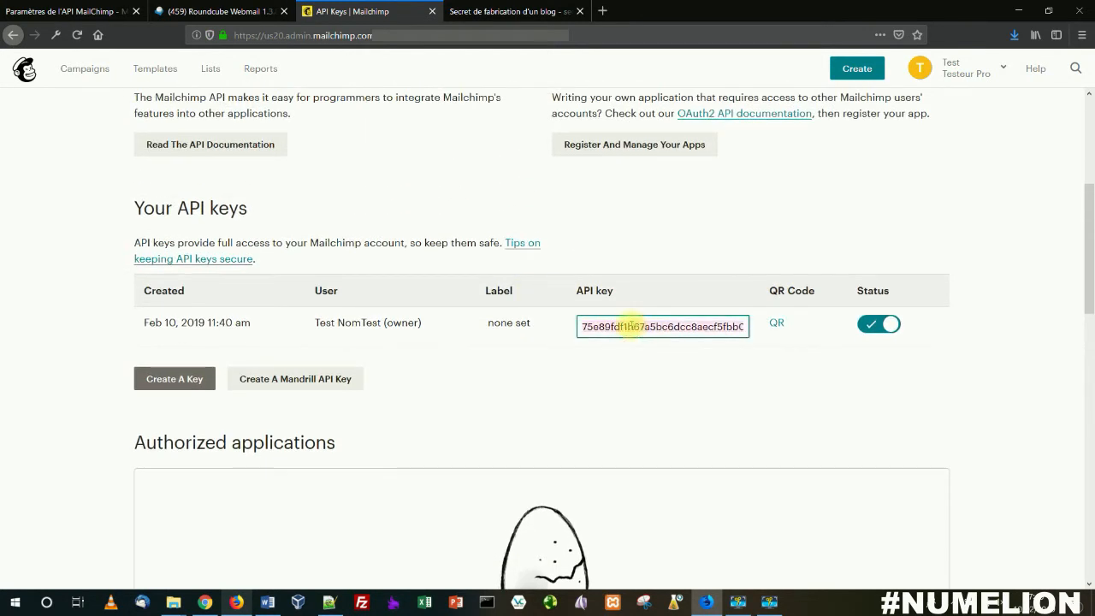
{"action": "scroll", "coordinate": [437, 287], "scroll_direction": "down", "scroll_amount": 5}
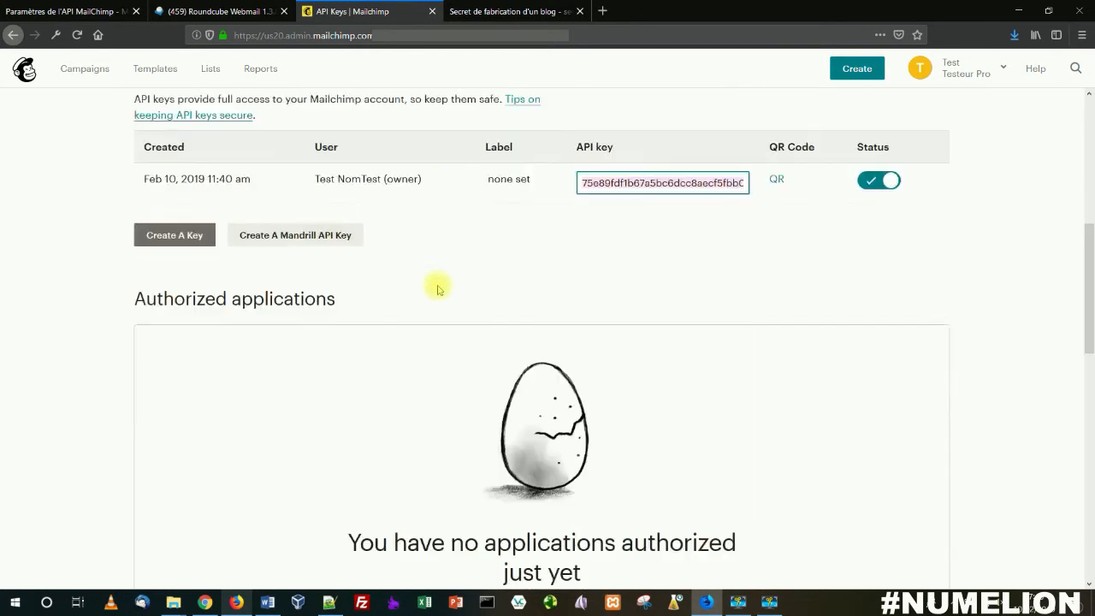
{"action": "scroll", "coordinate": [437, 289], "scroll_direction": "up", "scroll_amount": 8}
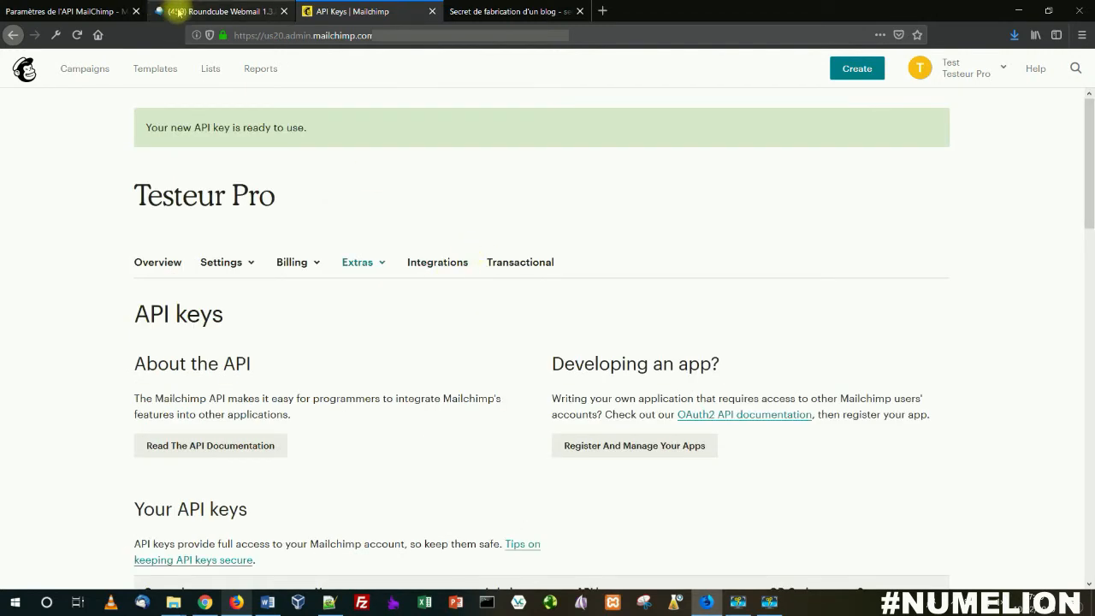
{"action": "left_click", "coordinate": [58, 12]}
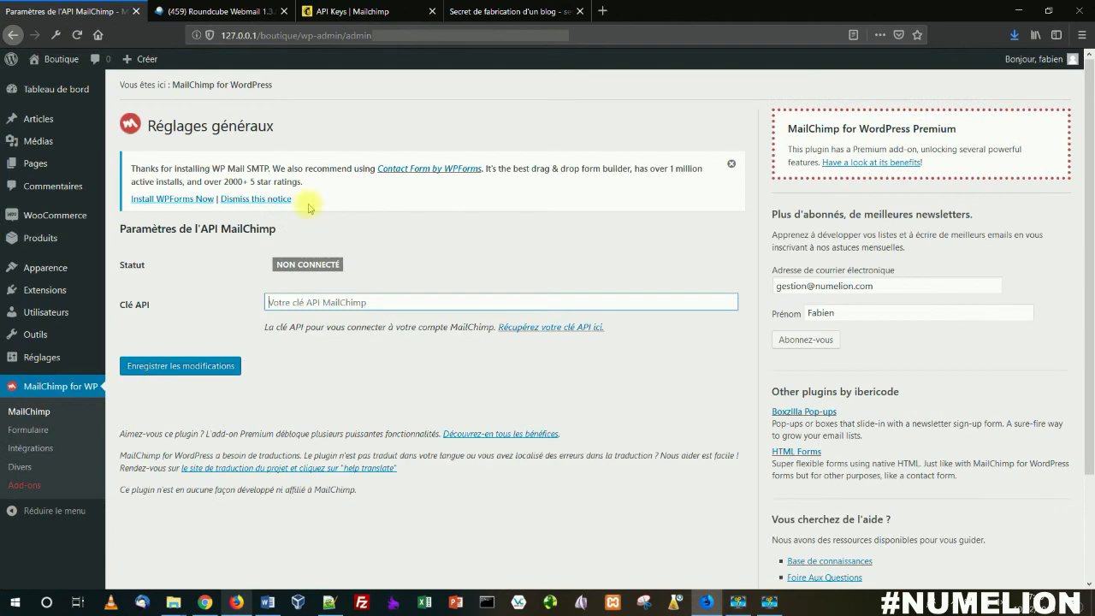
{"action": "left_click", "coordinate": [334, 303]}
{"action": "key", "text": "ctrl+v"}
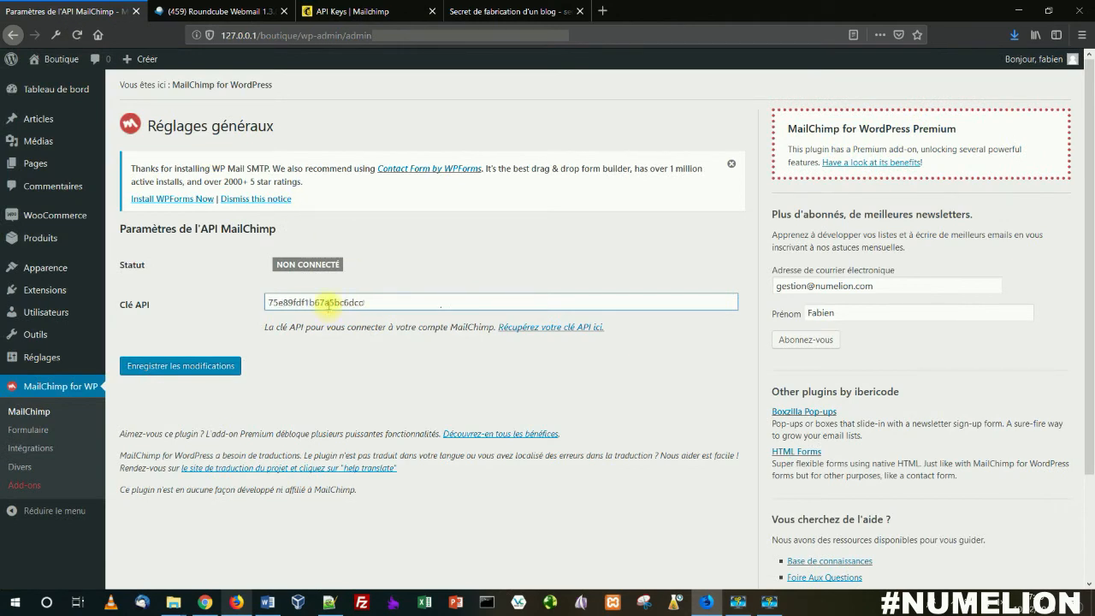
{"action": "left_click", "coordinate": [201, 366]}
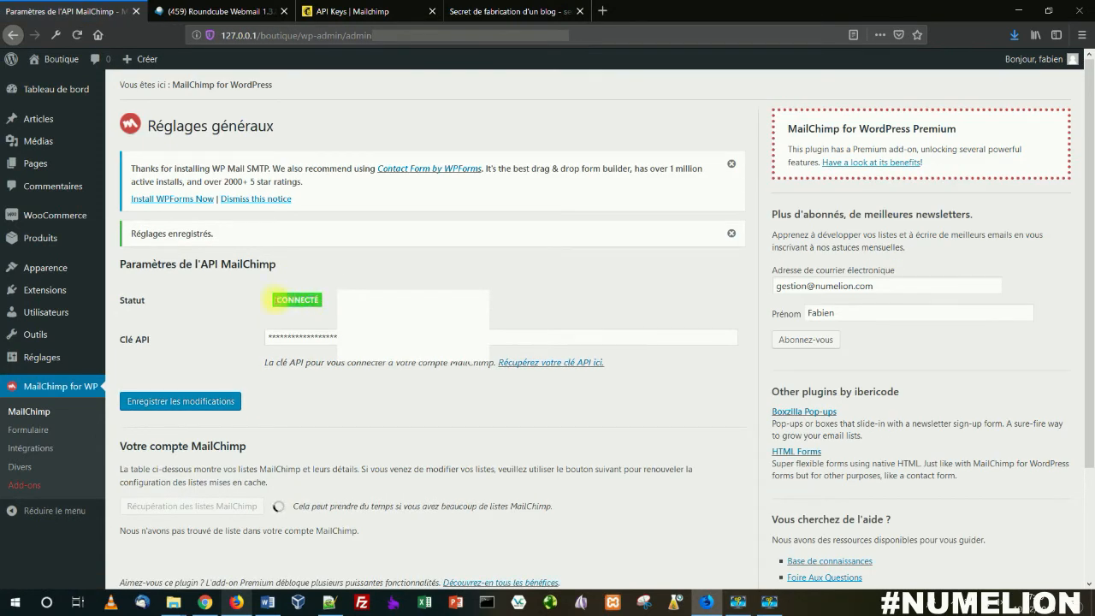
Refresh the MailChimp lists in the plugin settings and check the retrieved list table
{"action": "scroll", "coordinate": [256, 360], "scroll_direction": "down", "scroll_amount": 3}
{"action": "left_click", "coordinate": [193, 368]}
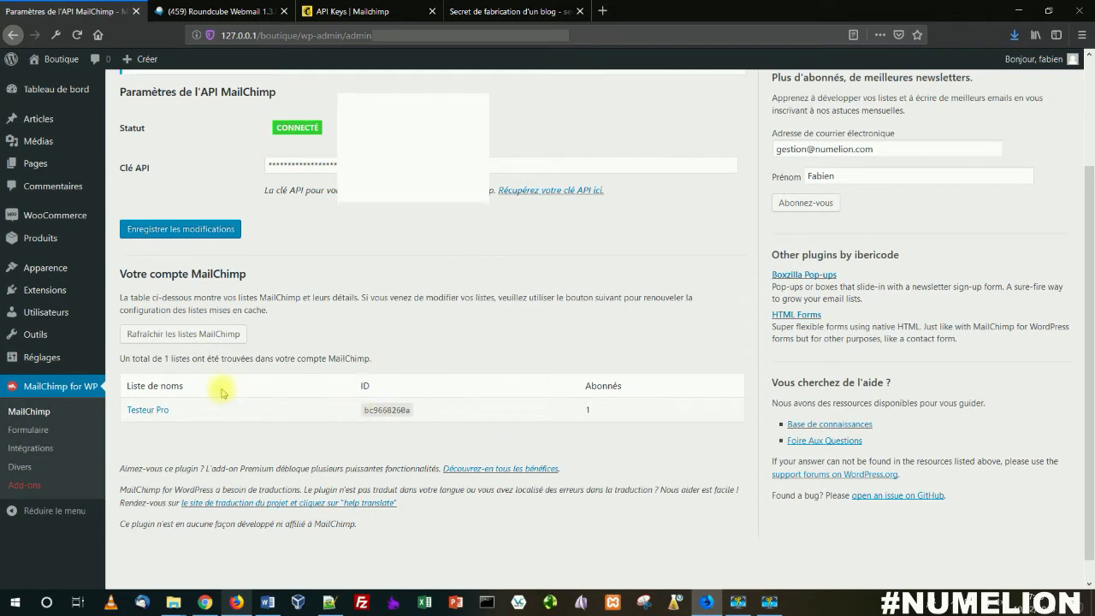
{"action": "scroll", "coordinate": [188, 333], "scroll_direction": "down", "scroll_amount": 1}
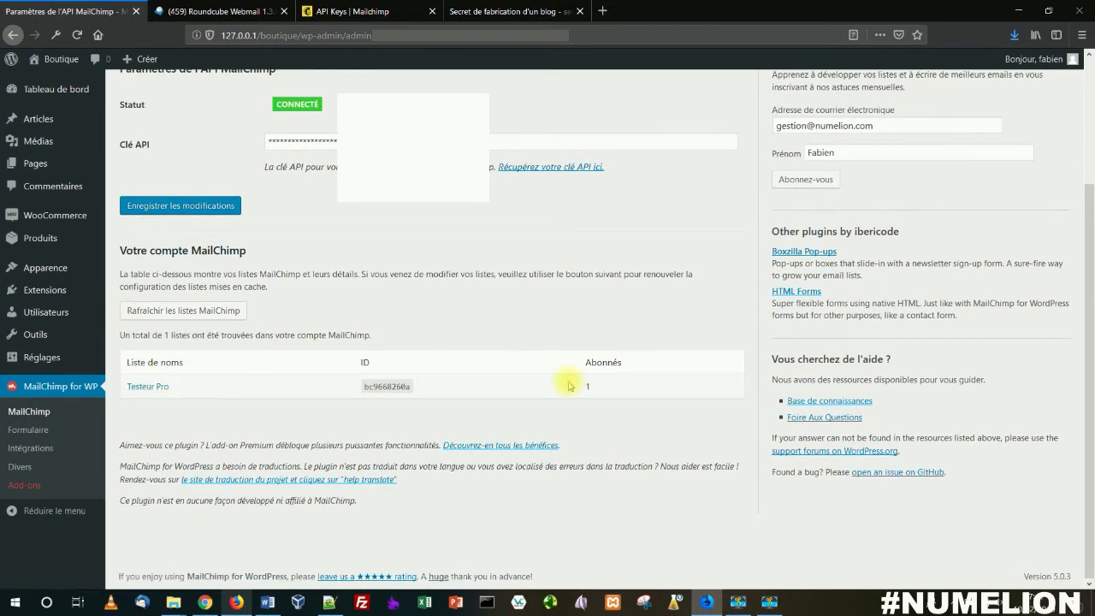
Add a new MailChimp plugin form named "Voulez-vous mon ebook ?" that subscribes to the Testeur Pro list
{"action": "left_click", "coordinate": [25, 429]}
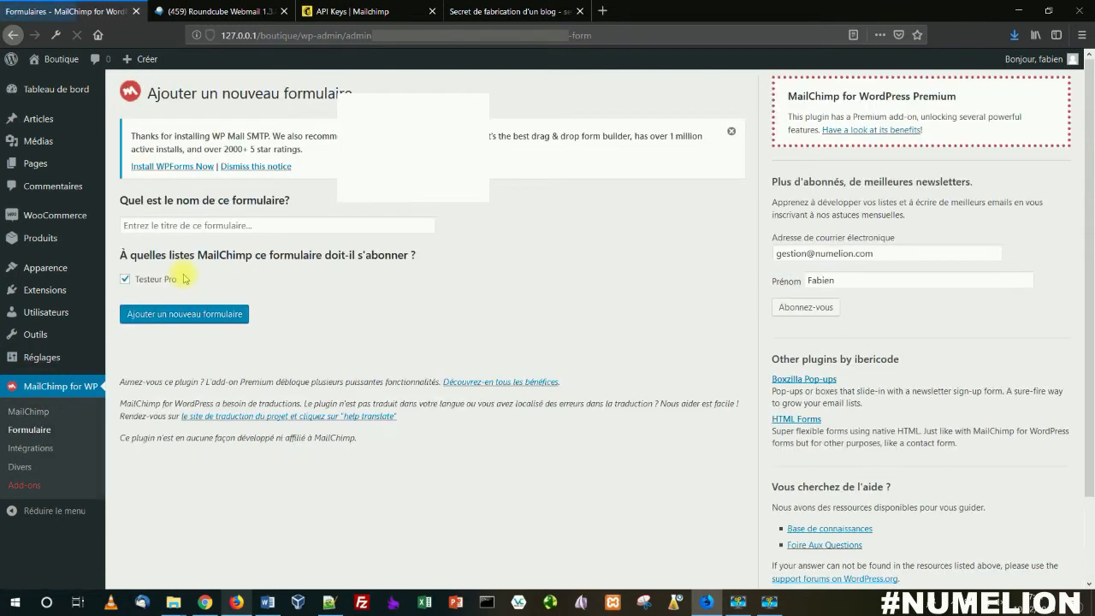
{"action": "left_click", "coordinate": [181, 226]}
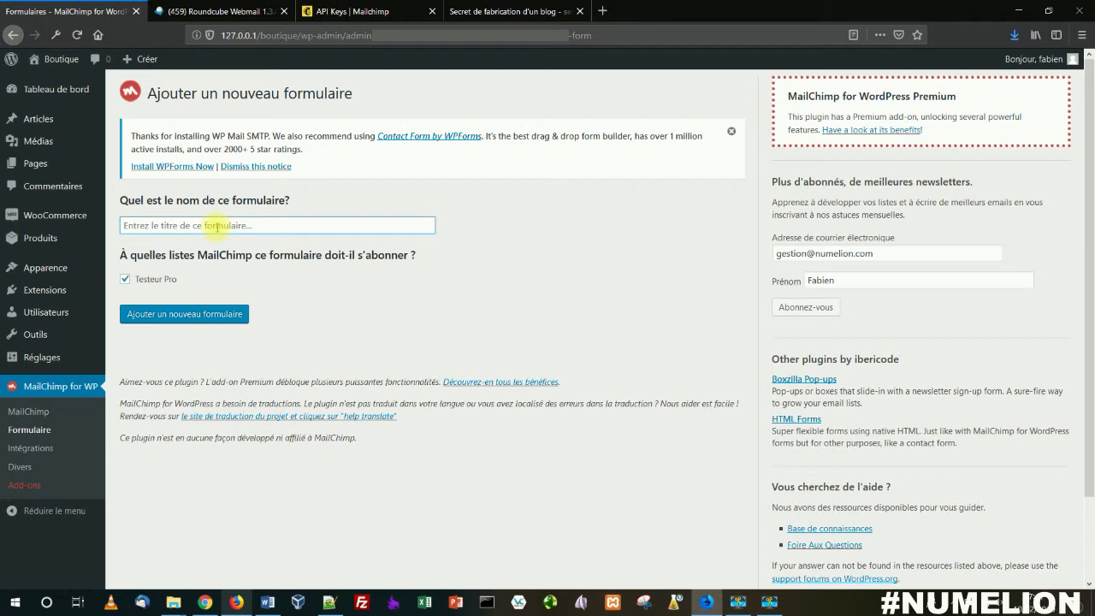
{"action": "type", "text": "Voulez-vous mon ebook ?"}
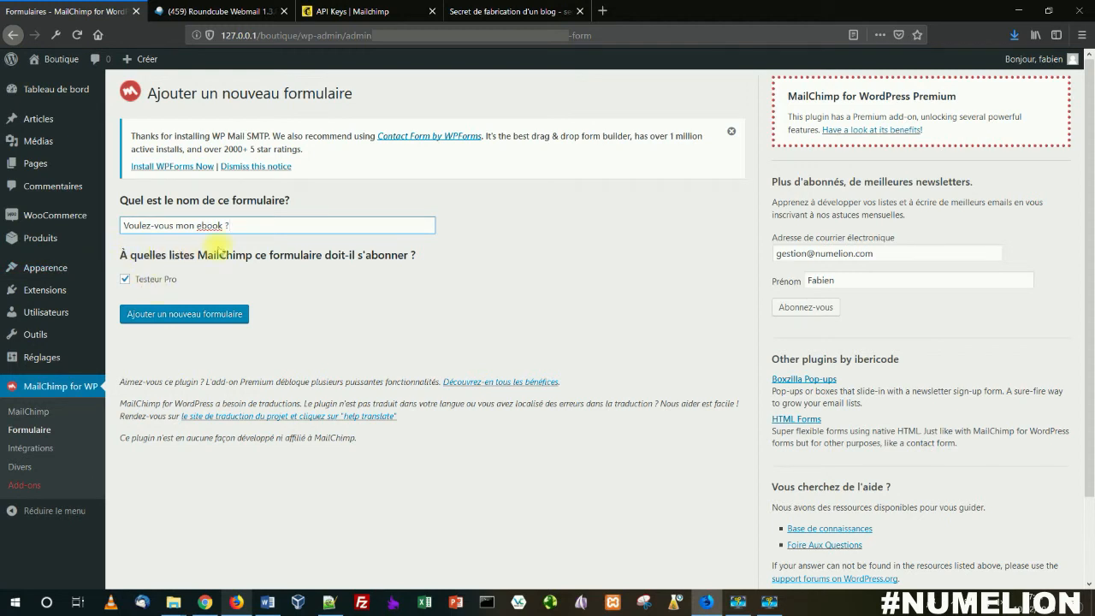
{"action": "left_click", "coordinate": [184, 314]}
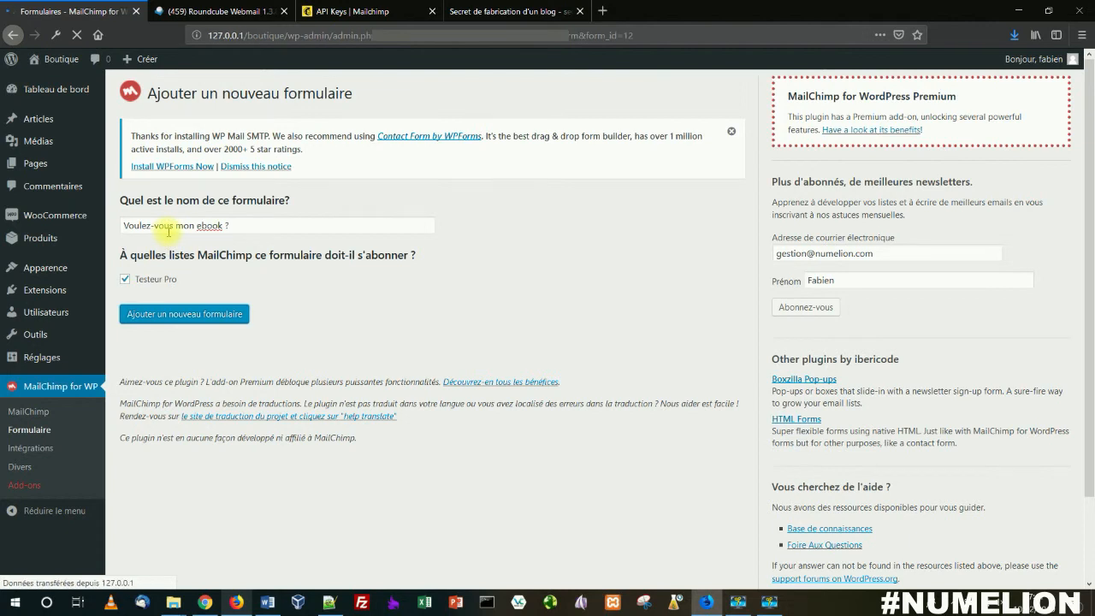
Copy the form's shortcode [mc4wp_form id="12"] and save the form
{"action": "scroll", "coordinate": [277, 283], "scroll_direction": "down", "scroll_amount": 1}
{"action": "scroll", "coordinate": [277, 283], "scroll_direction": "down", "scroll_amount": 3}
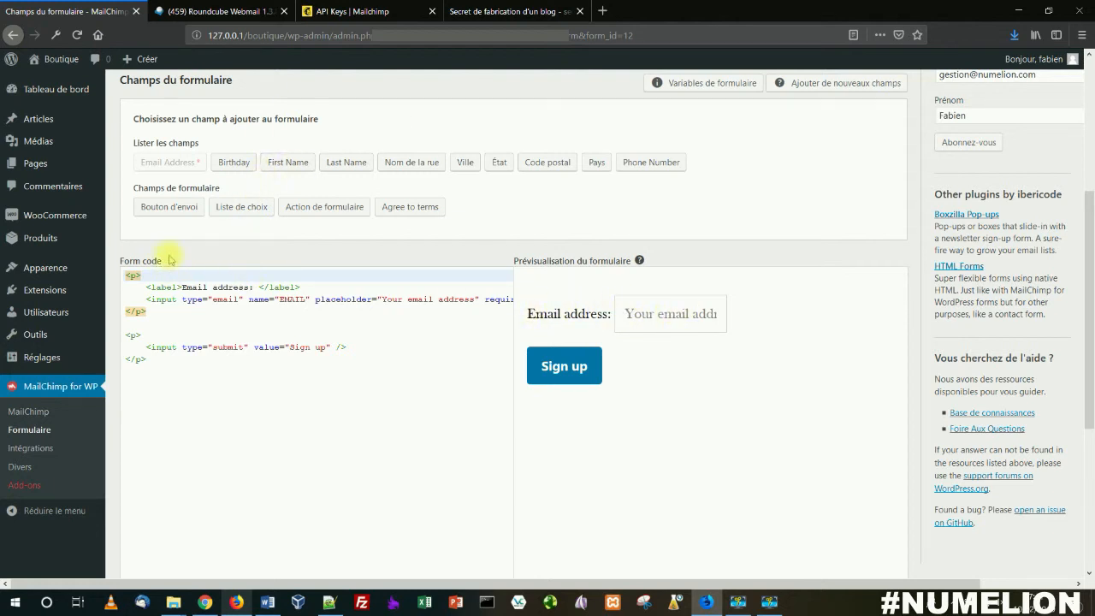
{"action": "scroll", "coordinate": [208, 342], "scroll_direction": "down", "scroll_amount": 5}
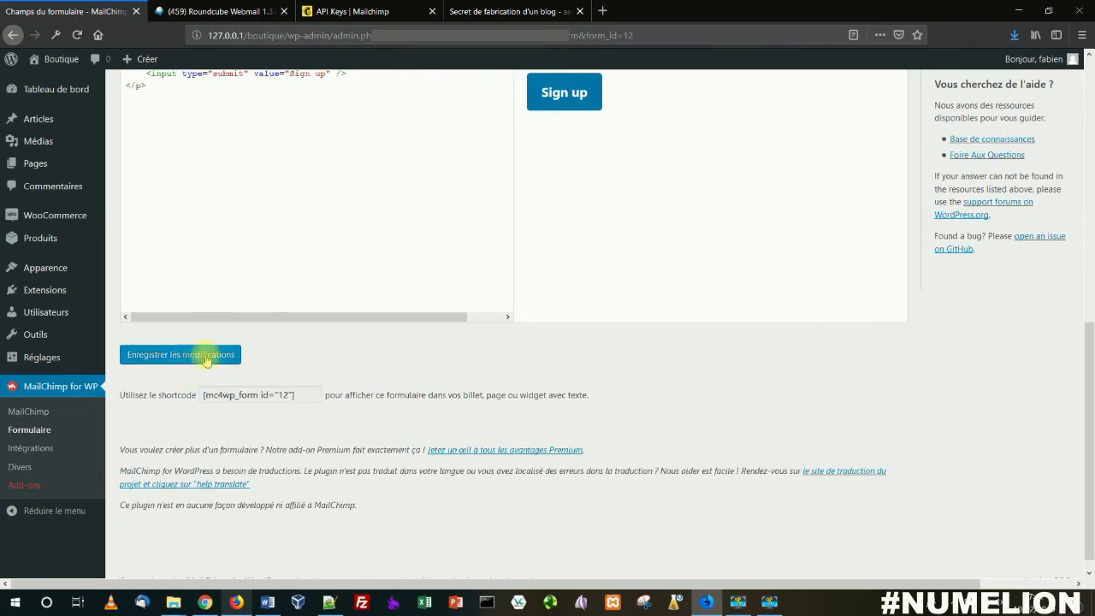
{"action": "left_click_drag", "start_coordinate": [296, 396], "coordinate": [204, 395]}
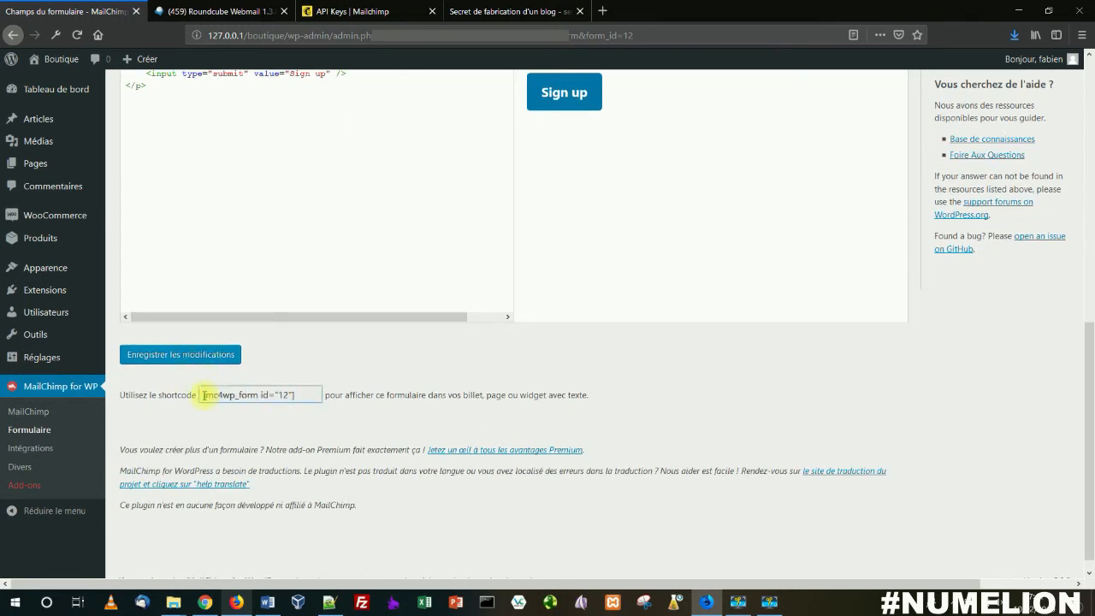
{"action": "left_click", "coordinate": [239, 392]}
{"action": "key", "text": "ctrl+c"}
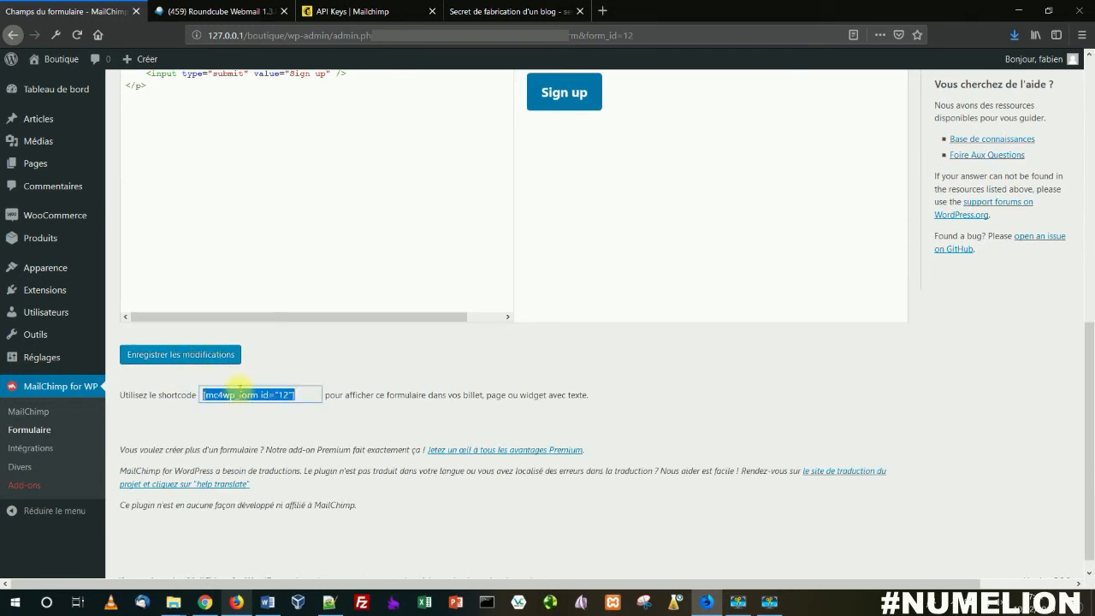
{"action": "left_click", "coordinate": [195, 355]}
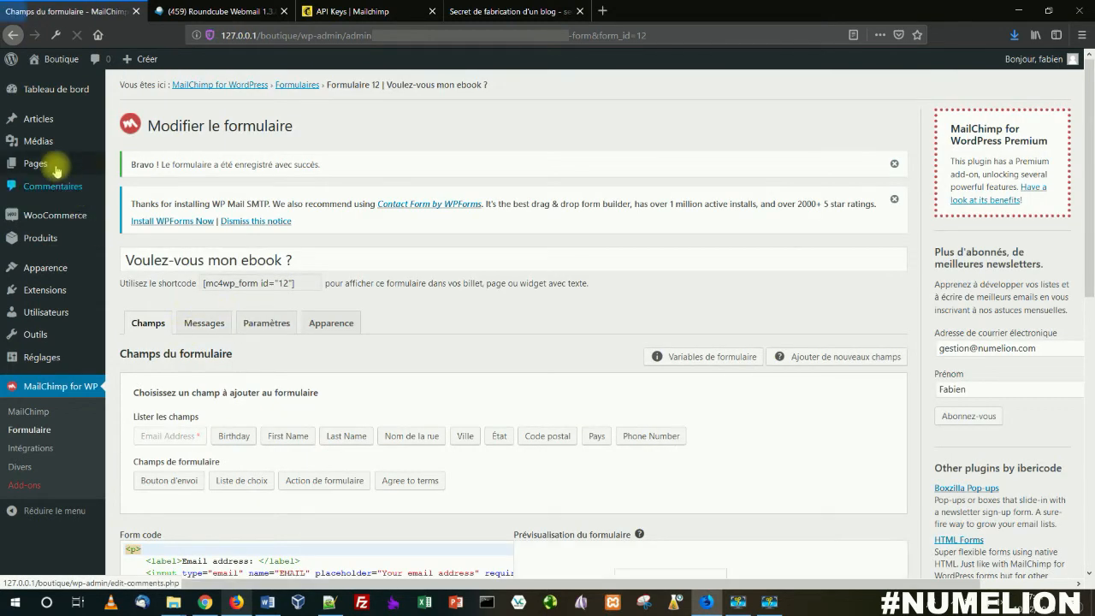
Add a new page titled "Mon ebook" containing the shortcode [mc4wp_form id="12"] and the text "Inscrivez-vous pour recevoir mon ebook."
{"action": "mouse_move", "coordinate": [56, 168]}
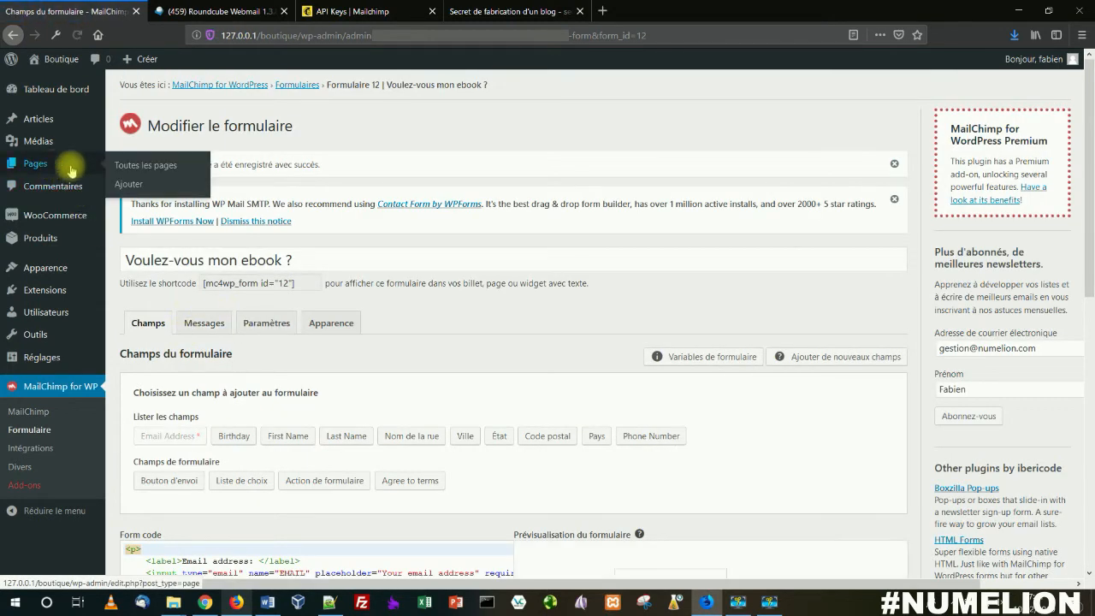
{"action": "left_click", "coordinate": [129, 185]}
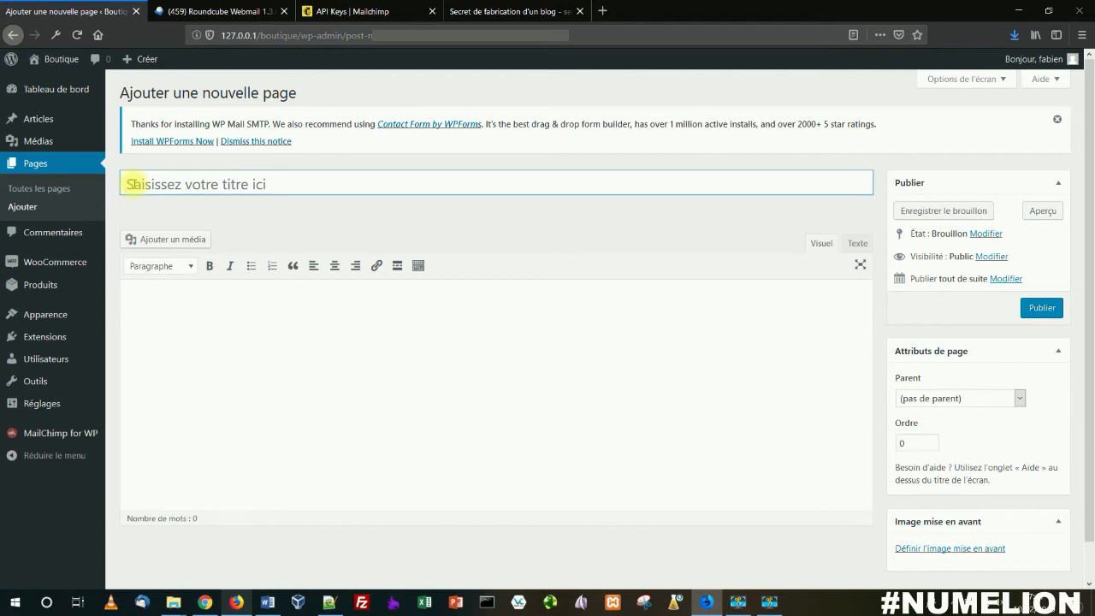
{"action": "left_click", "coordinate": [134, 184]}
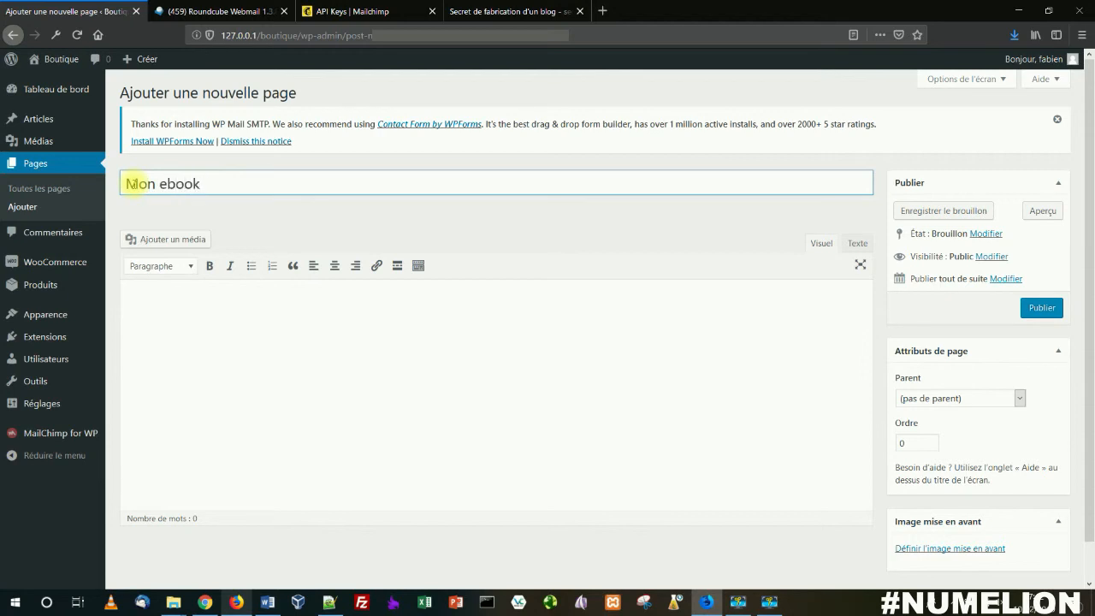
{"action": "left_click", "coordinate": [145, 310]}
{"action": "key", "text": "ctrl+v"}
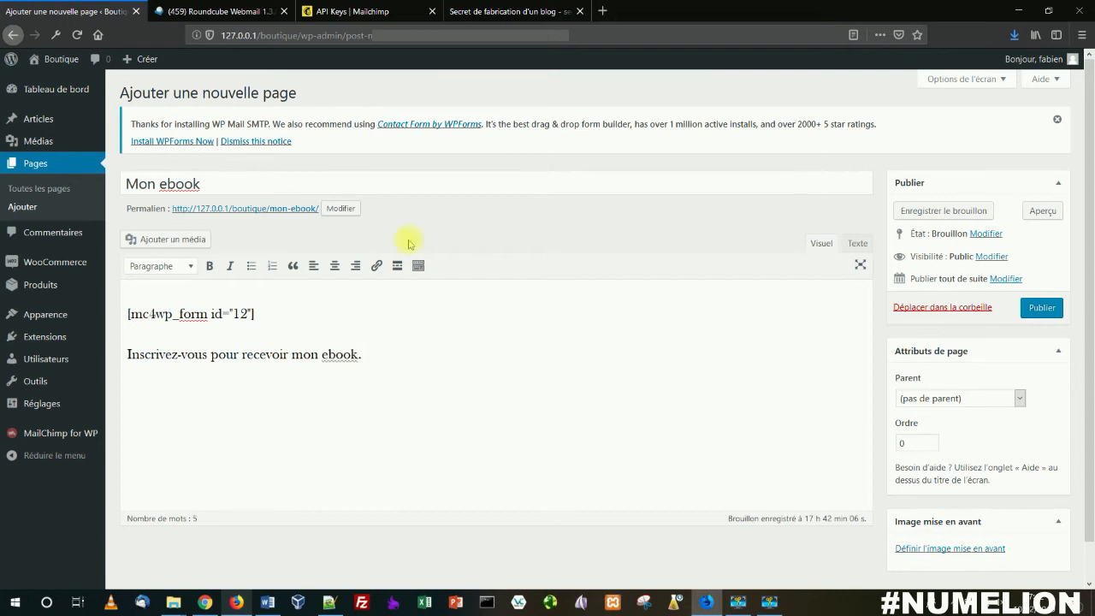
Preview the "Mon ebook" page, sign up through its form with a test e-mail address, and read the resulting message
{"action": "left_click", "coordinate": [1039, 212]}
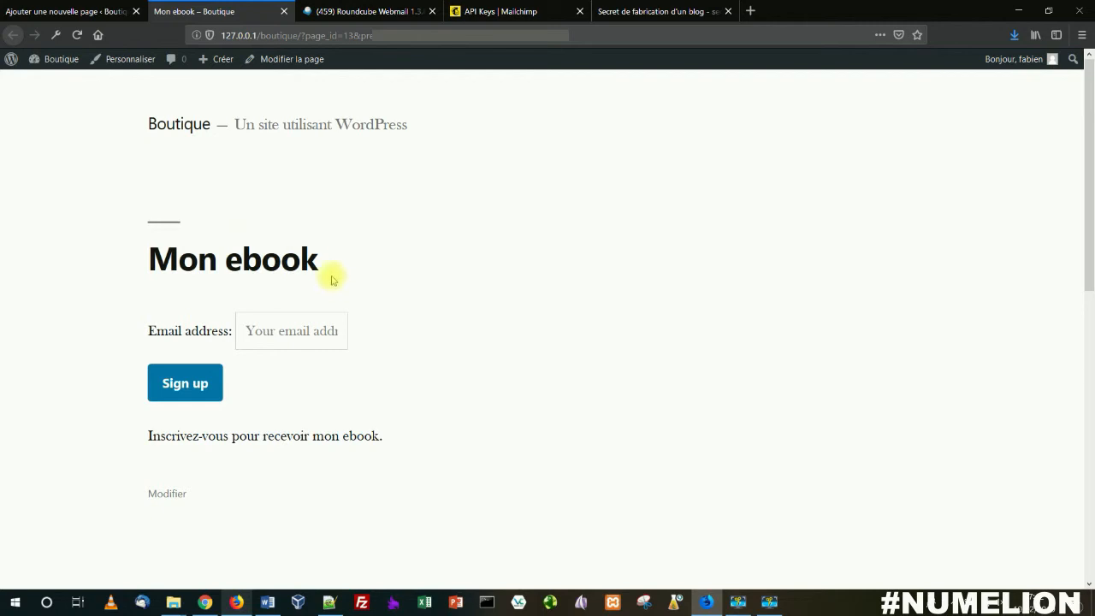
{"action": "left_click", "coordinate": [337, 331]}
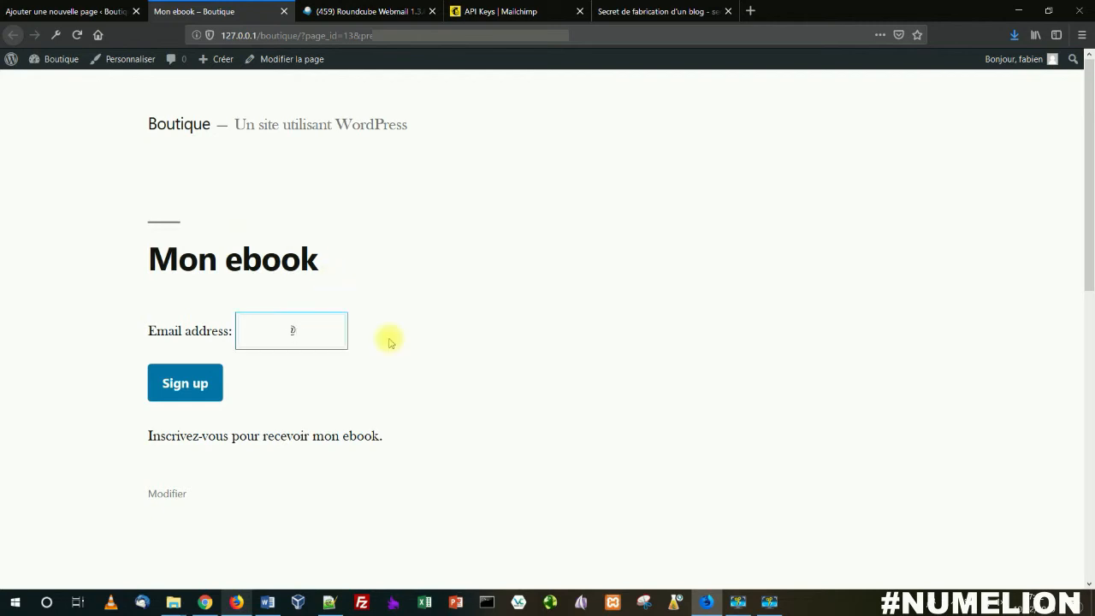
{"action": "type", "text": "numelio"}
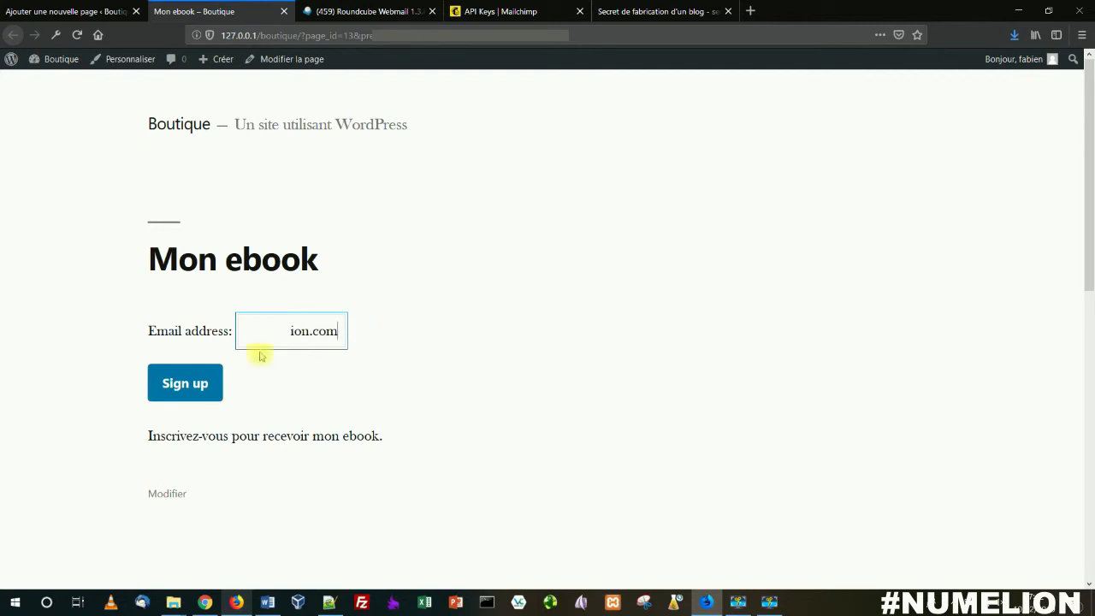
{"action": "left_click", "coordinate": [196, 378]}
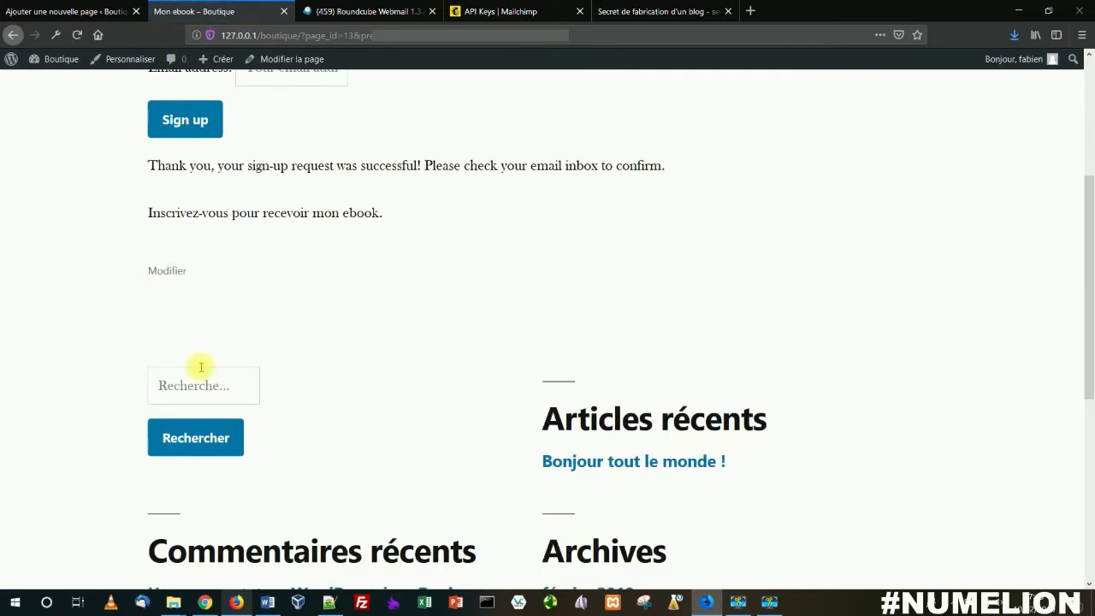
{"action": "scroll", "coordinate": [189, 342], "scroll_direction": "up", "scroll_amount": 3}
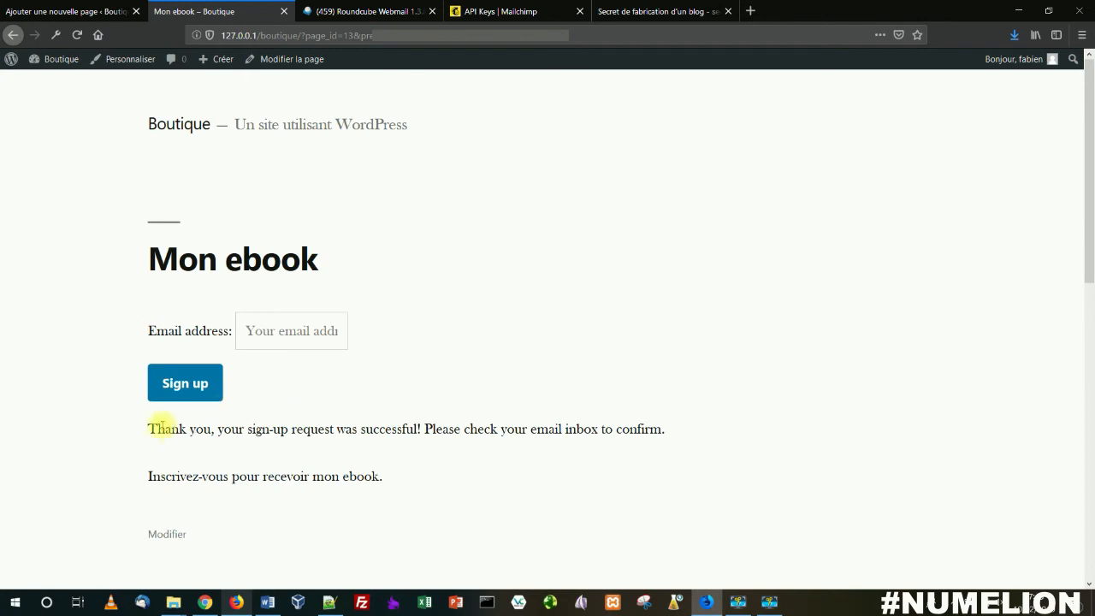
{"action": "left_click_drag", "start_coordinate": [219, 429], "coordinate": [590, 423]}
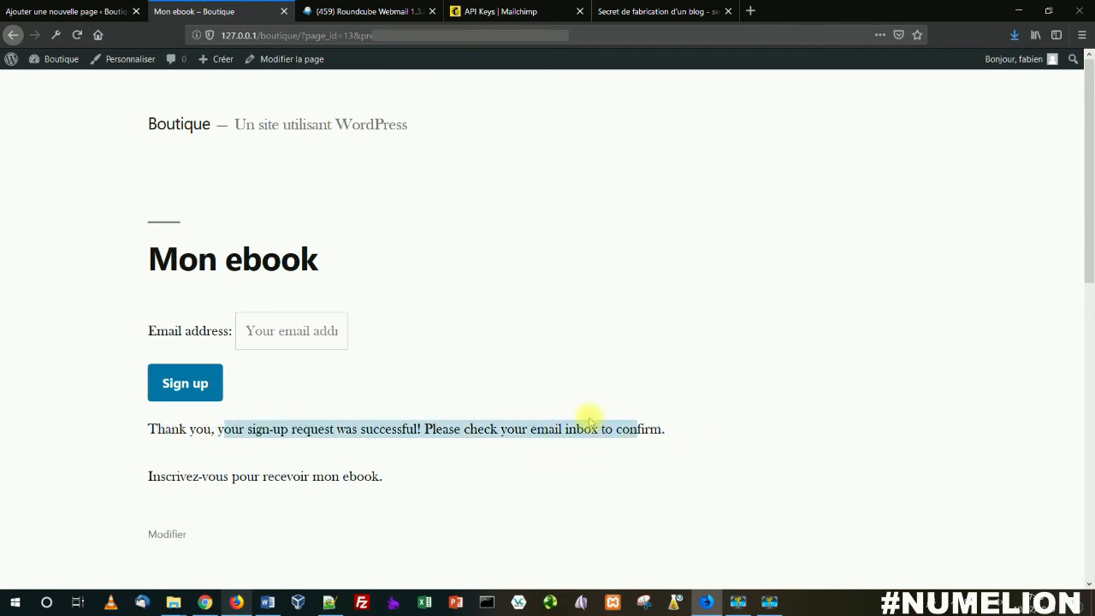
{"action": "left_click", "coordinate": [590, 423]}
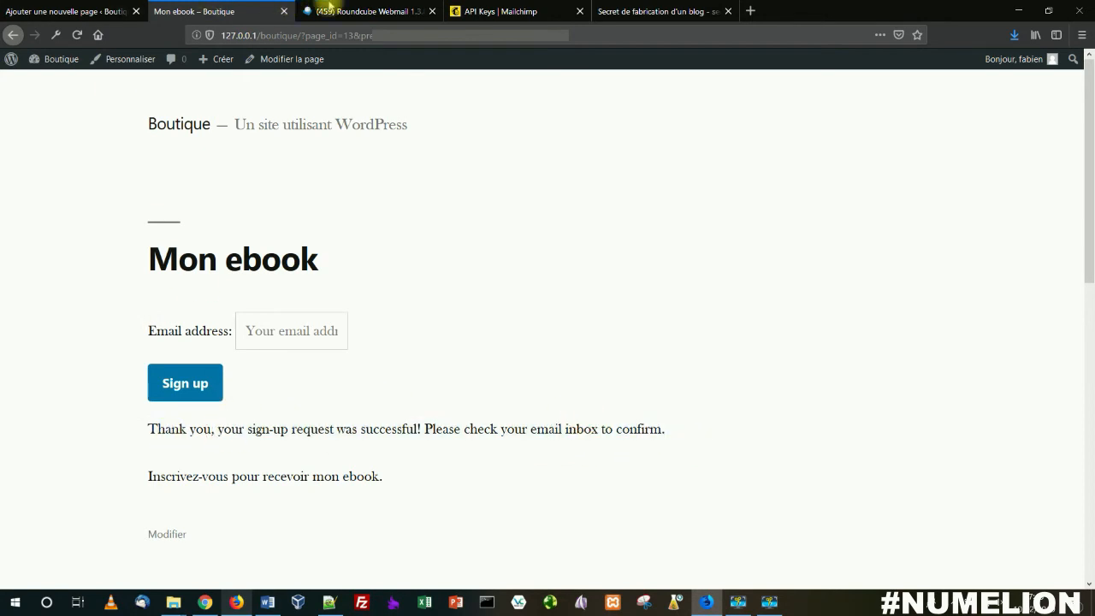
Open the Lists page in Mailchimp, and open the "Testeur Pro: Please Confirm Subscription" e-mail in the refreshed Roundcube inbox
{"action": "left_click", "coordinate": [495, 11]}
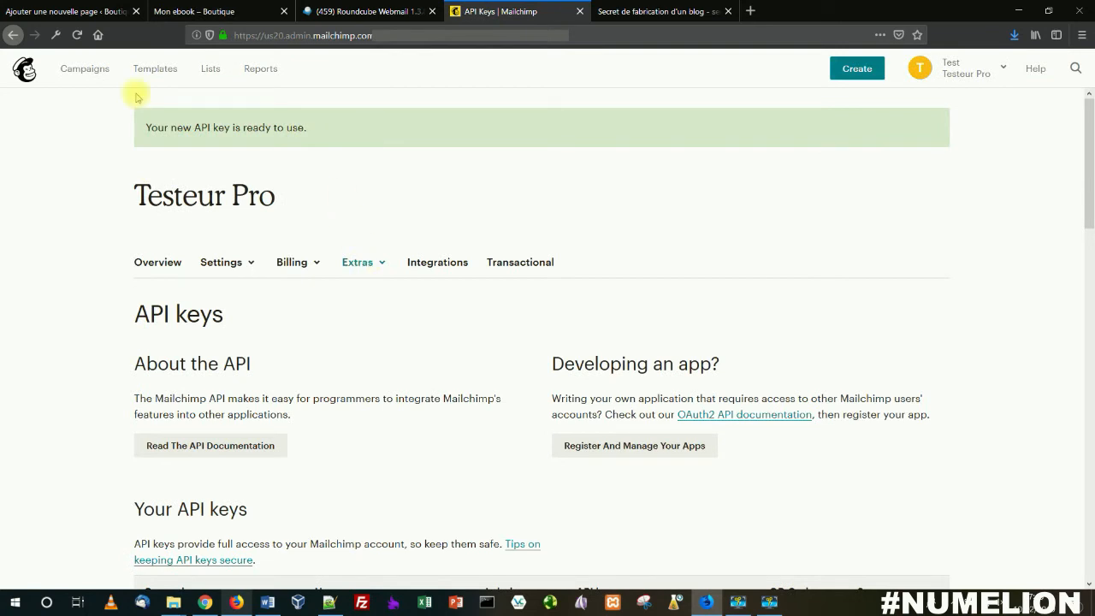
{"action": "left_click", "coordinate": [210, 68]}
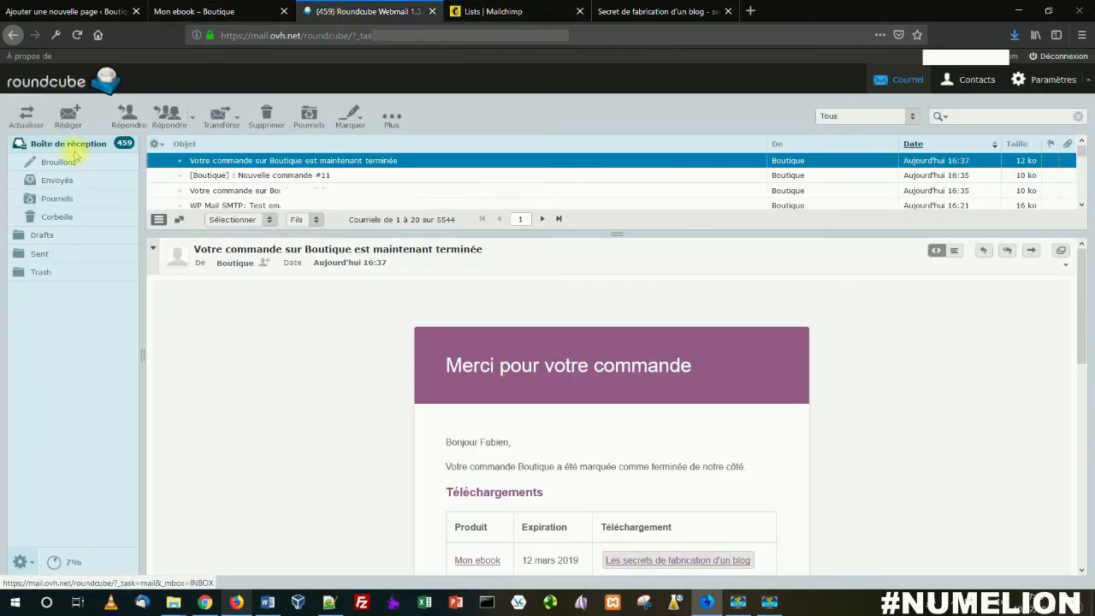
{"action": "left_click", "coordinate": [28, 115]}
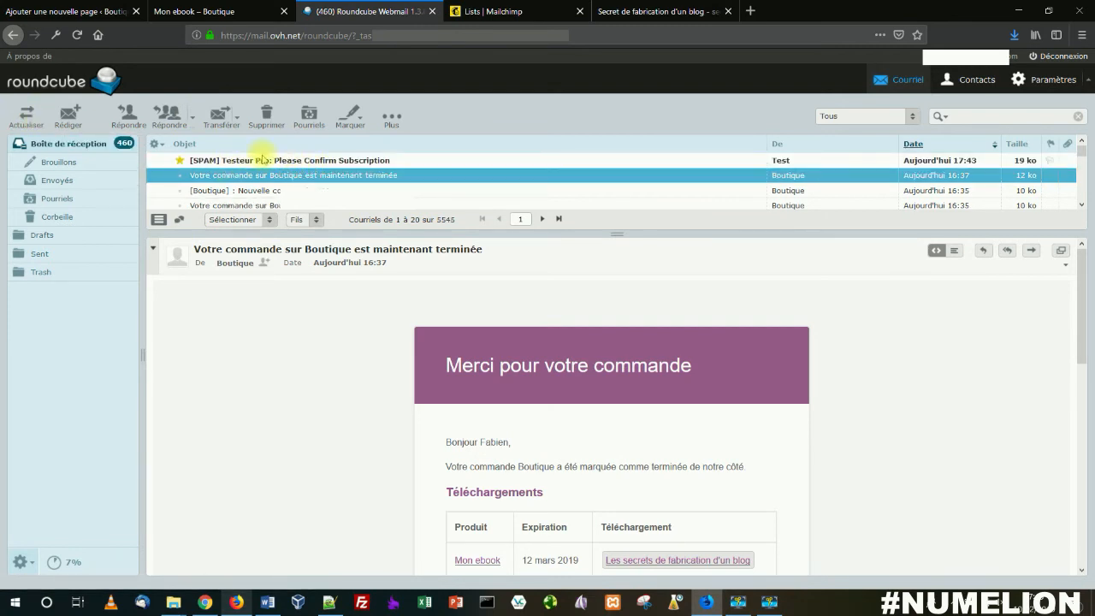
{"action": "left_click", "coordinate": [204, 163]}
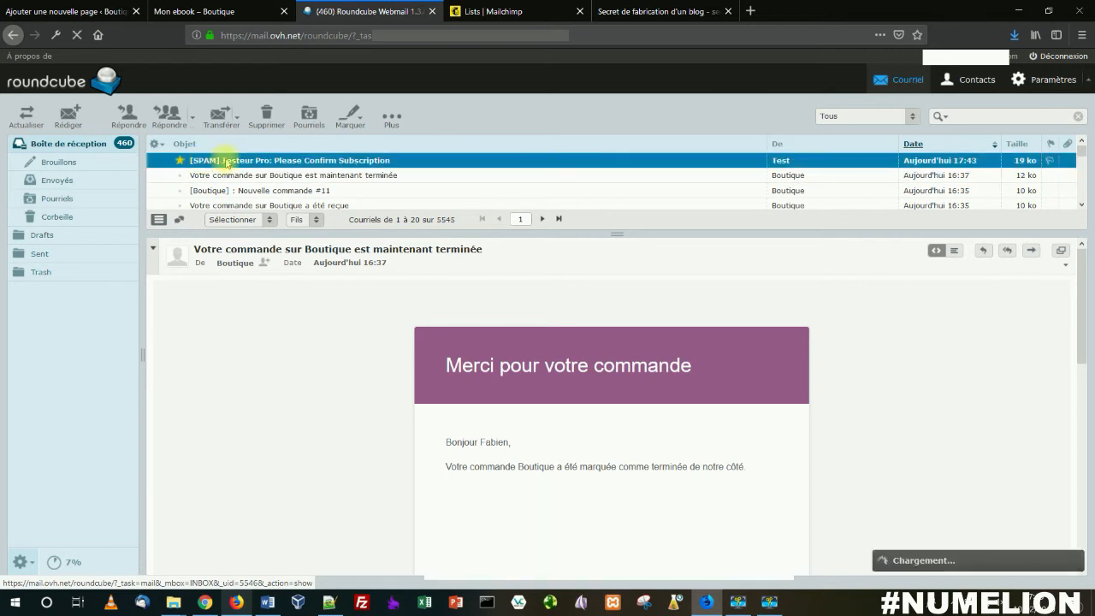
{"action": "scroll", "coordinate": [480, 426], "scroll_direction": "down", "scroll_amount": 3}
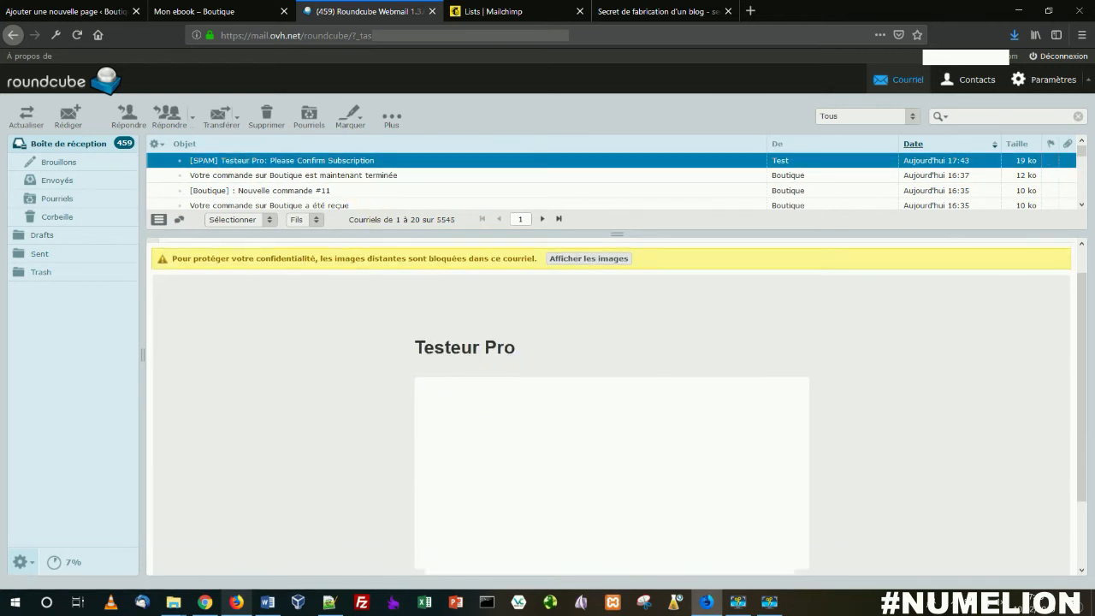
Confirm the subscription to the Testeur Pro list from the e-mail, complete the reCAPTCHA check, and read the resulting page
{"action": "left_click", "coordinate": [493, 355]}
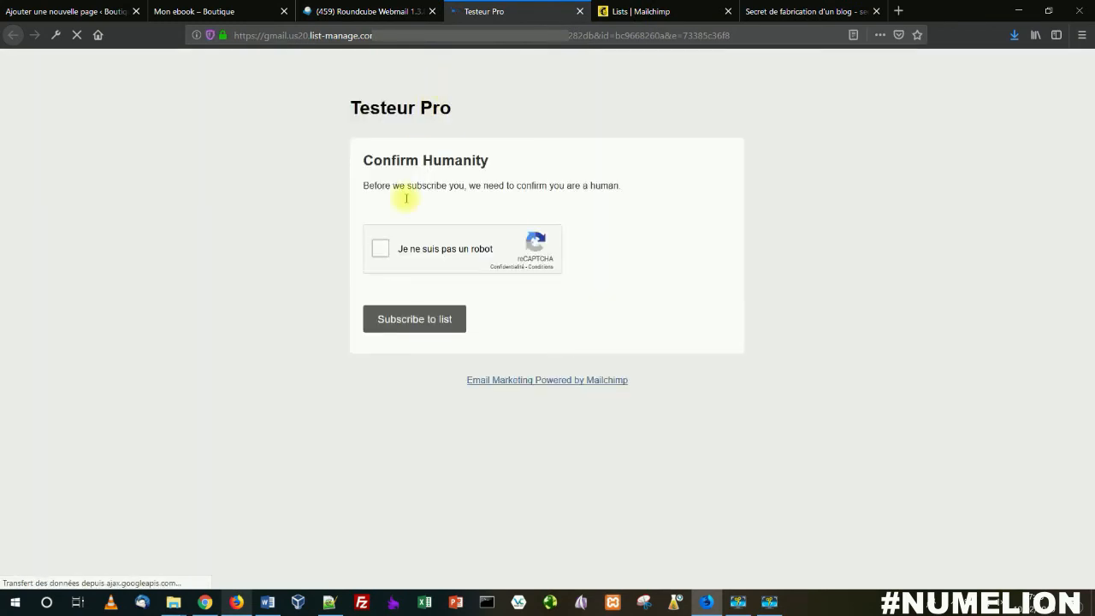
{"action": "left_click", "coordinate": [380, 247]}
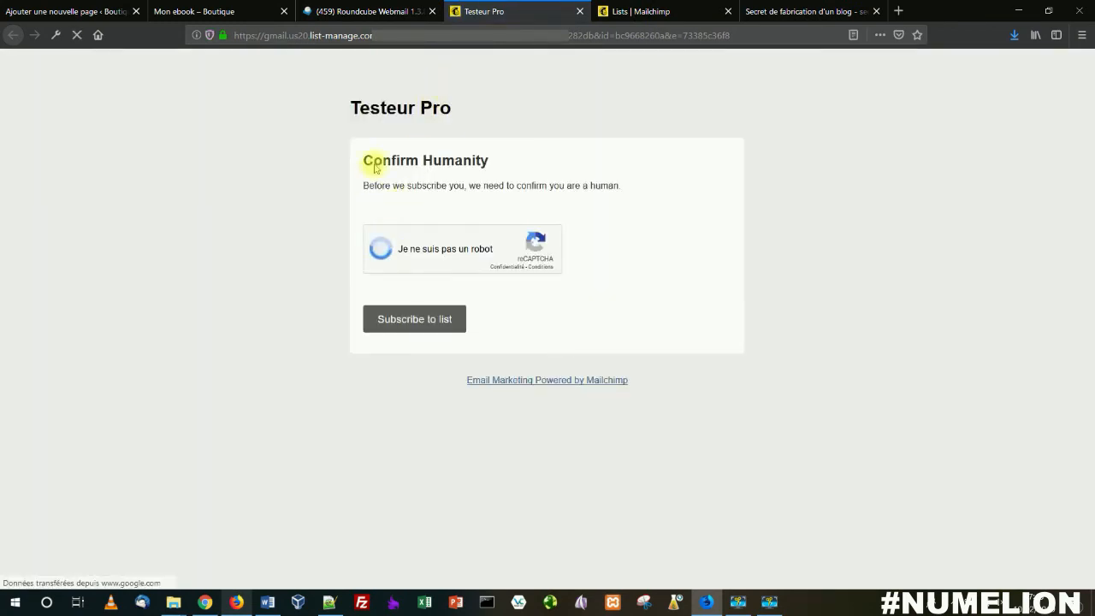
{"action": "left_click", "coordinate": [406, 320]}
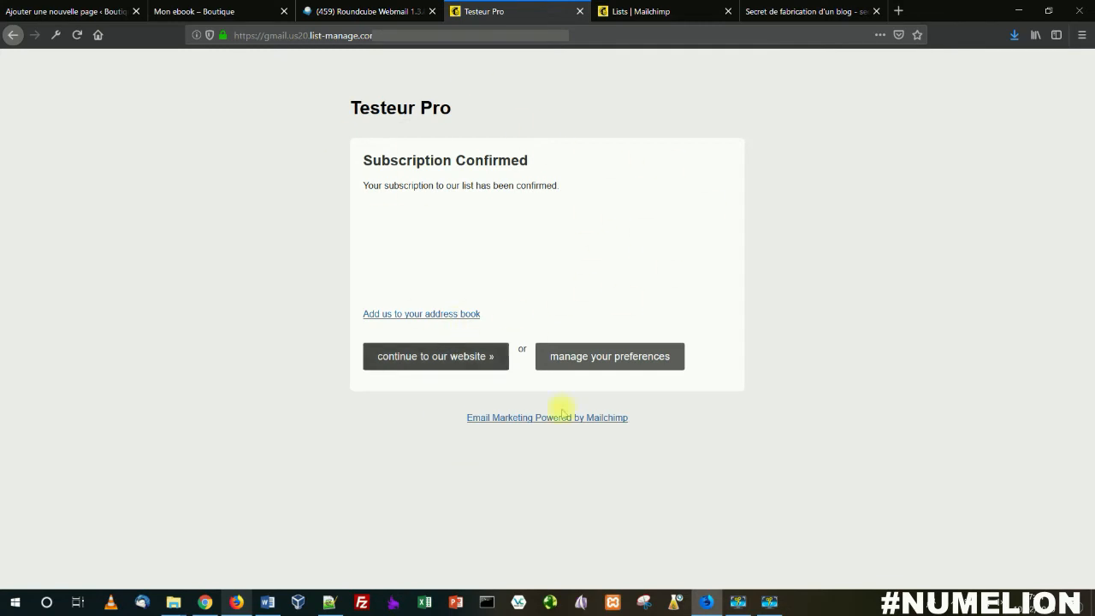
{"action": "left_click", "coordinate": [375, 136]}
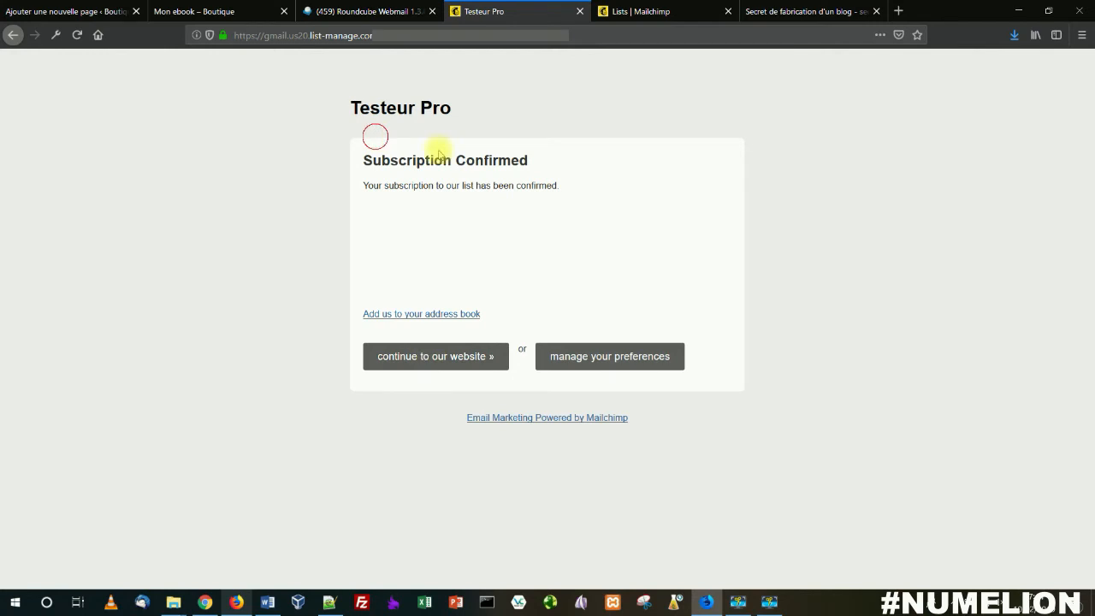
{"action": "left_click_drag", "start_coordinate": [372, 160], "coordinate": [472, 185]}
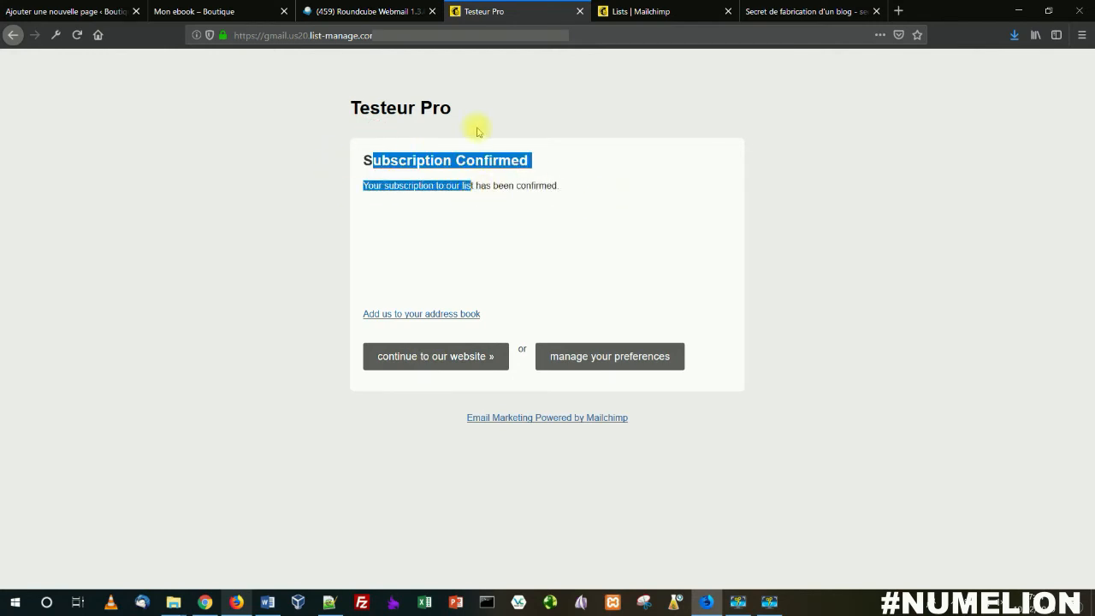
Check the Testeur Pro list's subscribers in Mailchimp and refresh the Roundcube inbox to look for the ebook e-mail
{"action": "left_click", "coordinate": [316, 14]}
{"action": "left_click", "coordinate": [631, 11]}
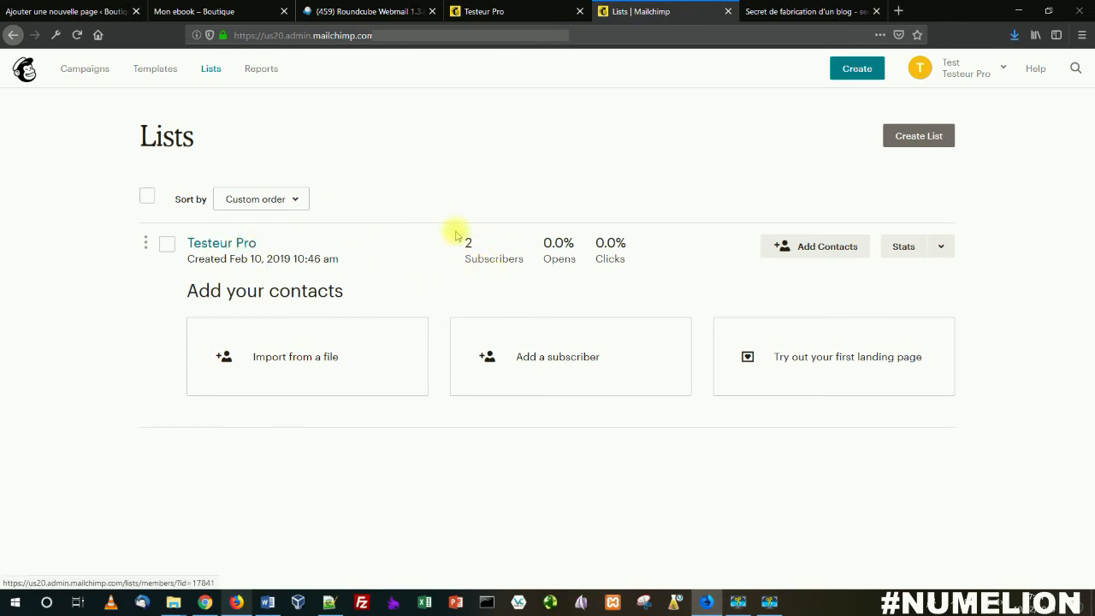
{"action": "left_click", "coordinate": [337, 12]}
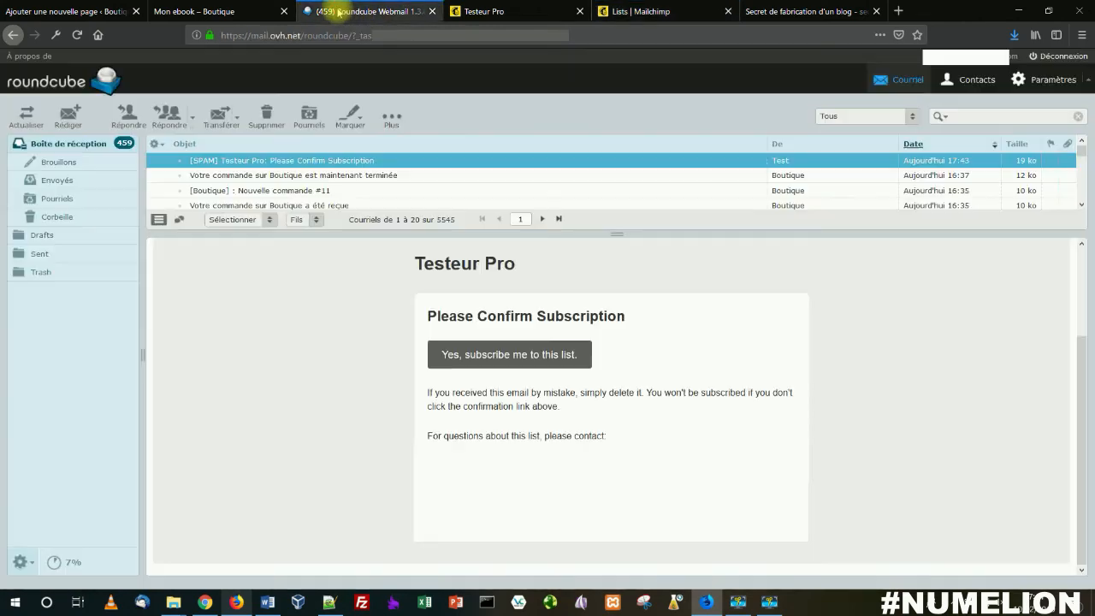
{"action": "left_click", "coordinate": [26, 116]}
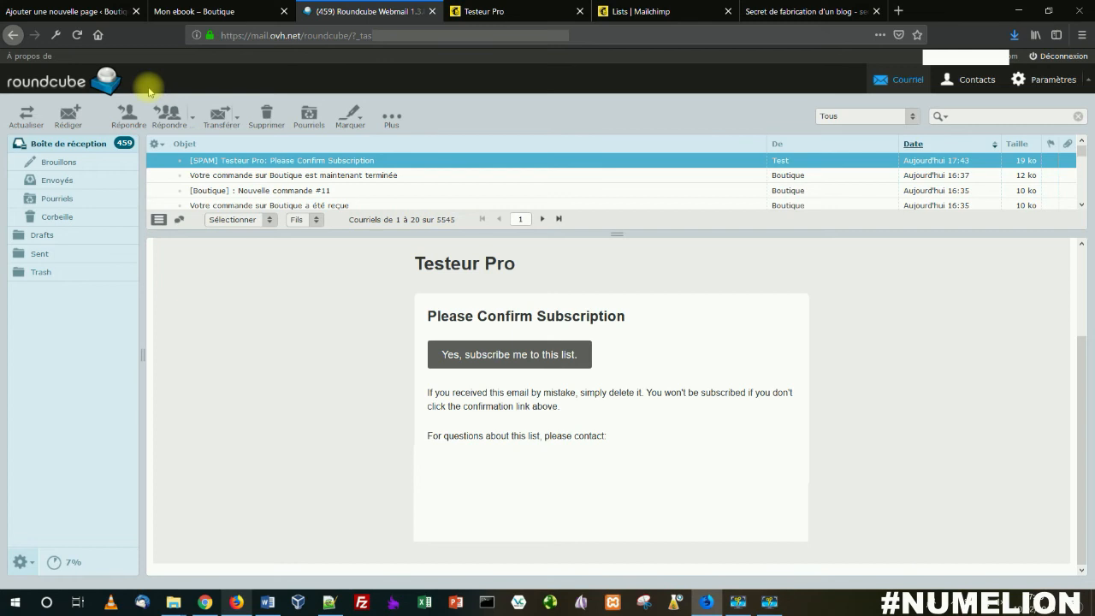
{"action": "left_click", "coordinate": [650, 11]}
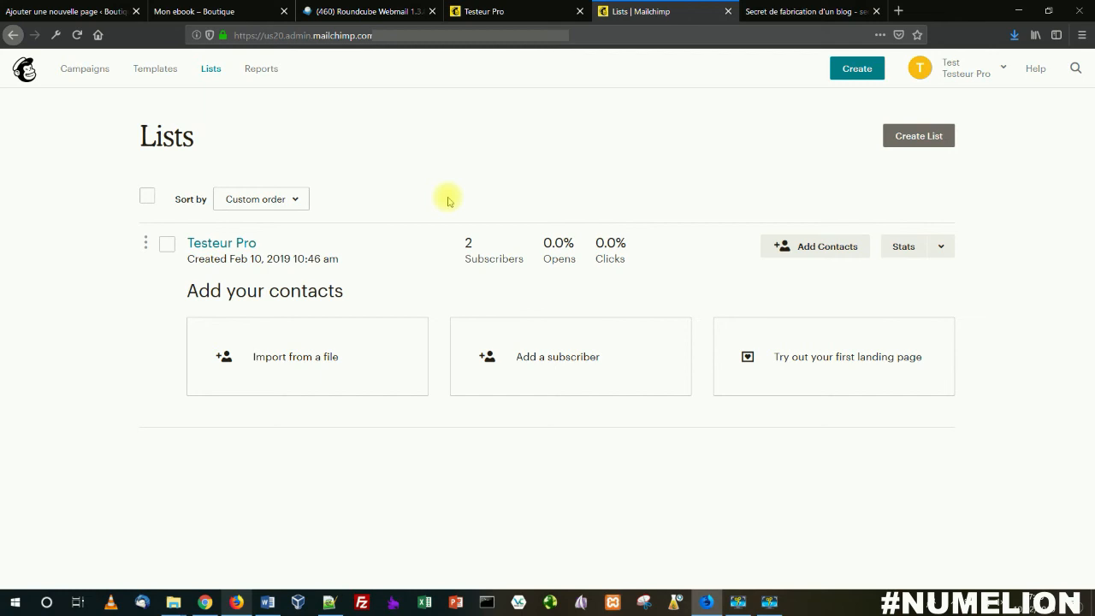
Open the "Mon ebook" e-mail in Roundcube, test its "Lien de téléchargement" link, and return to the message
{"action": "left_click", "coordinate": [349, 19]}
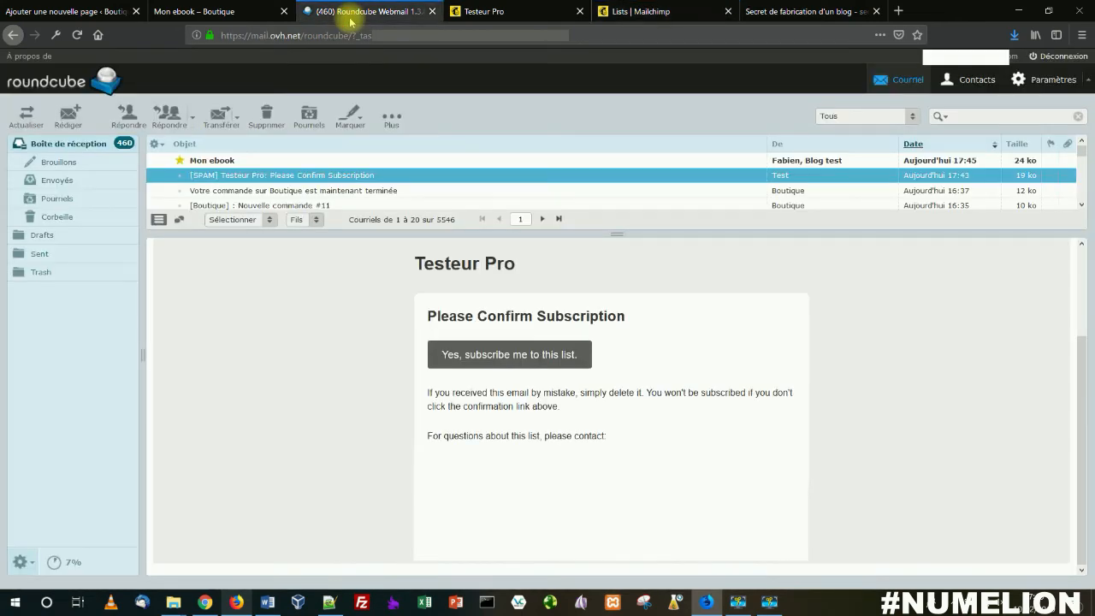
{"action": "left_click", "coordinate": [212, 160]}
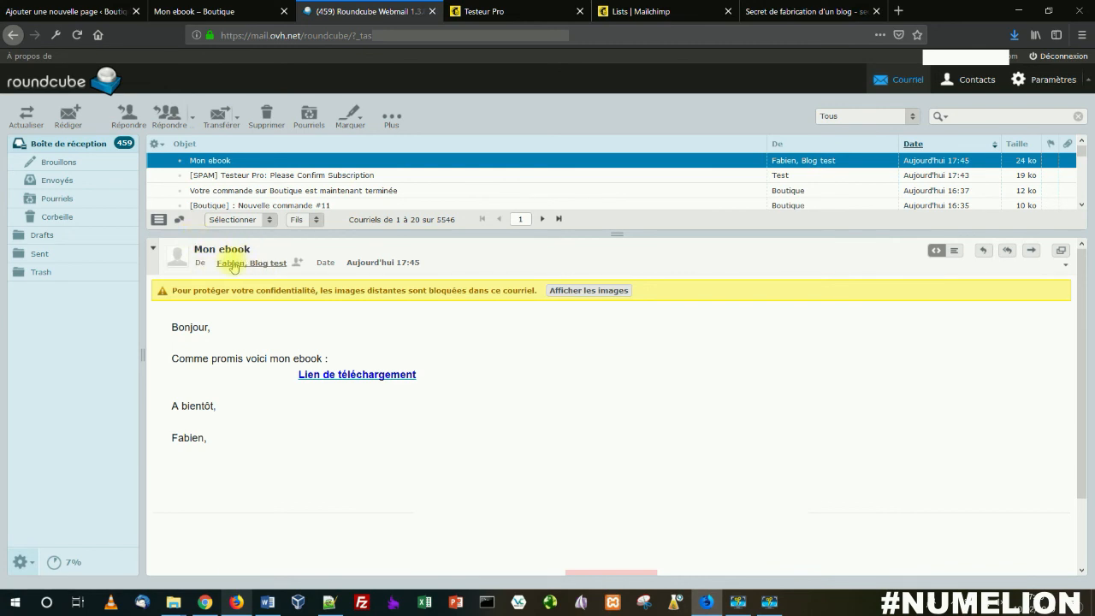
{"action": "left_click", "coordinate": [352, 378]}
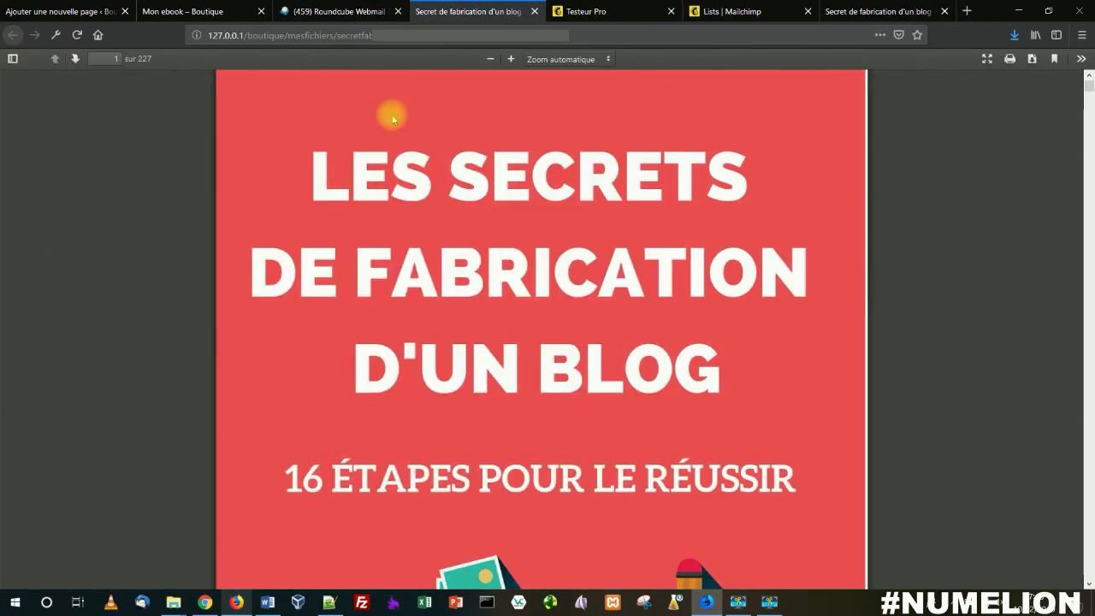
{"action": "left_click", "coordinate": [320, 11]}
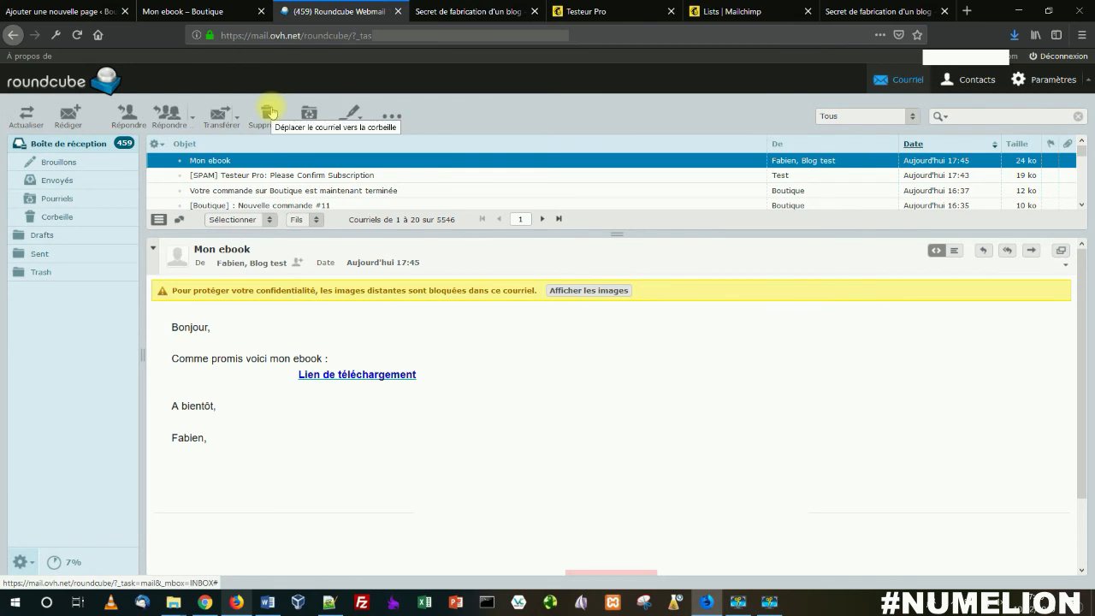